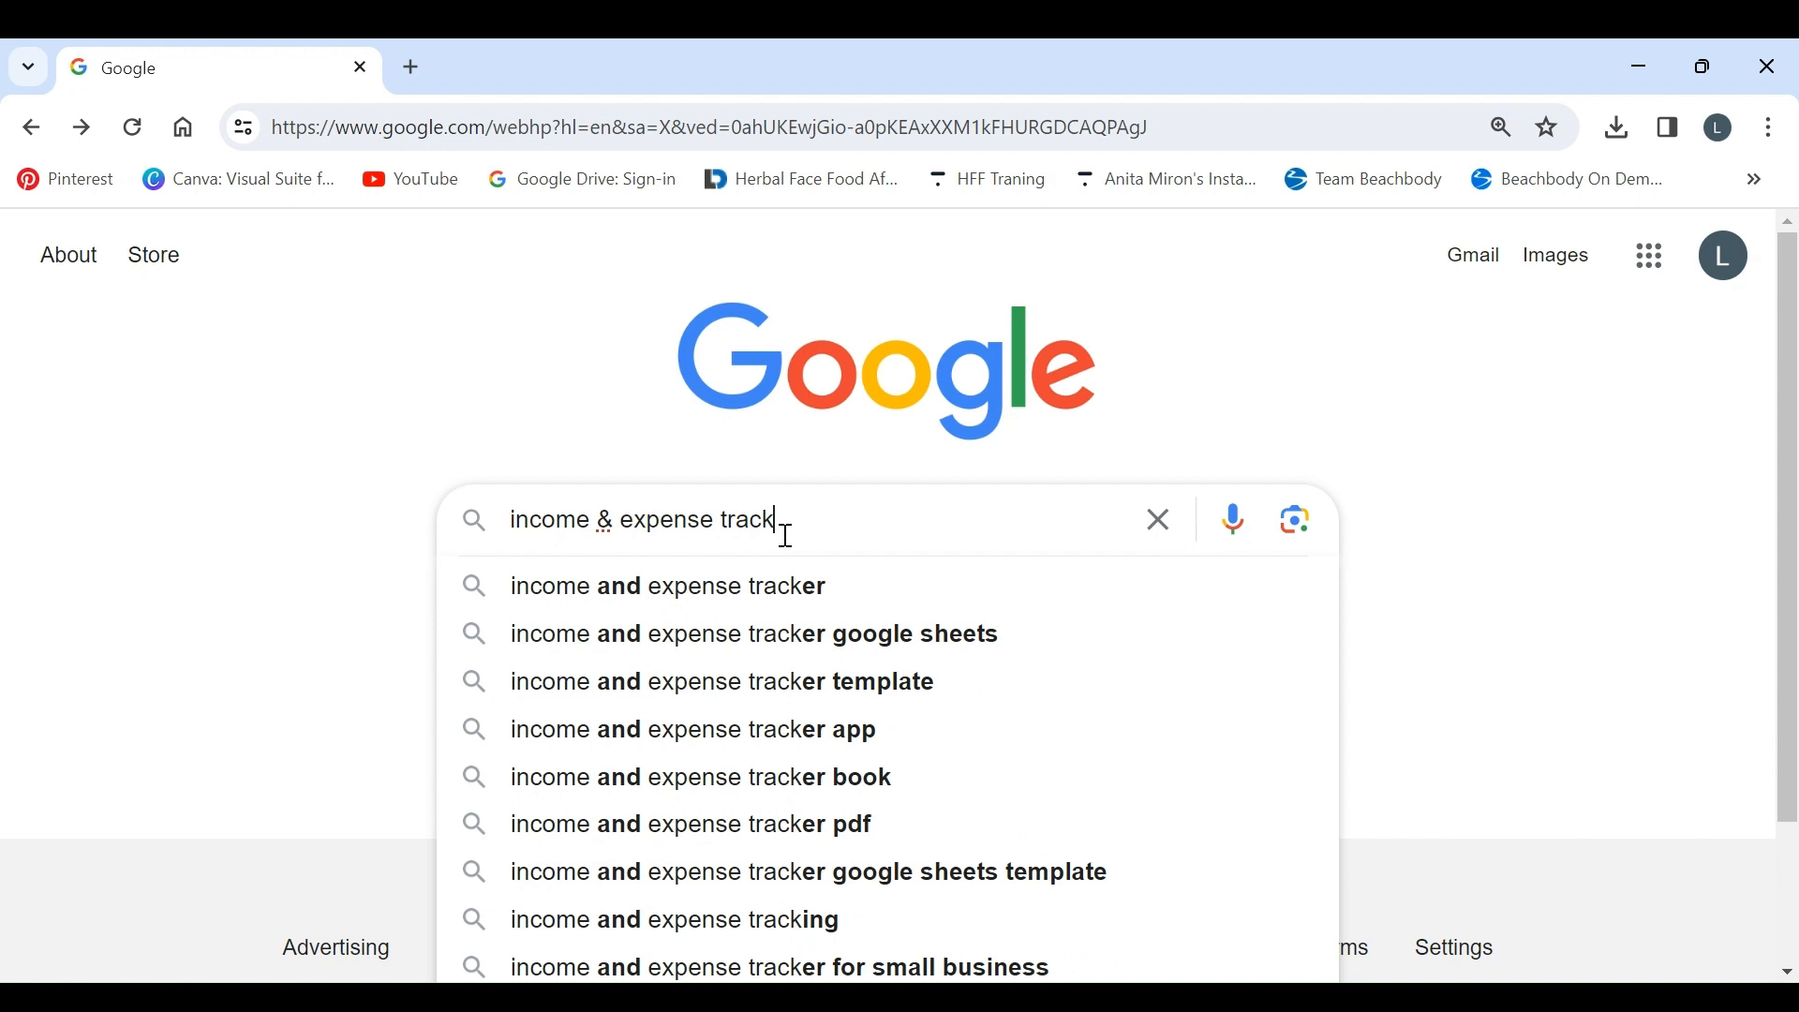
Step: Search Google for "income & expense tracking vertex42" and open Vertex42's Income and Expense Tracking Worksheet result
type("ing")
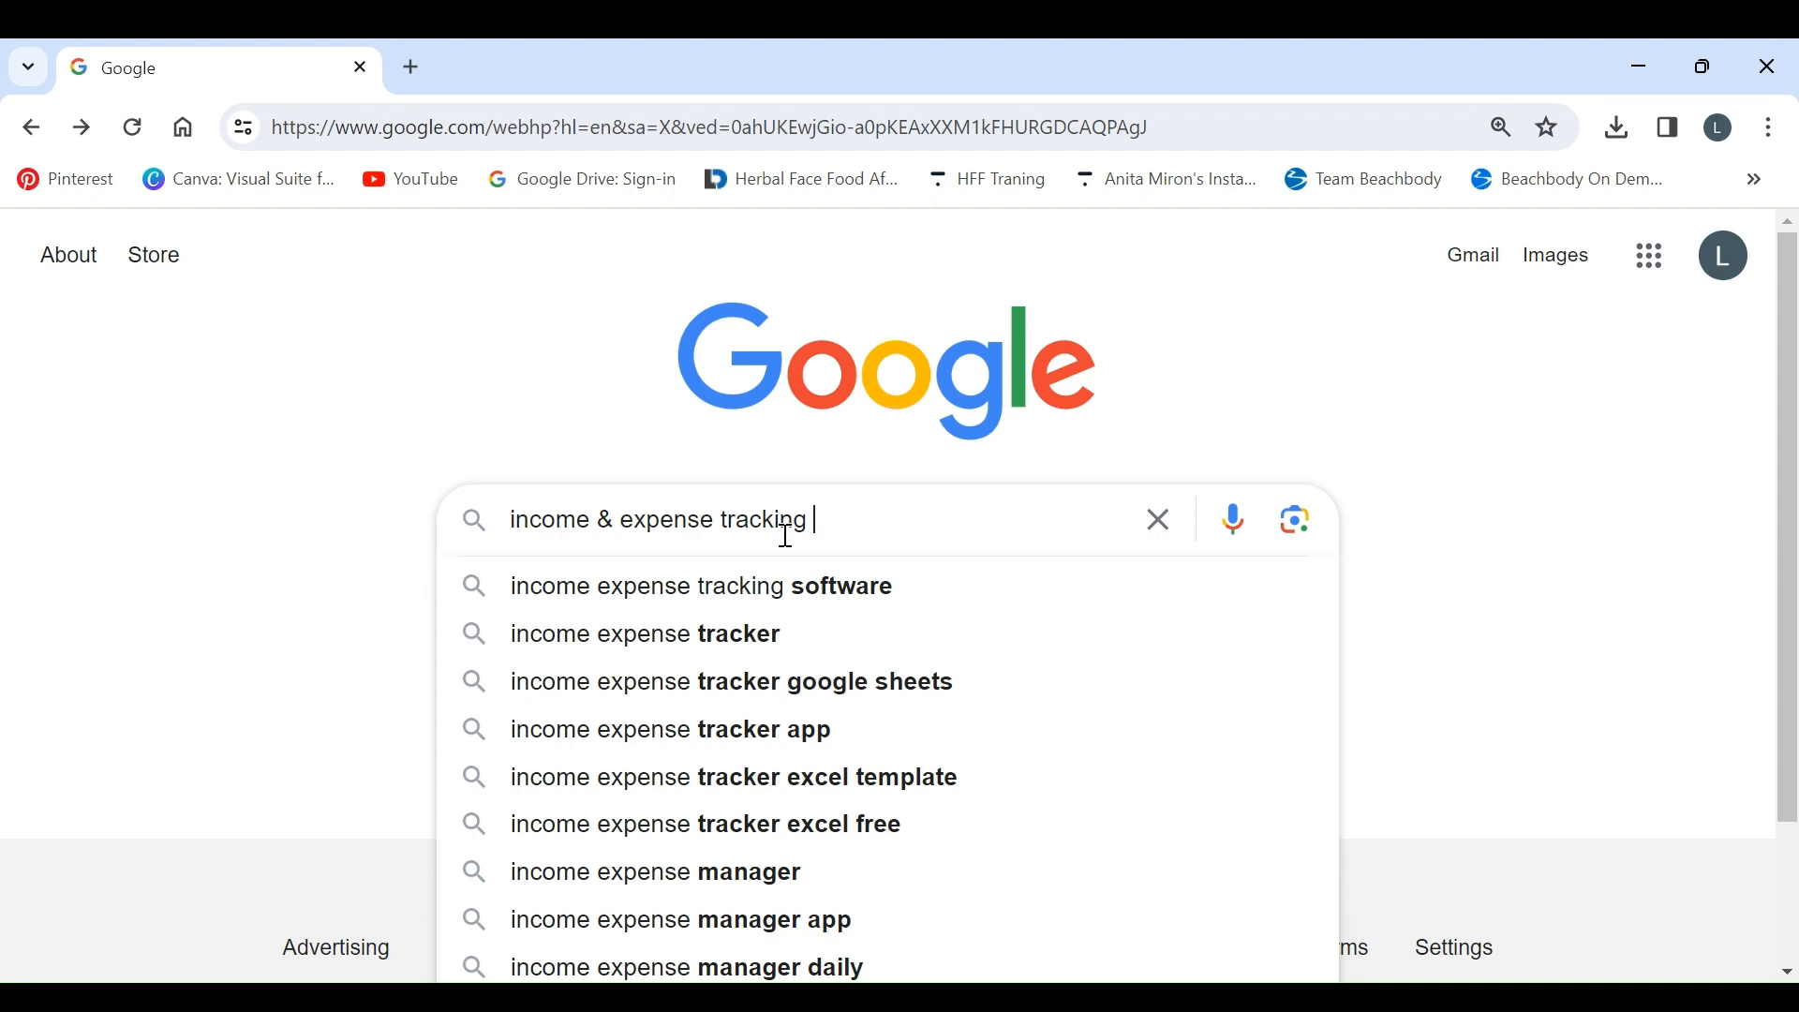
type("vertex")
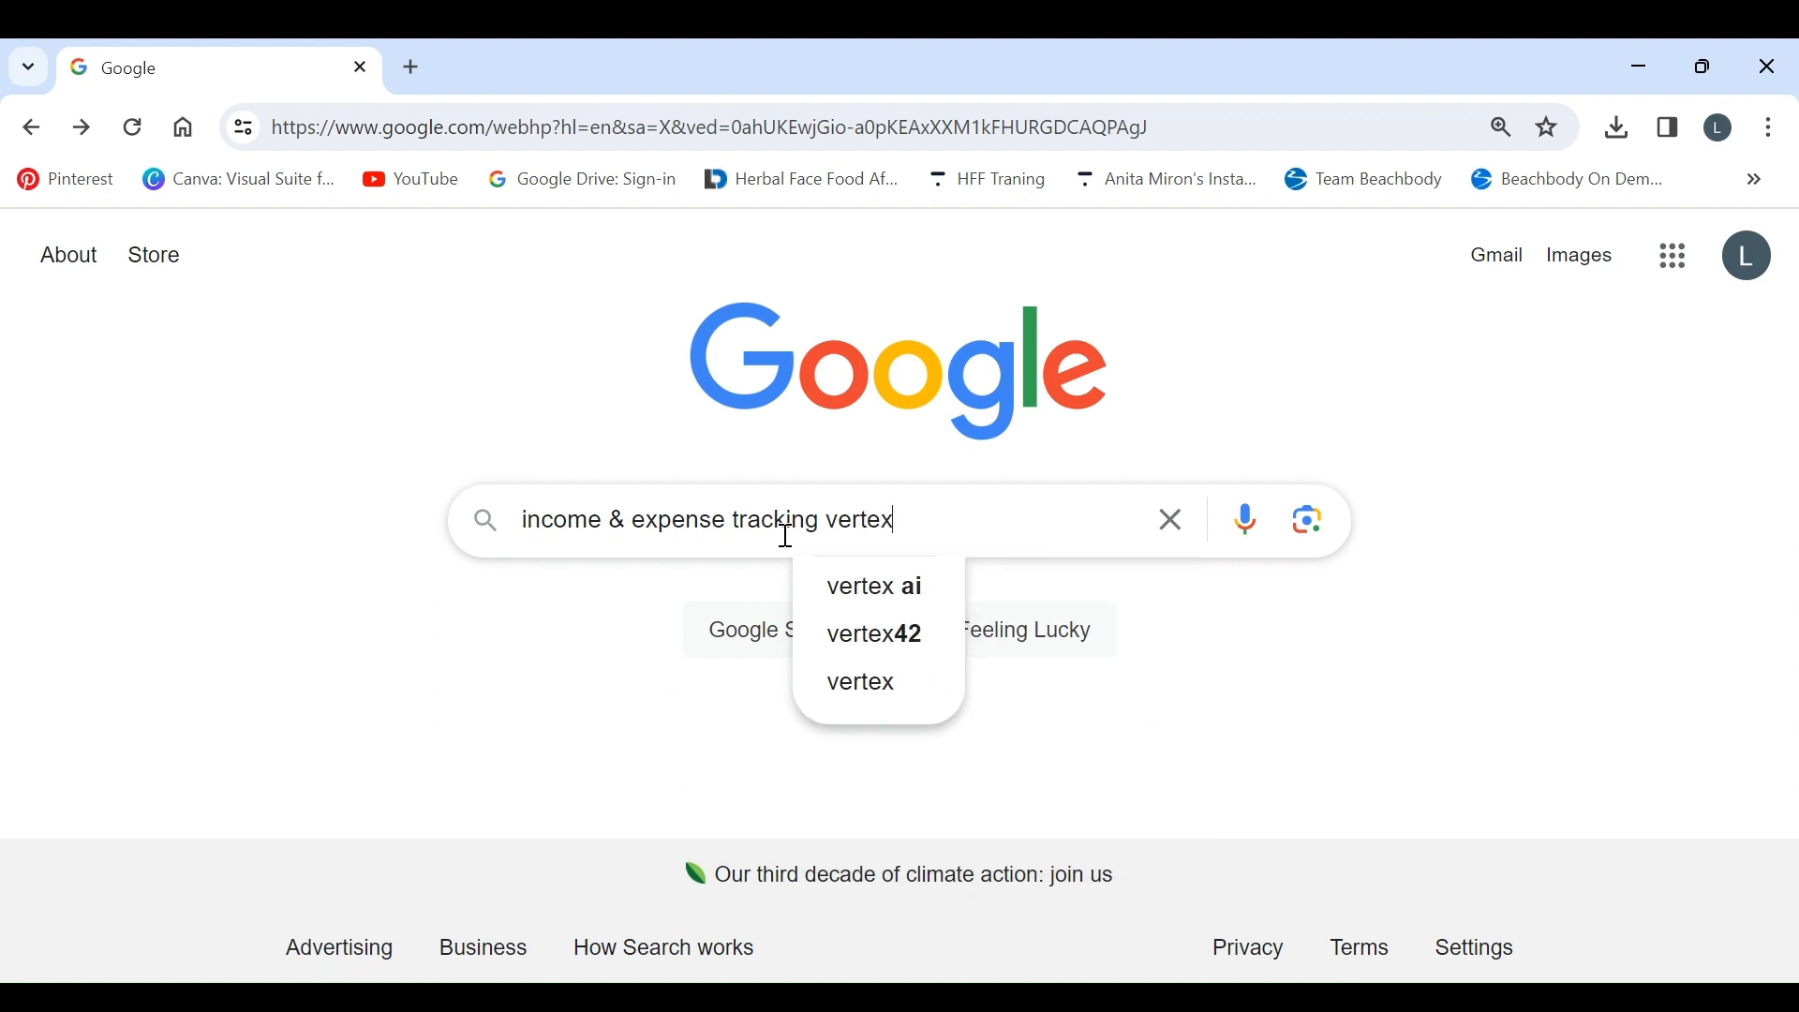
type("42")
key("Return")
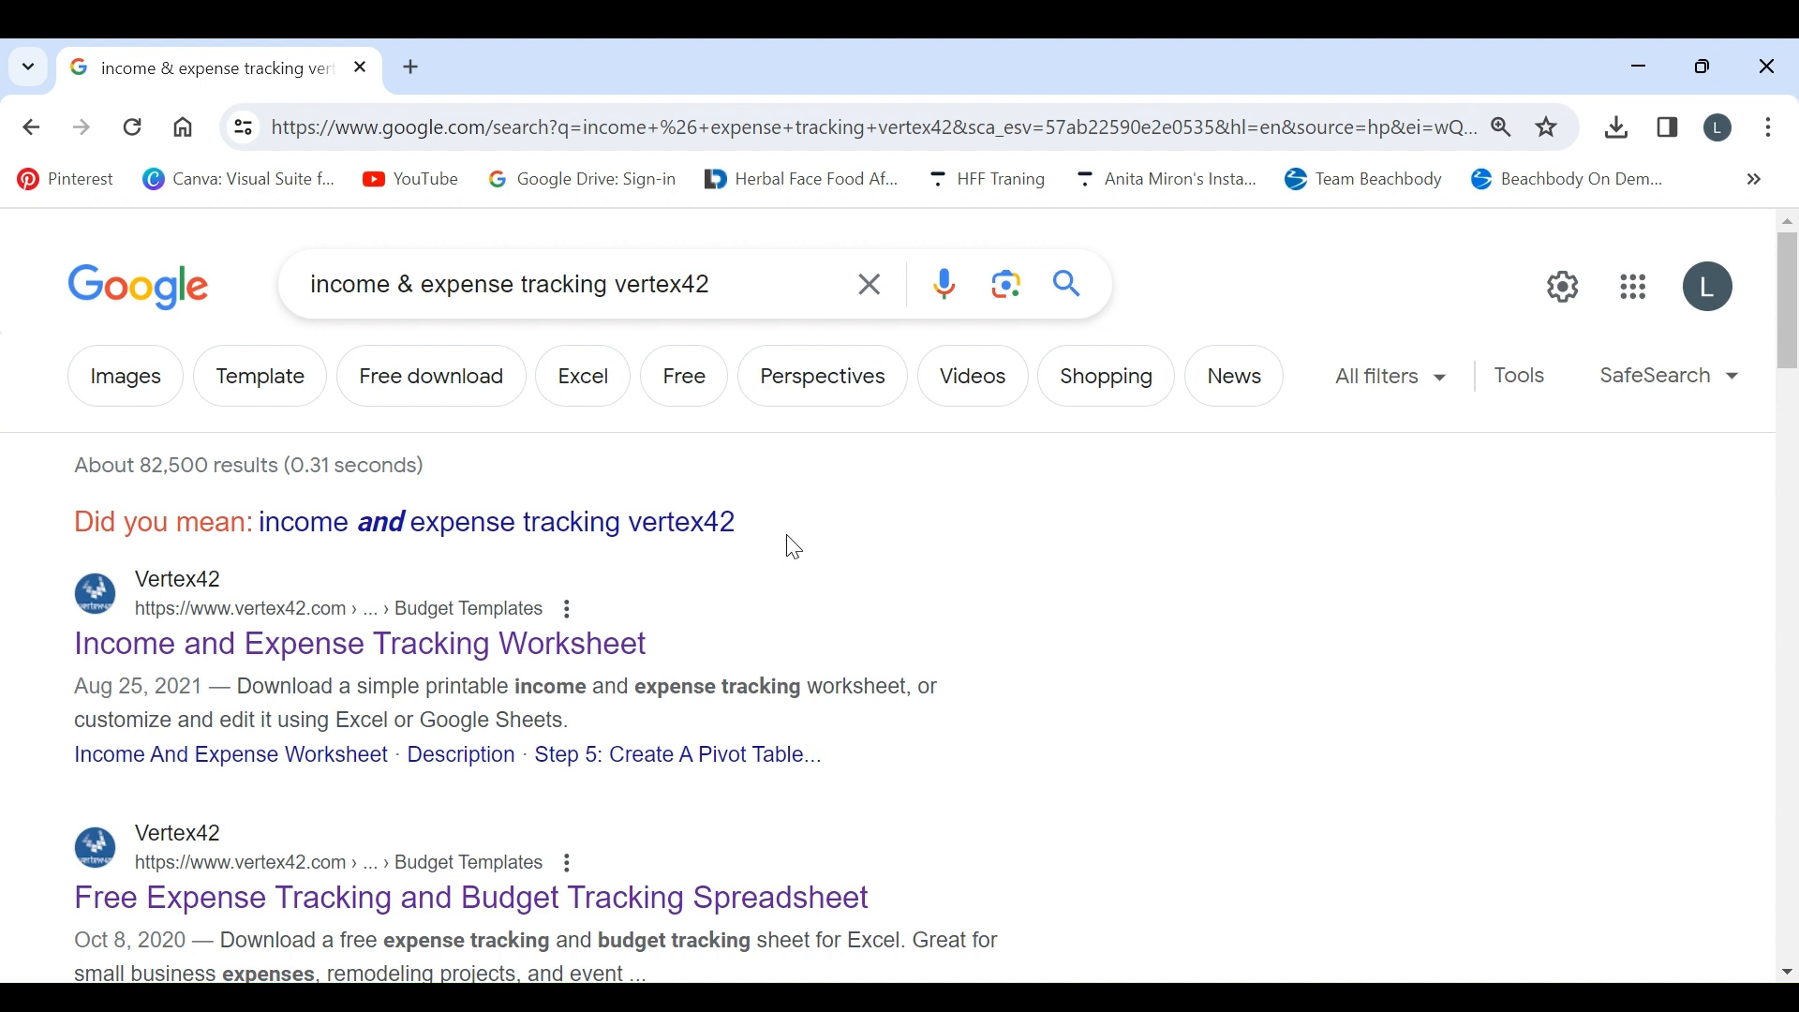
left_click(468, 667)
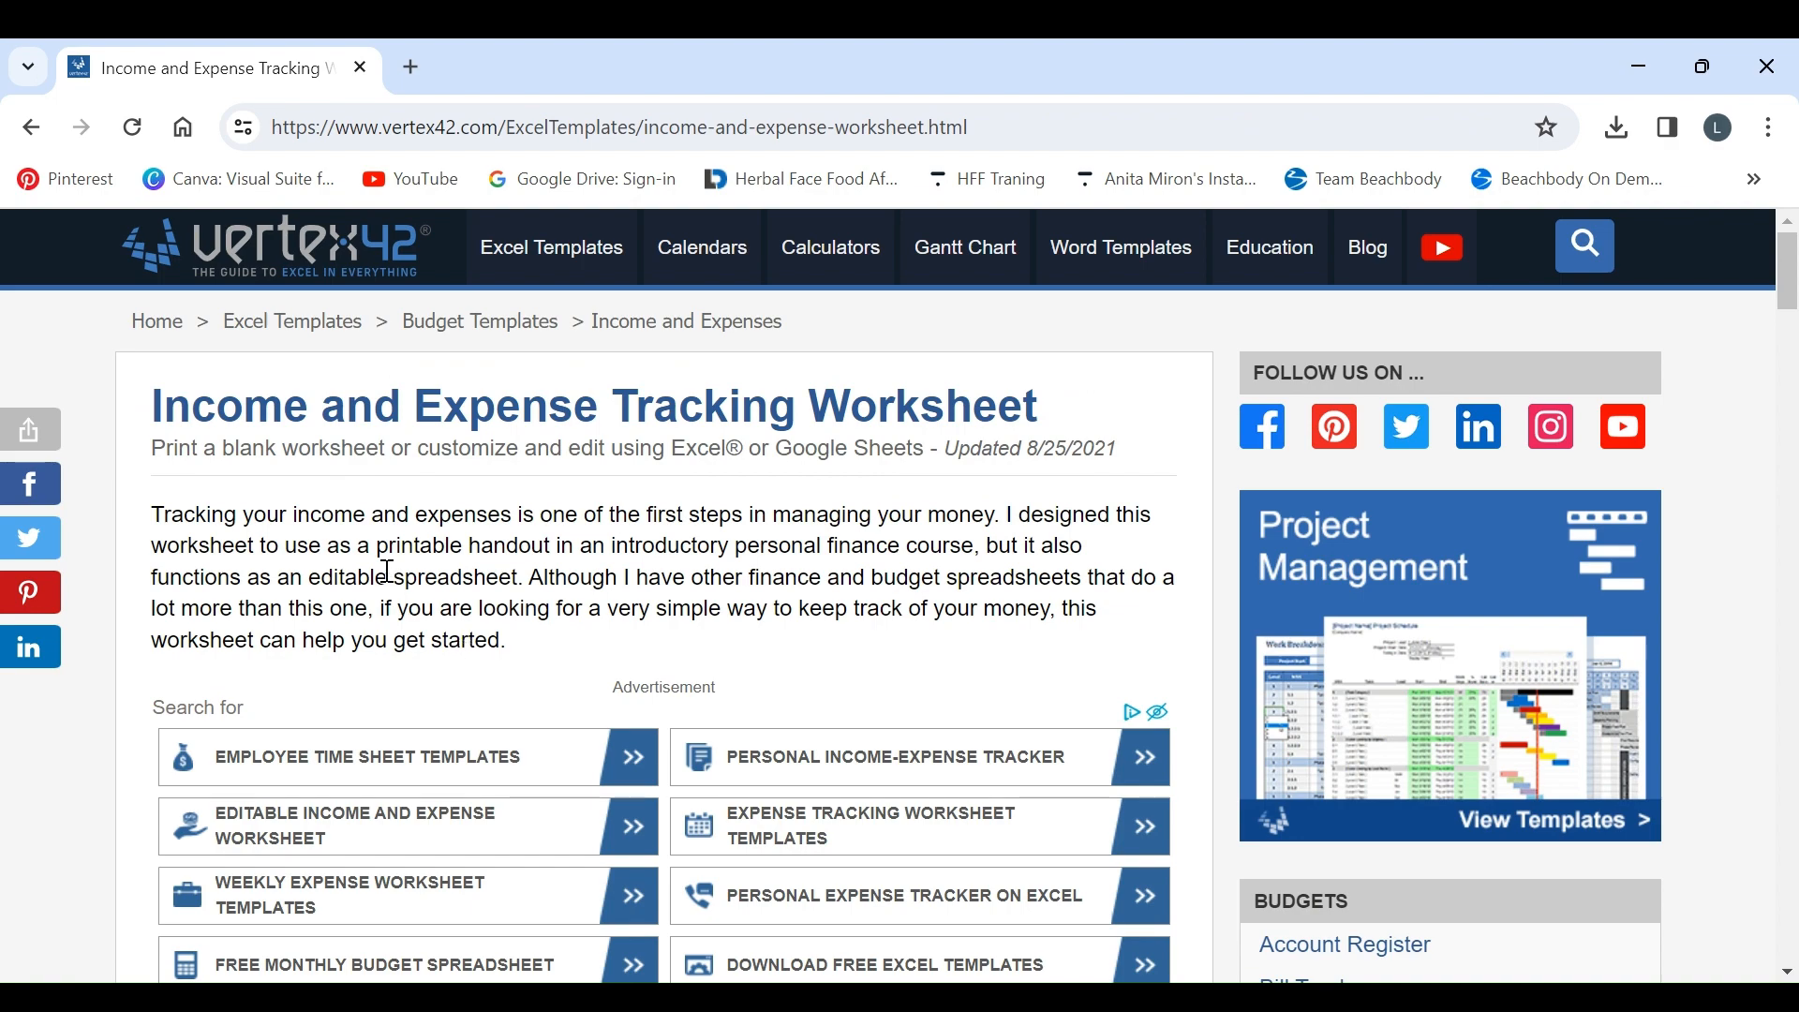
Step: Examine the worksheet preview and the available download options, including the Google Sheets and printable PDF versions
scroll(1027, 424, "down", 3)
scroll(1027, 424, "down", 2)
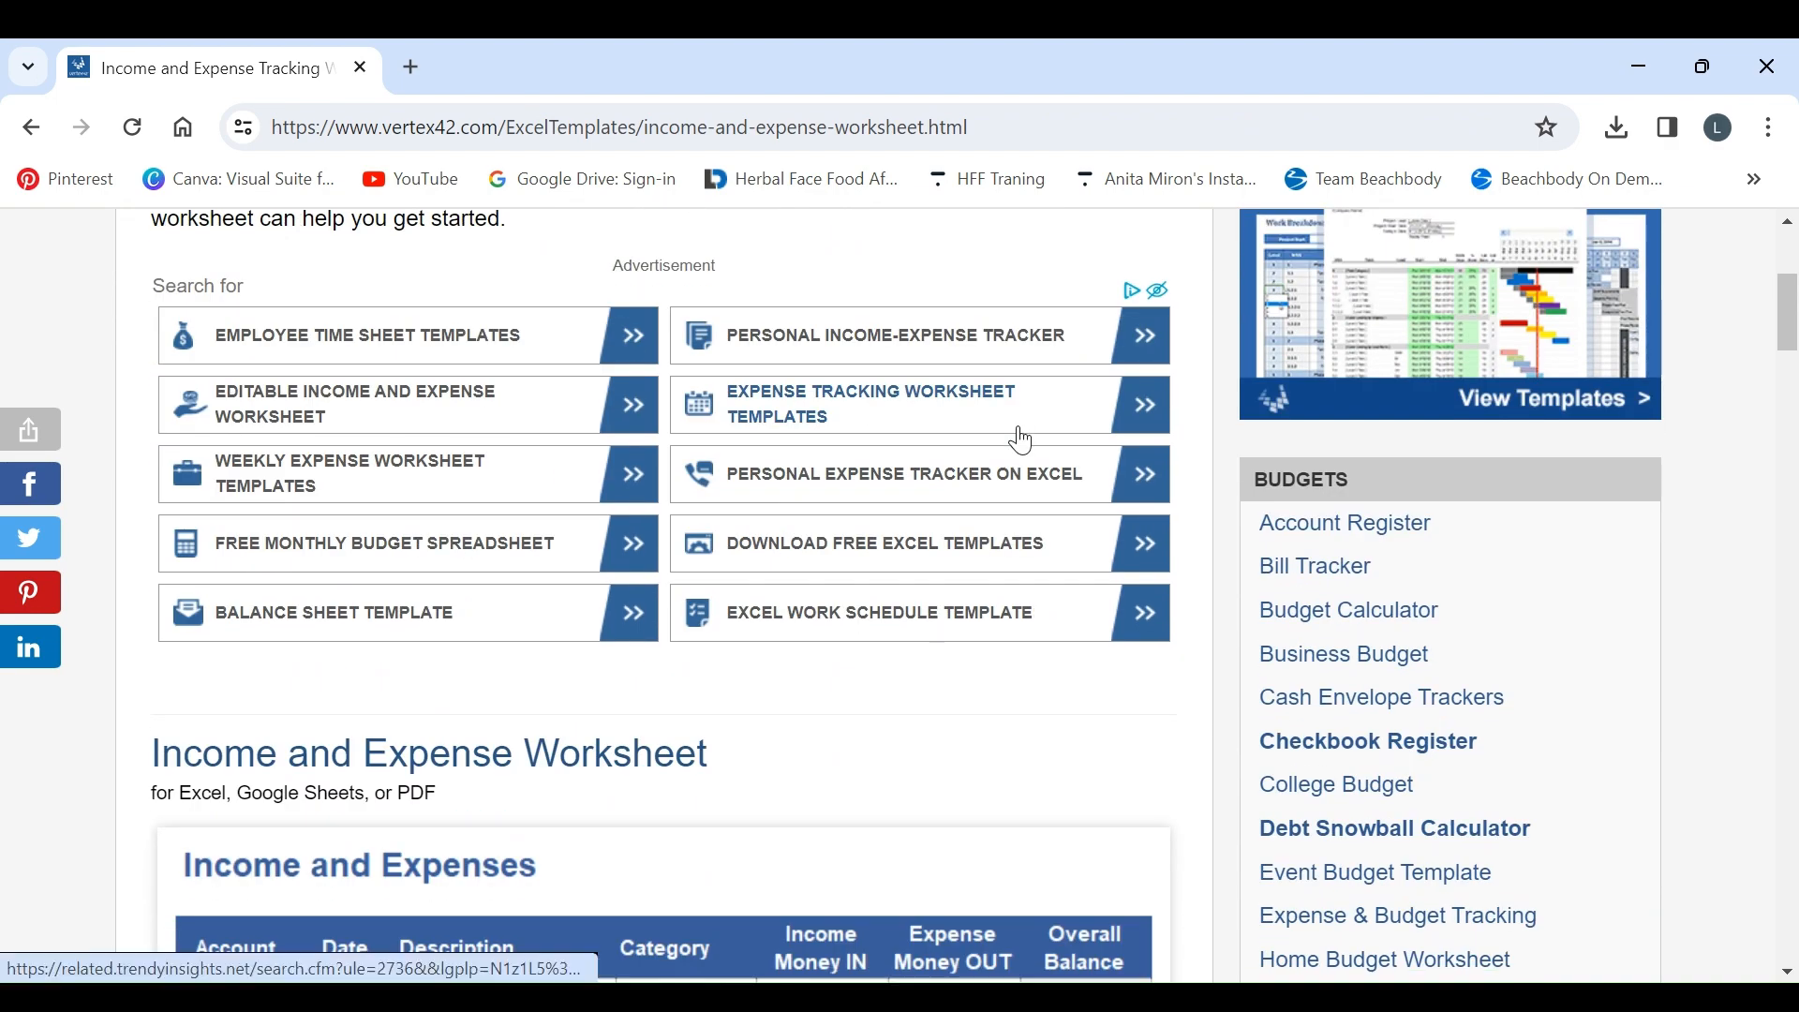
scroll(1023, 440, "up", 5)
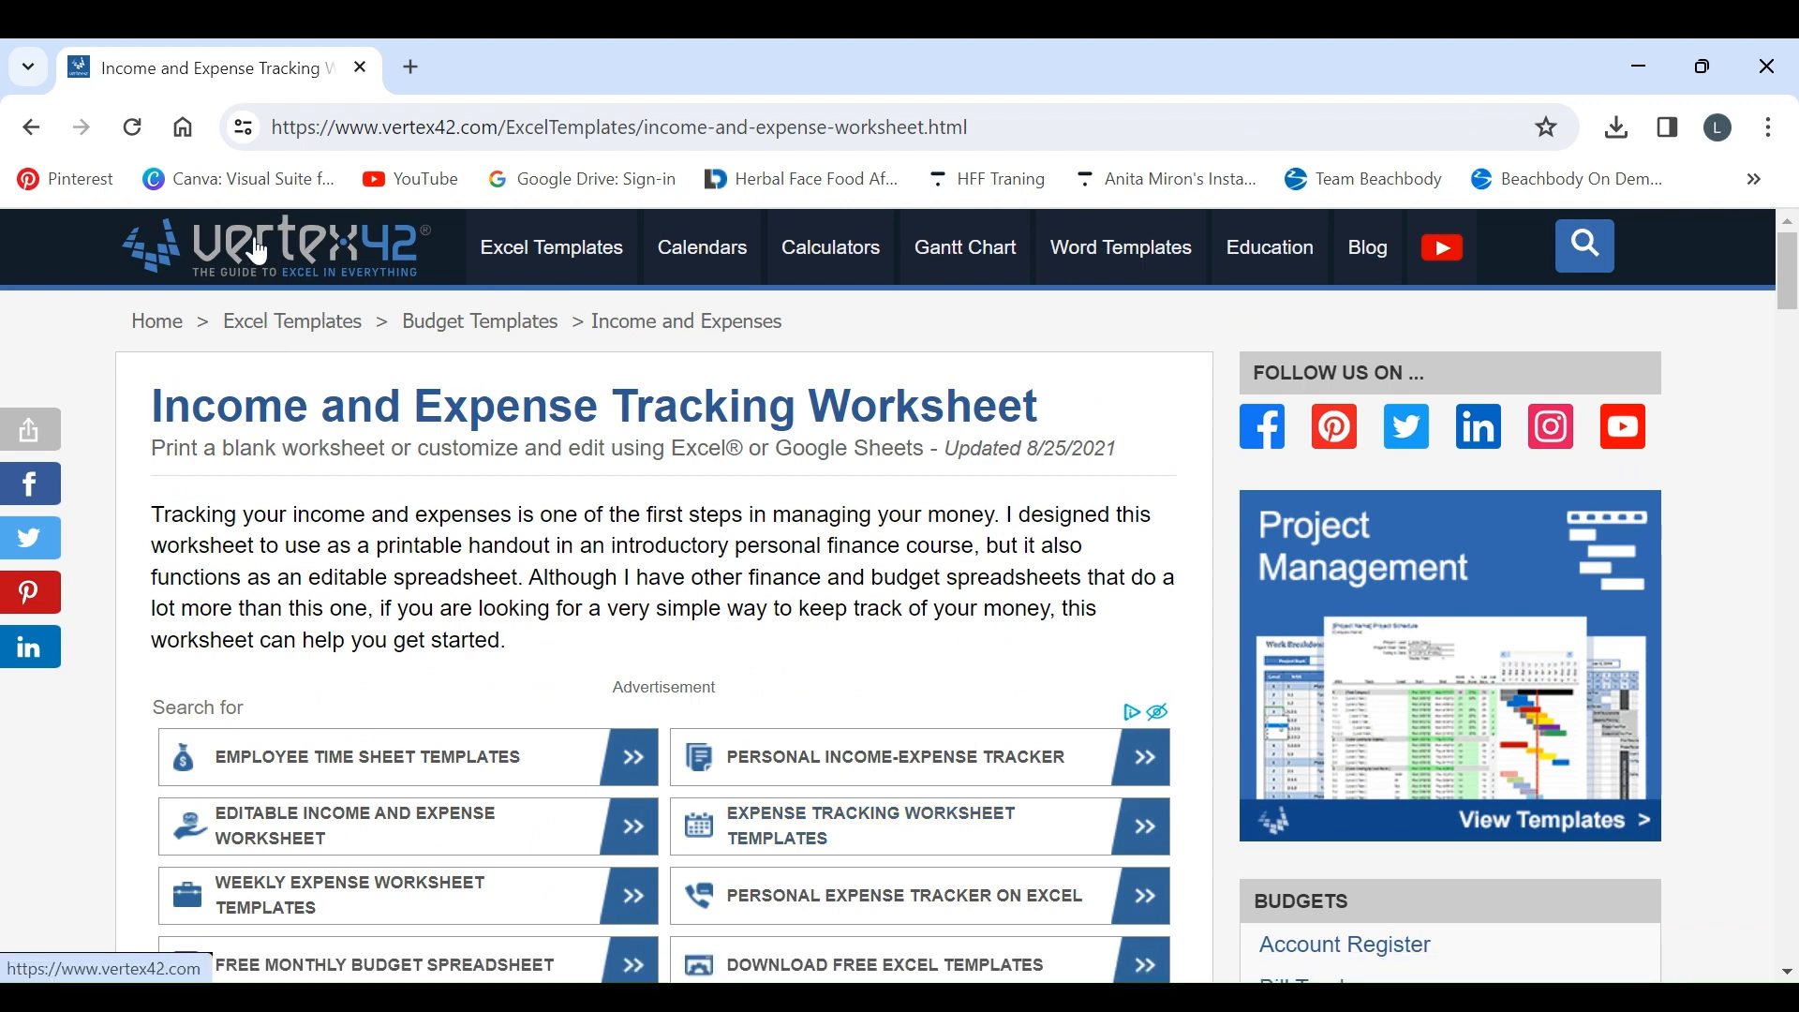
scroll(566, 768, "down", 8)
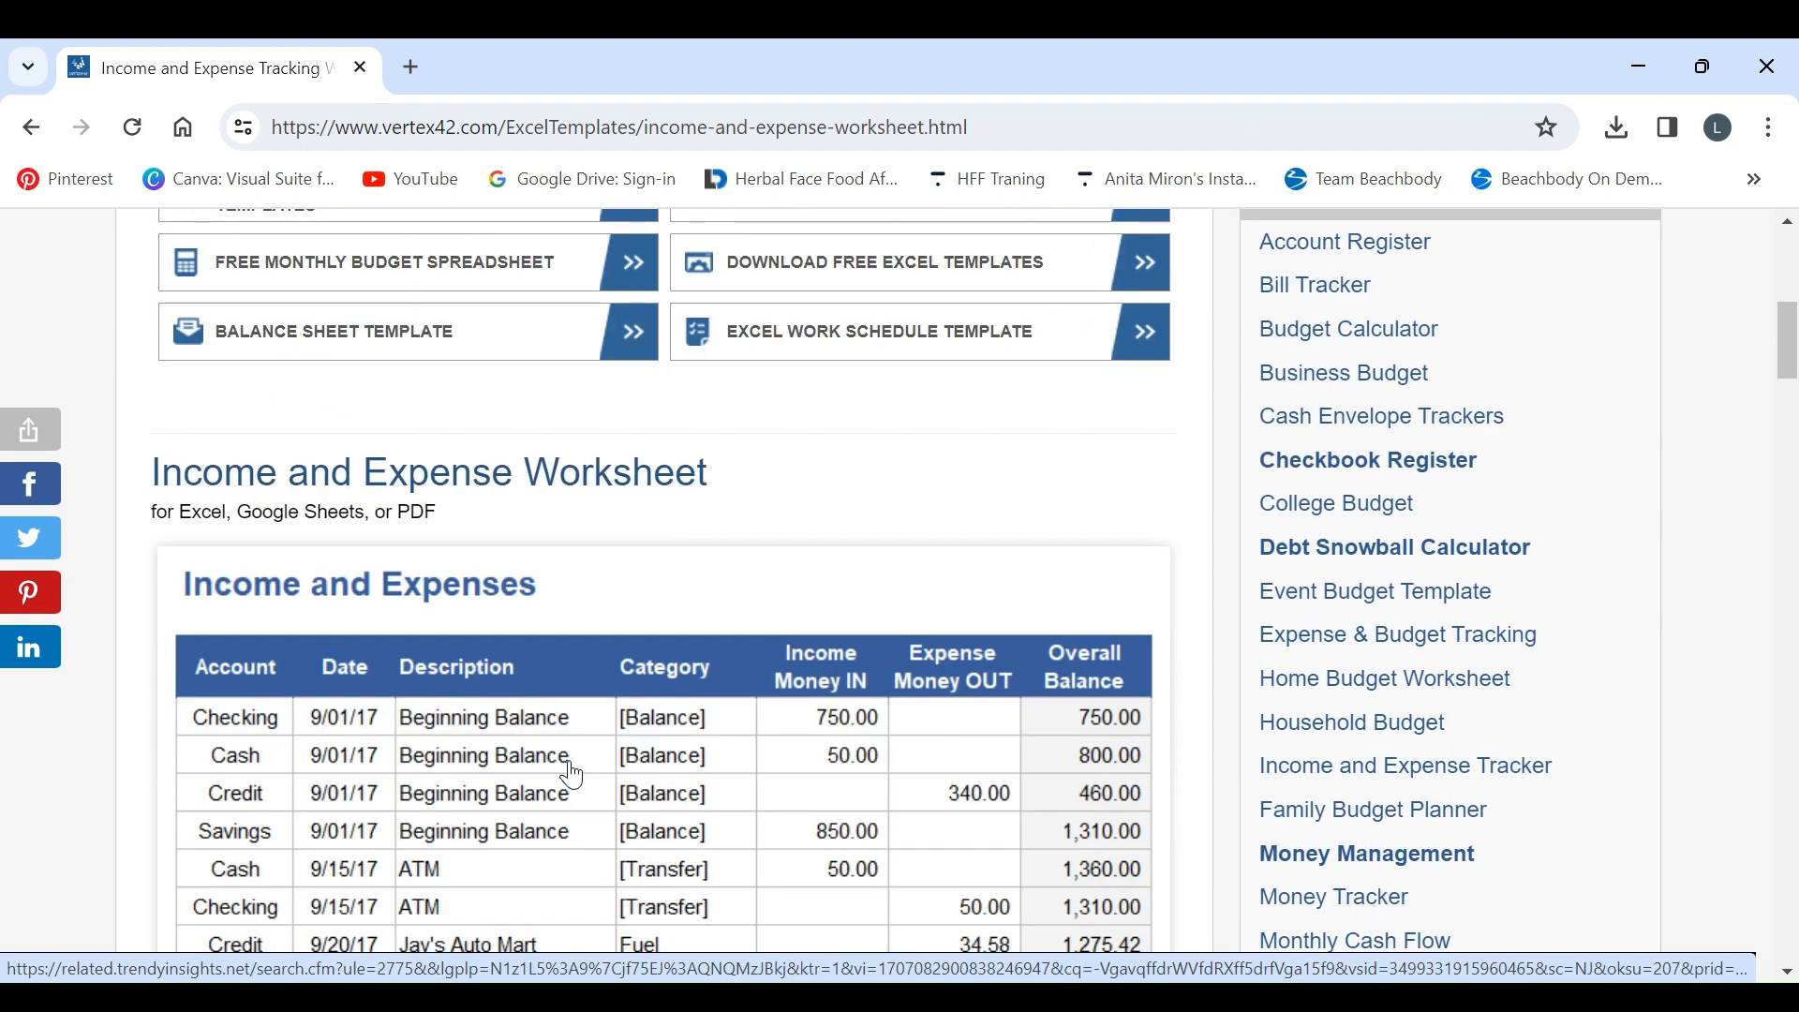
scroll(573, 774, "down", 3)
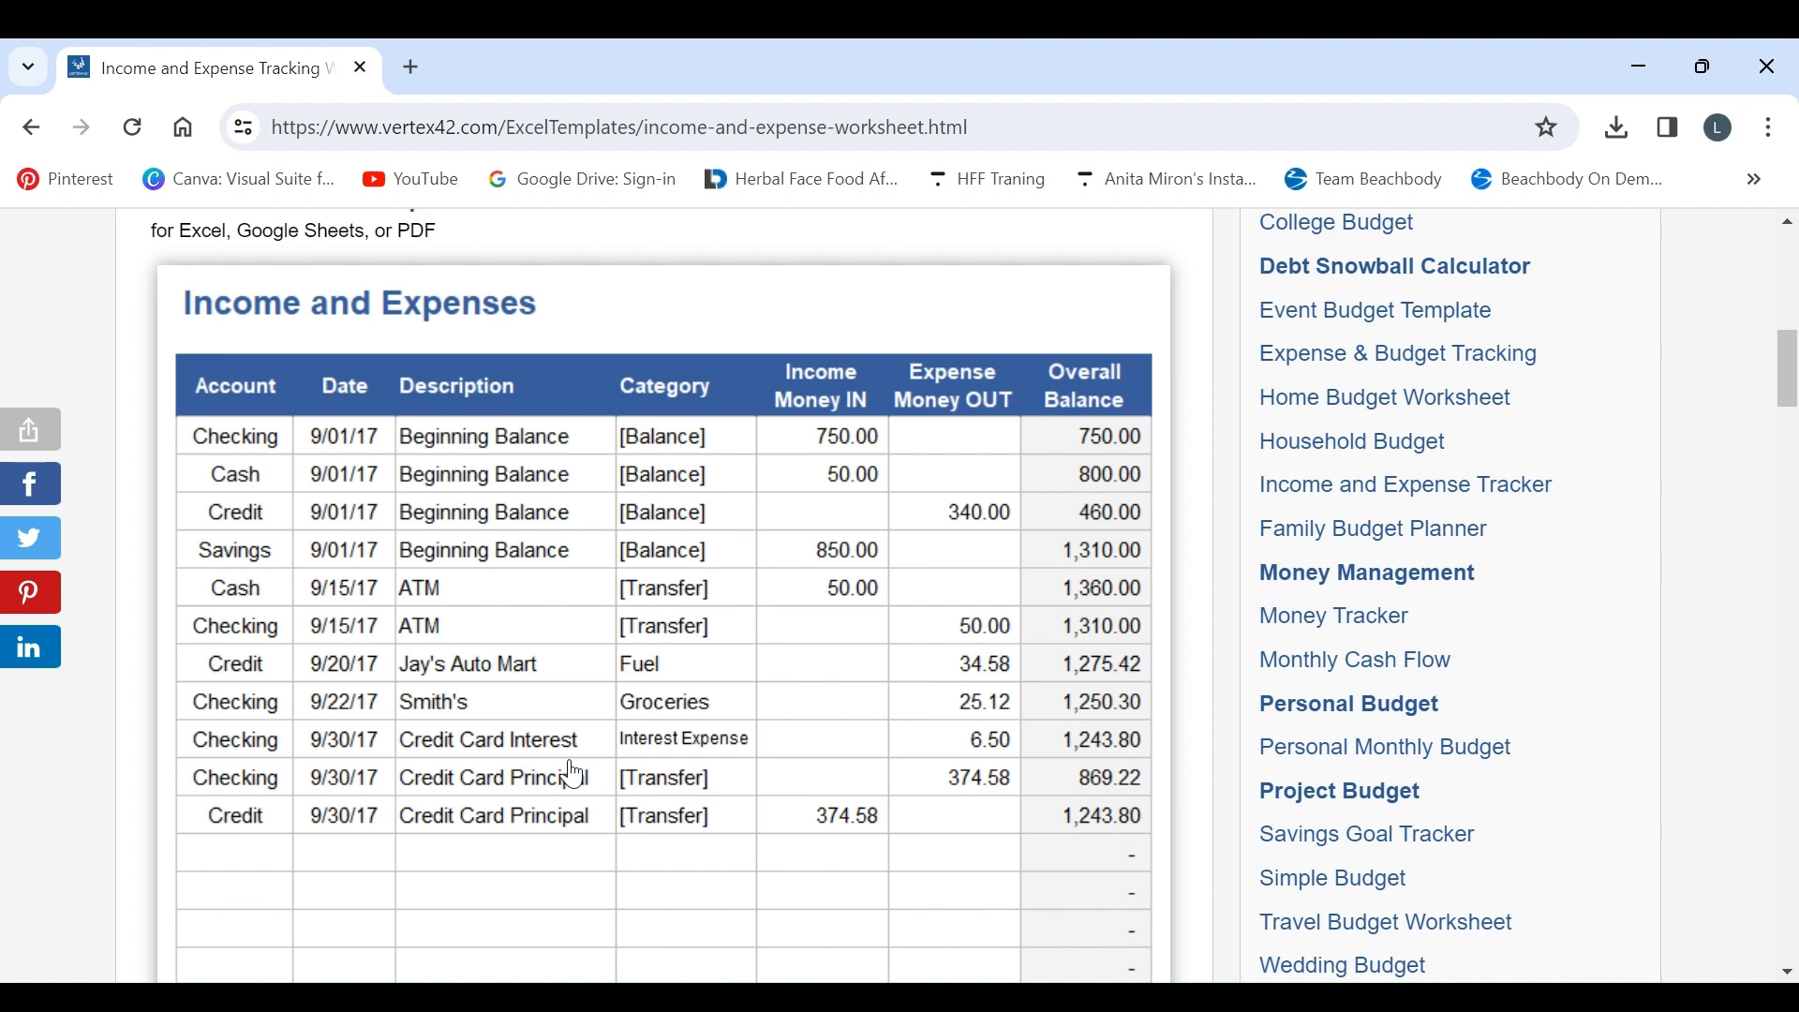
scroll(450, 543, "up", 10)
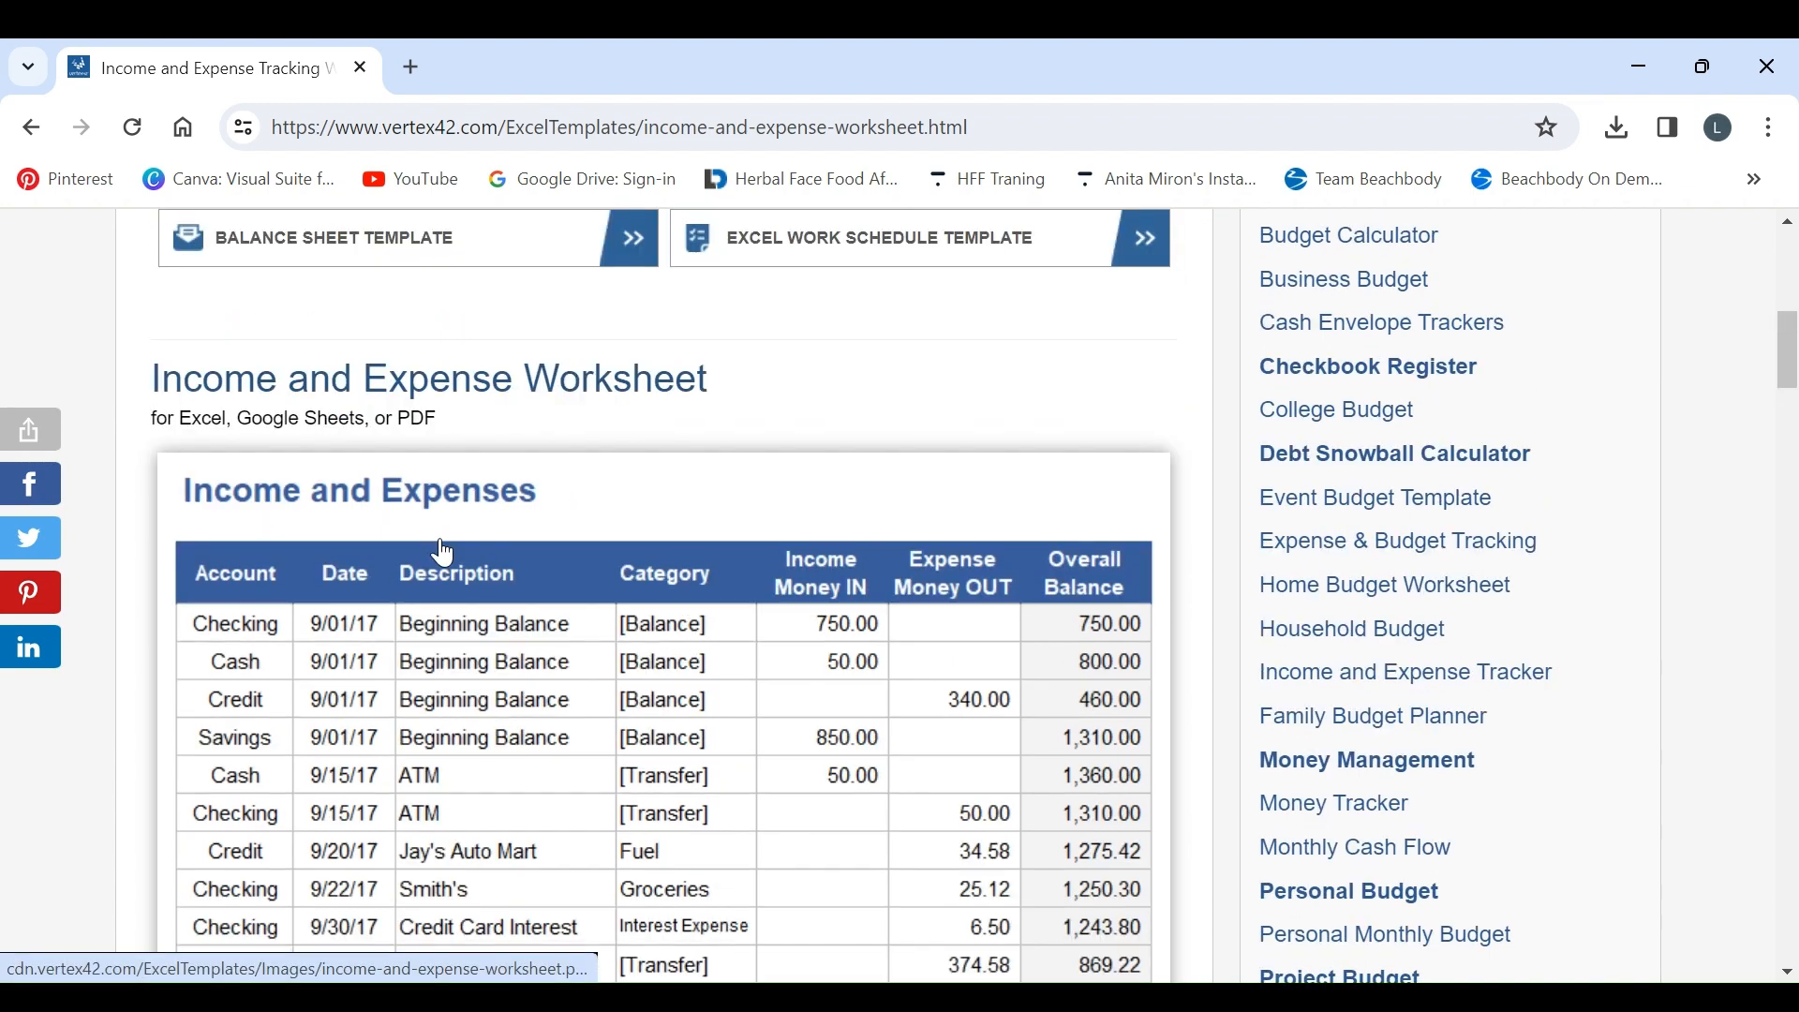
scroll(457, 532, "down", 12)
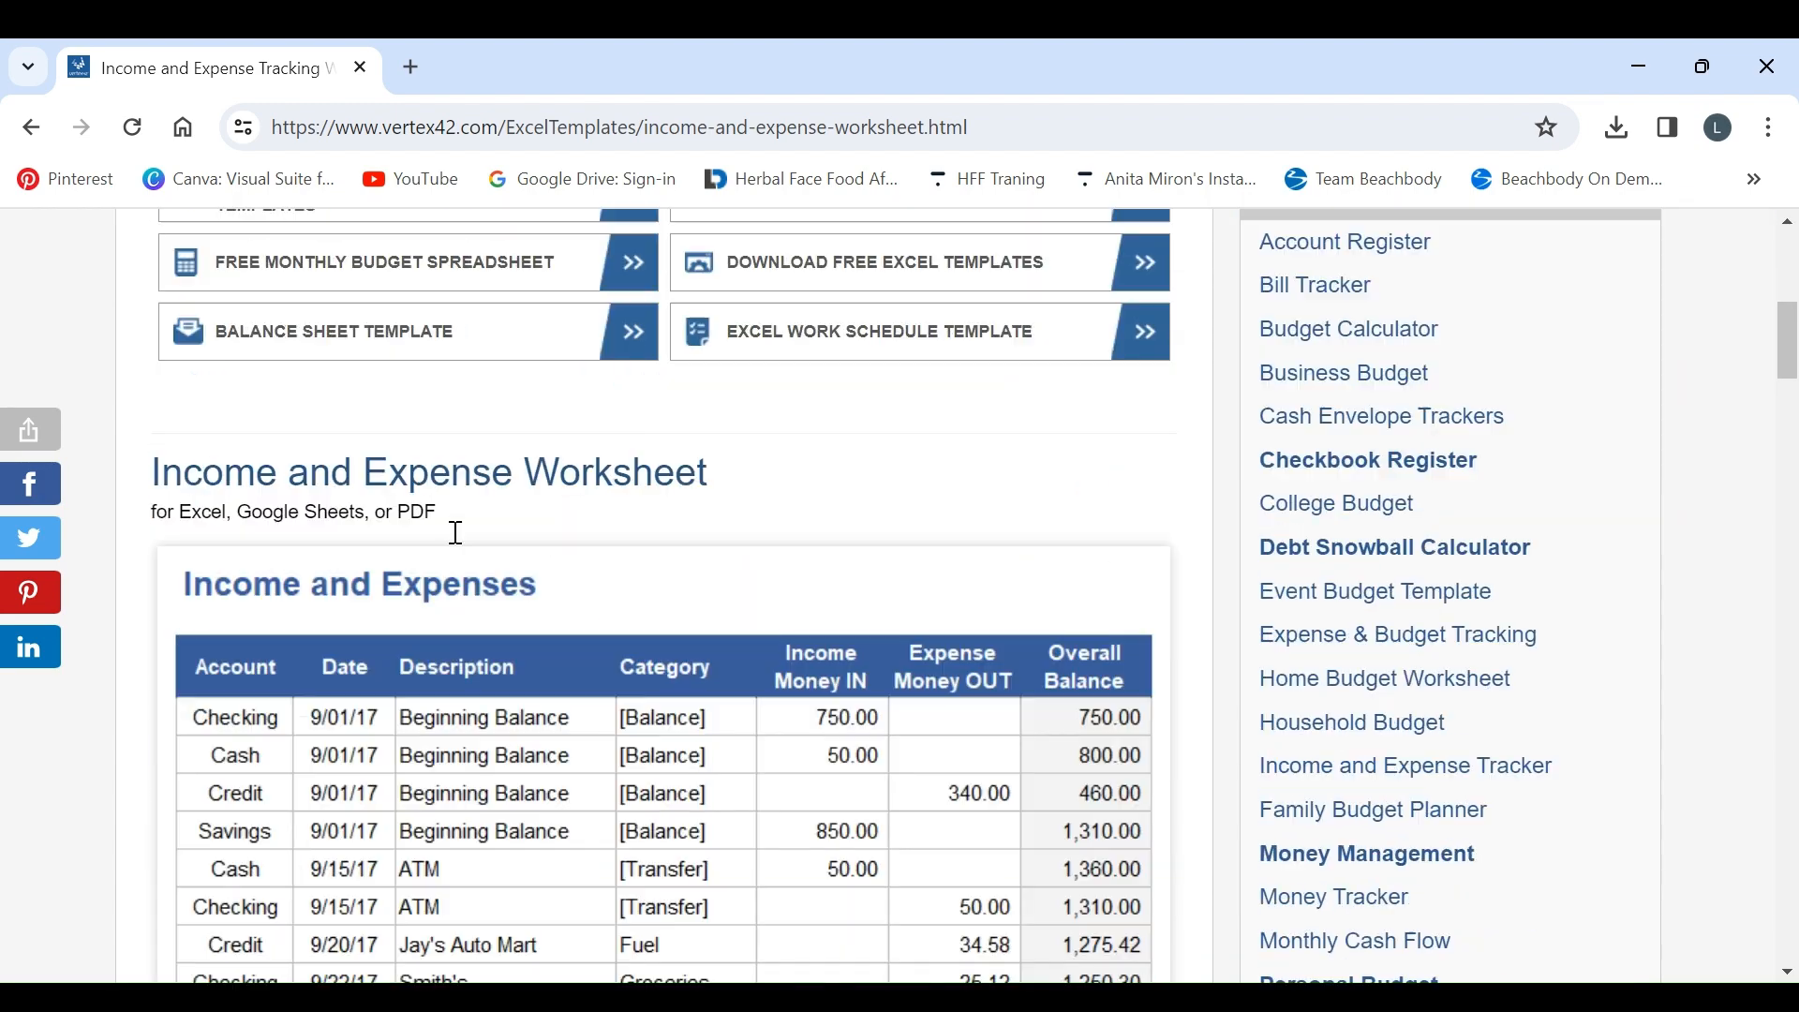
scroll(460, 544, "down", 5)
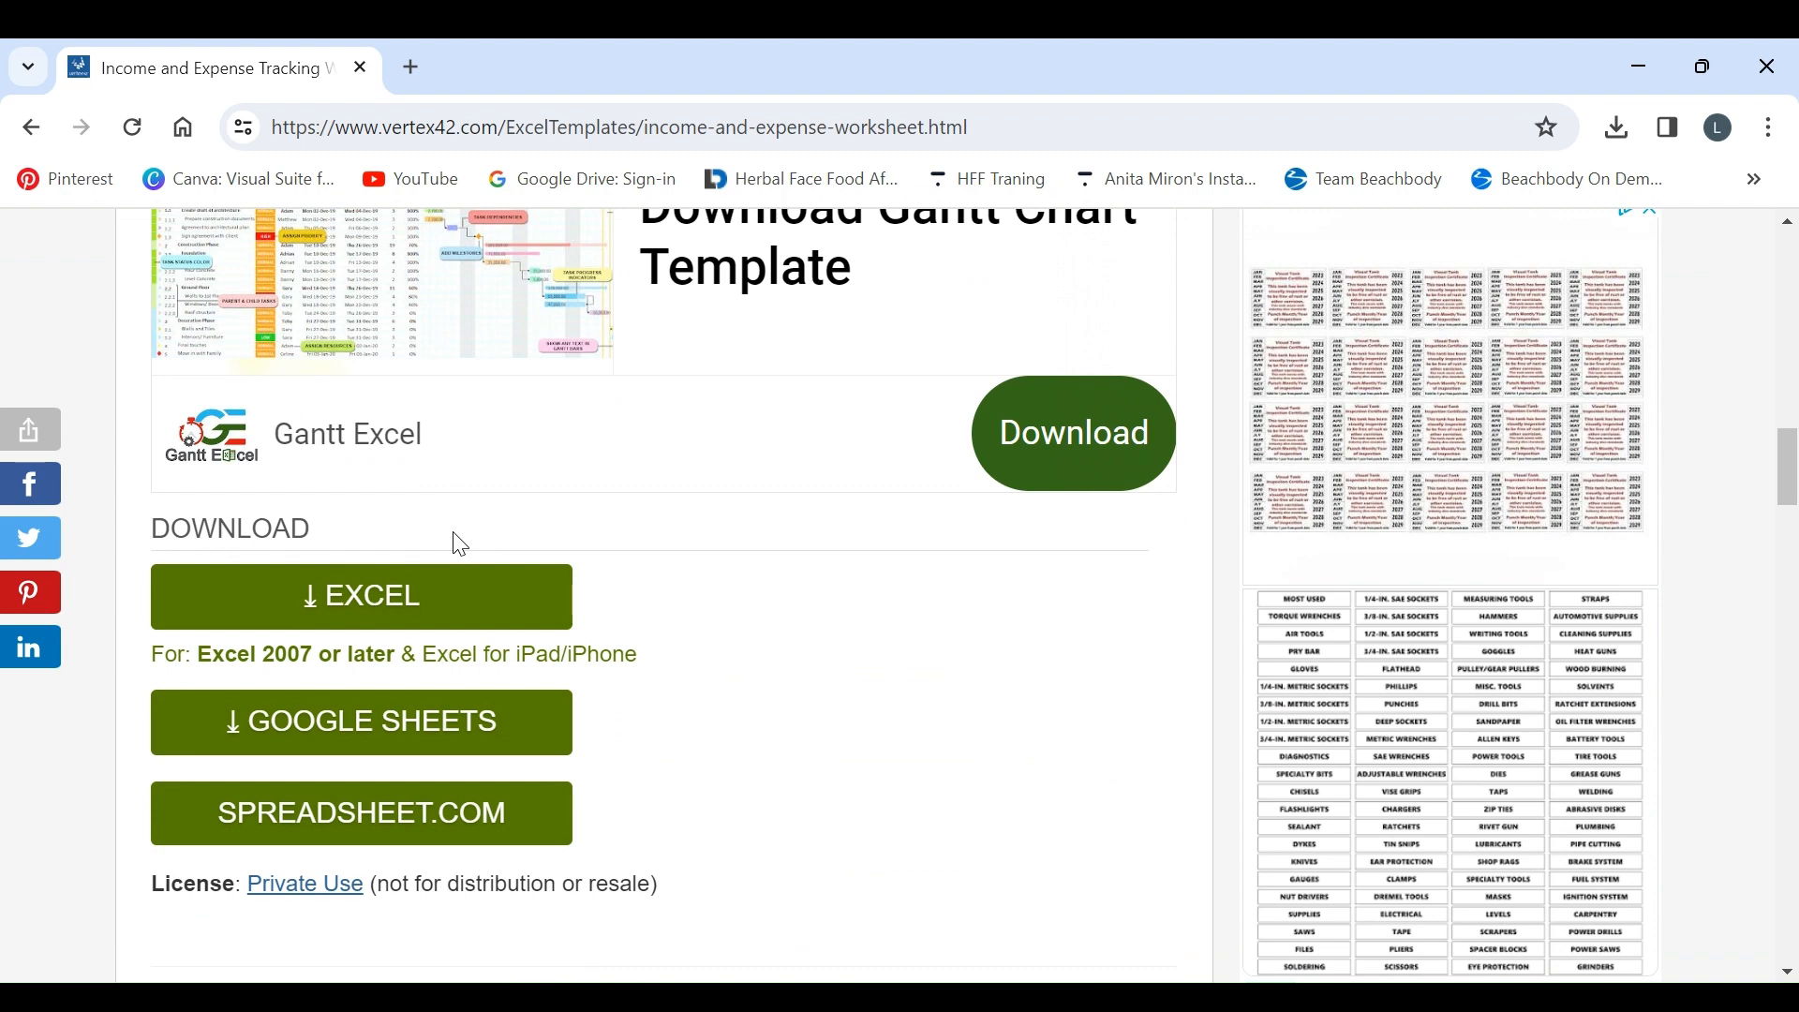
scroll(460, 545, "down", 1)
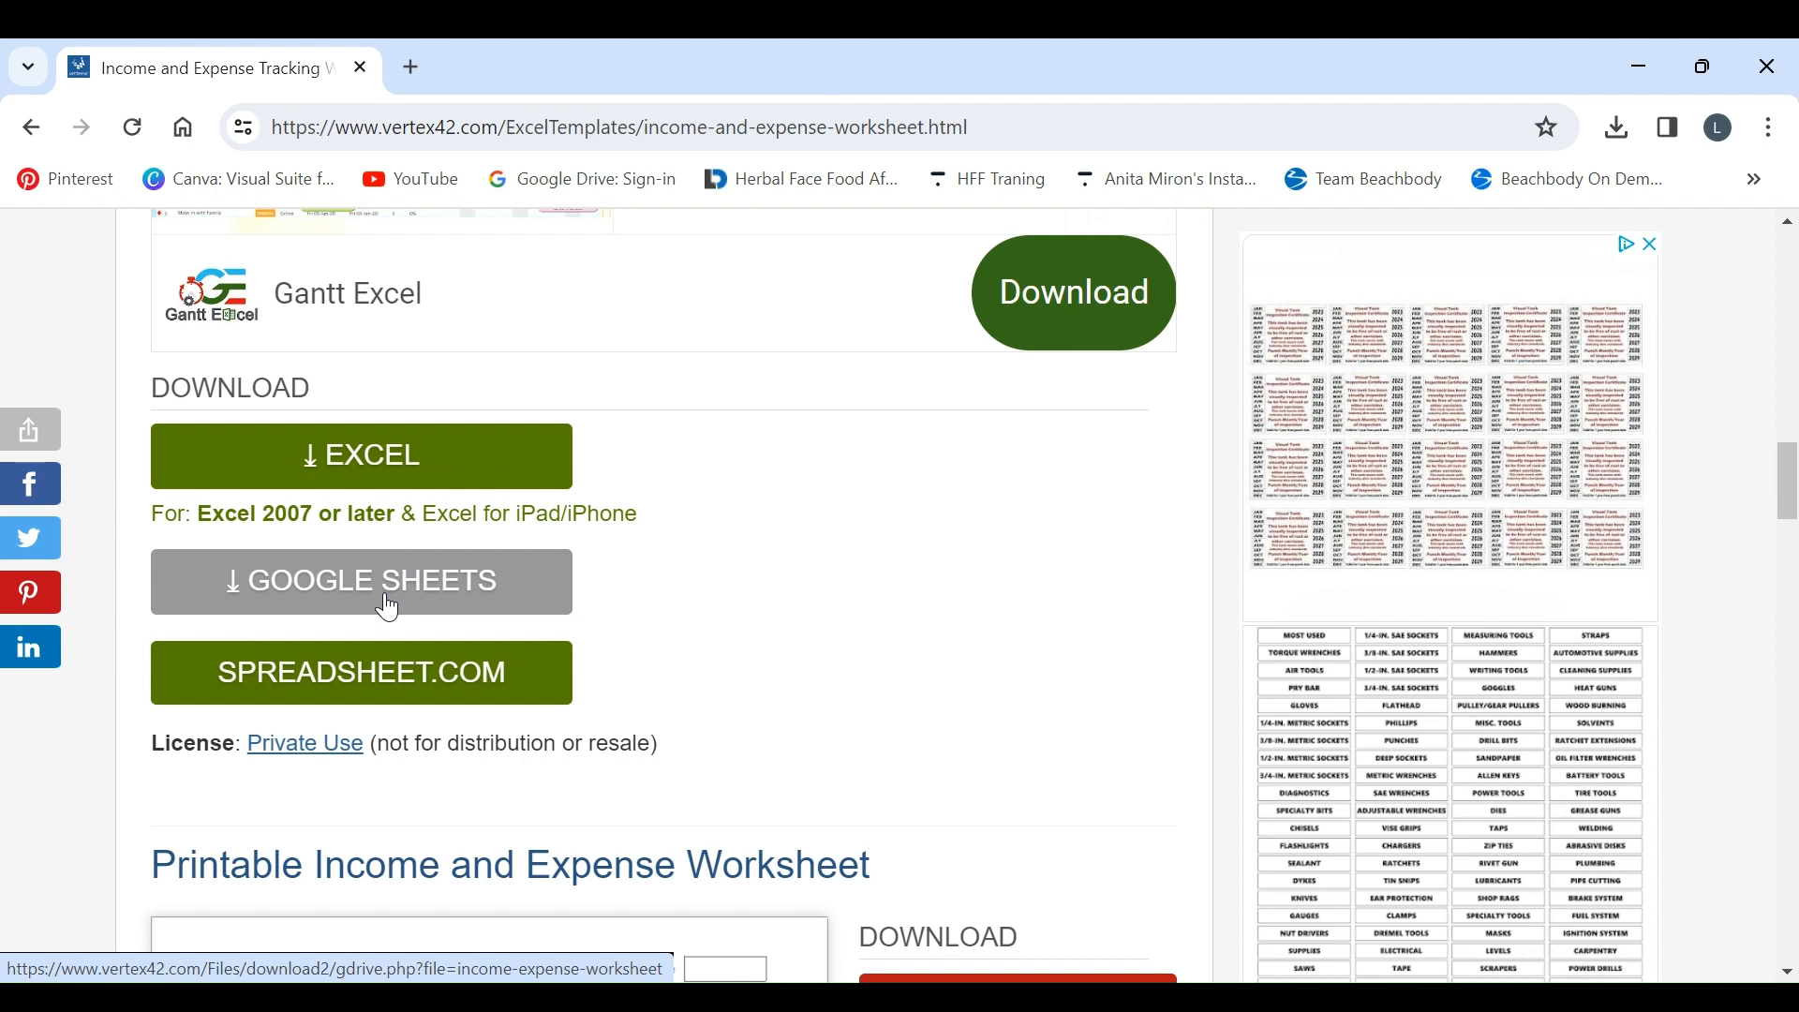
scroll(375, 703, "down", 4)
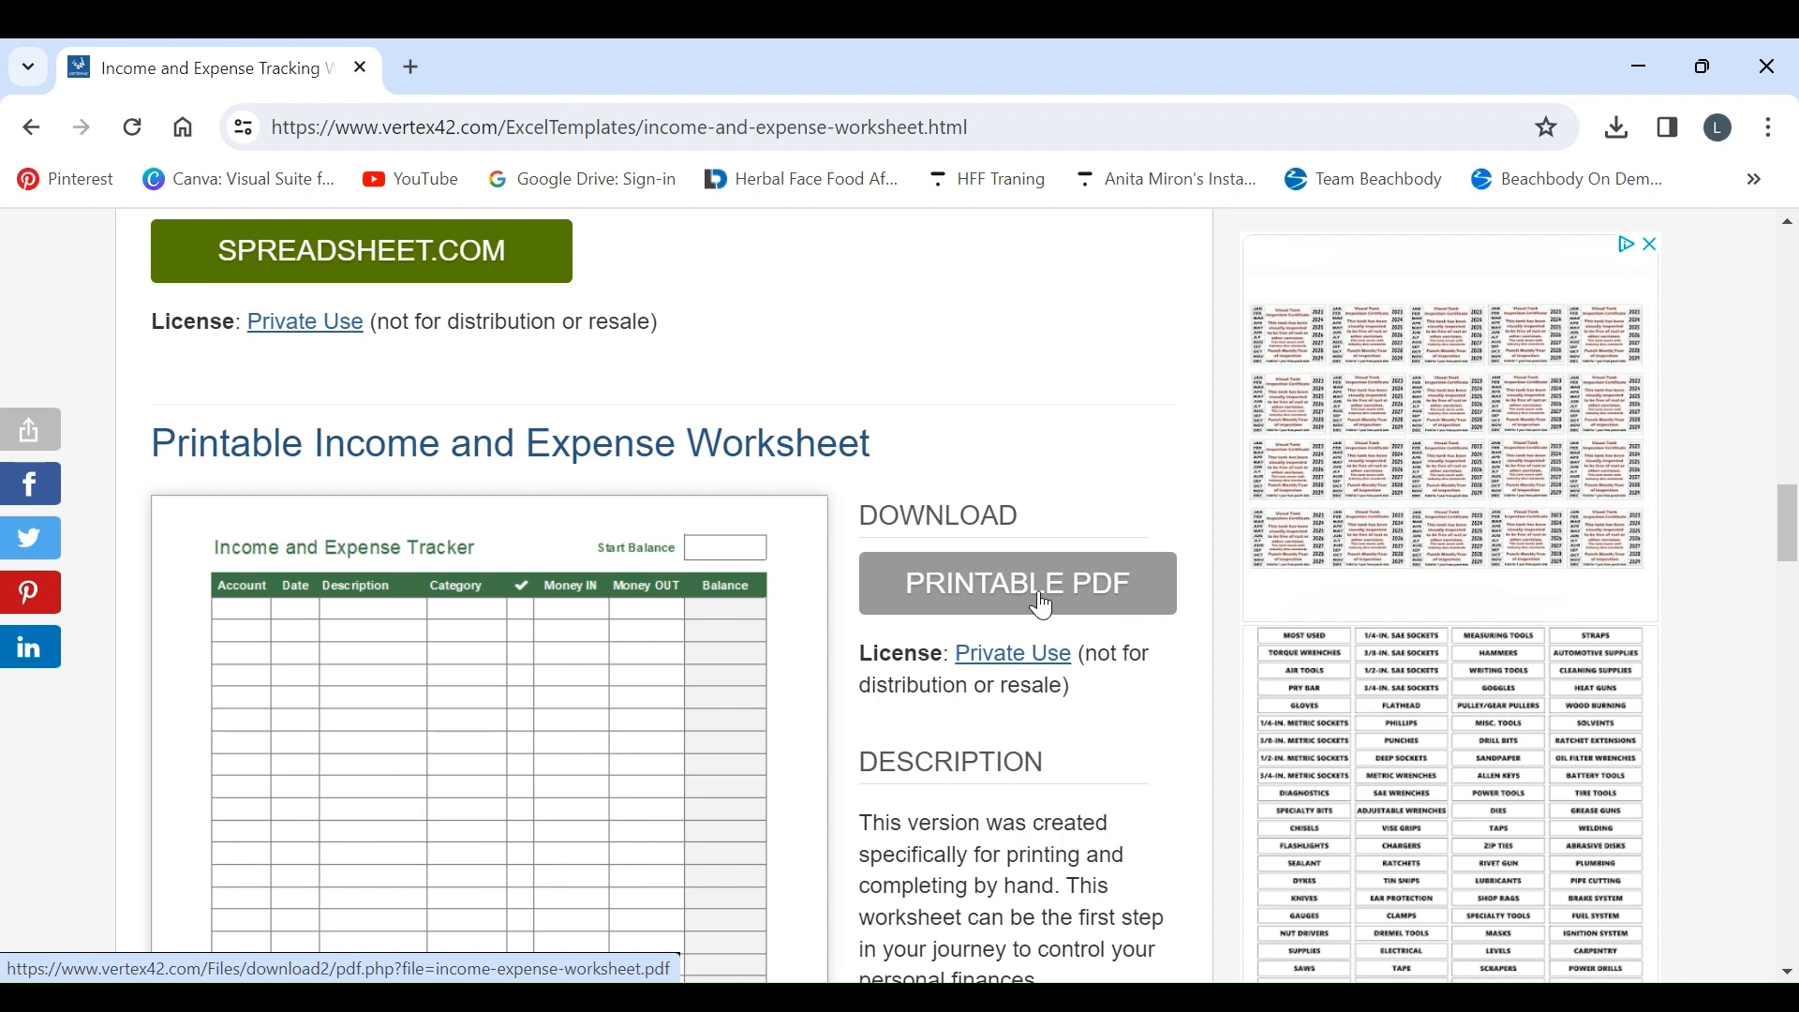
scroll(1048, 610, "up", 4)
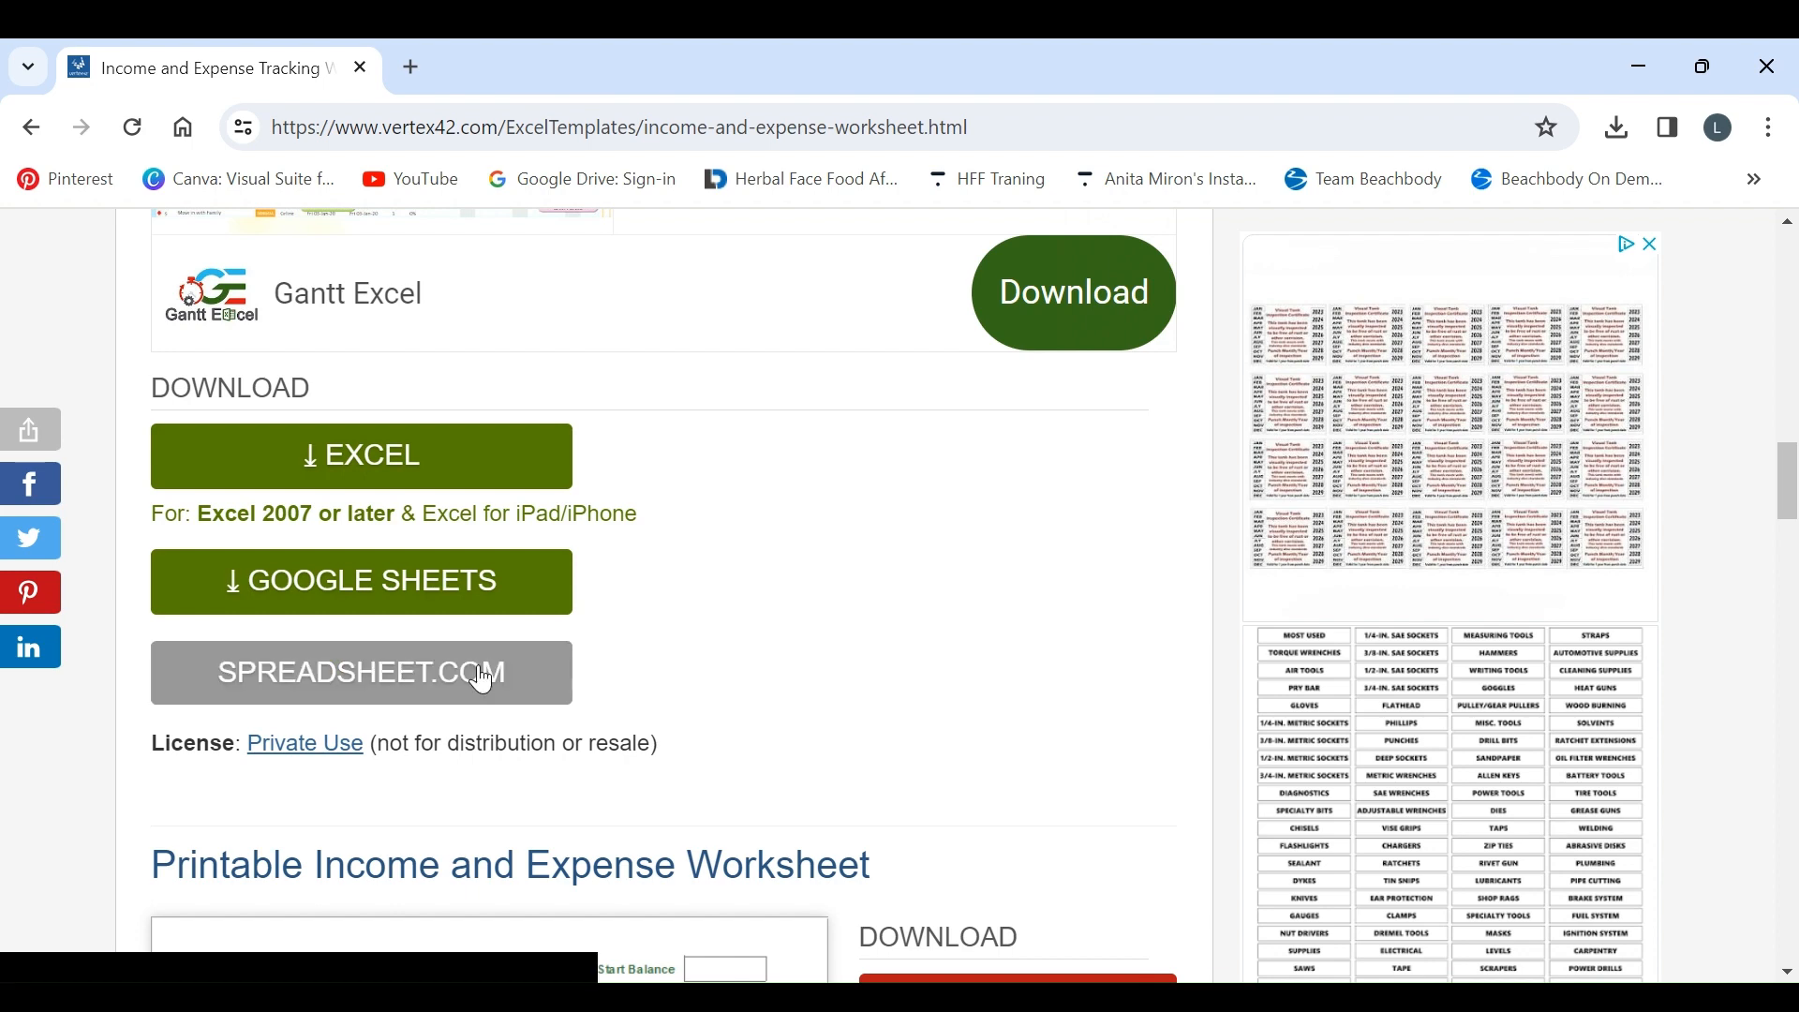
Step: Get the Google Sheets version of the Income and Expense Worksheet, dismissing the ad, and create a copy from the template
left_click(451, 602)
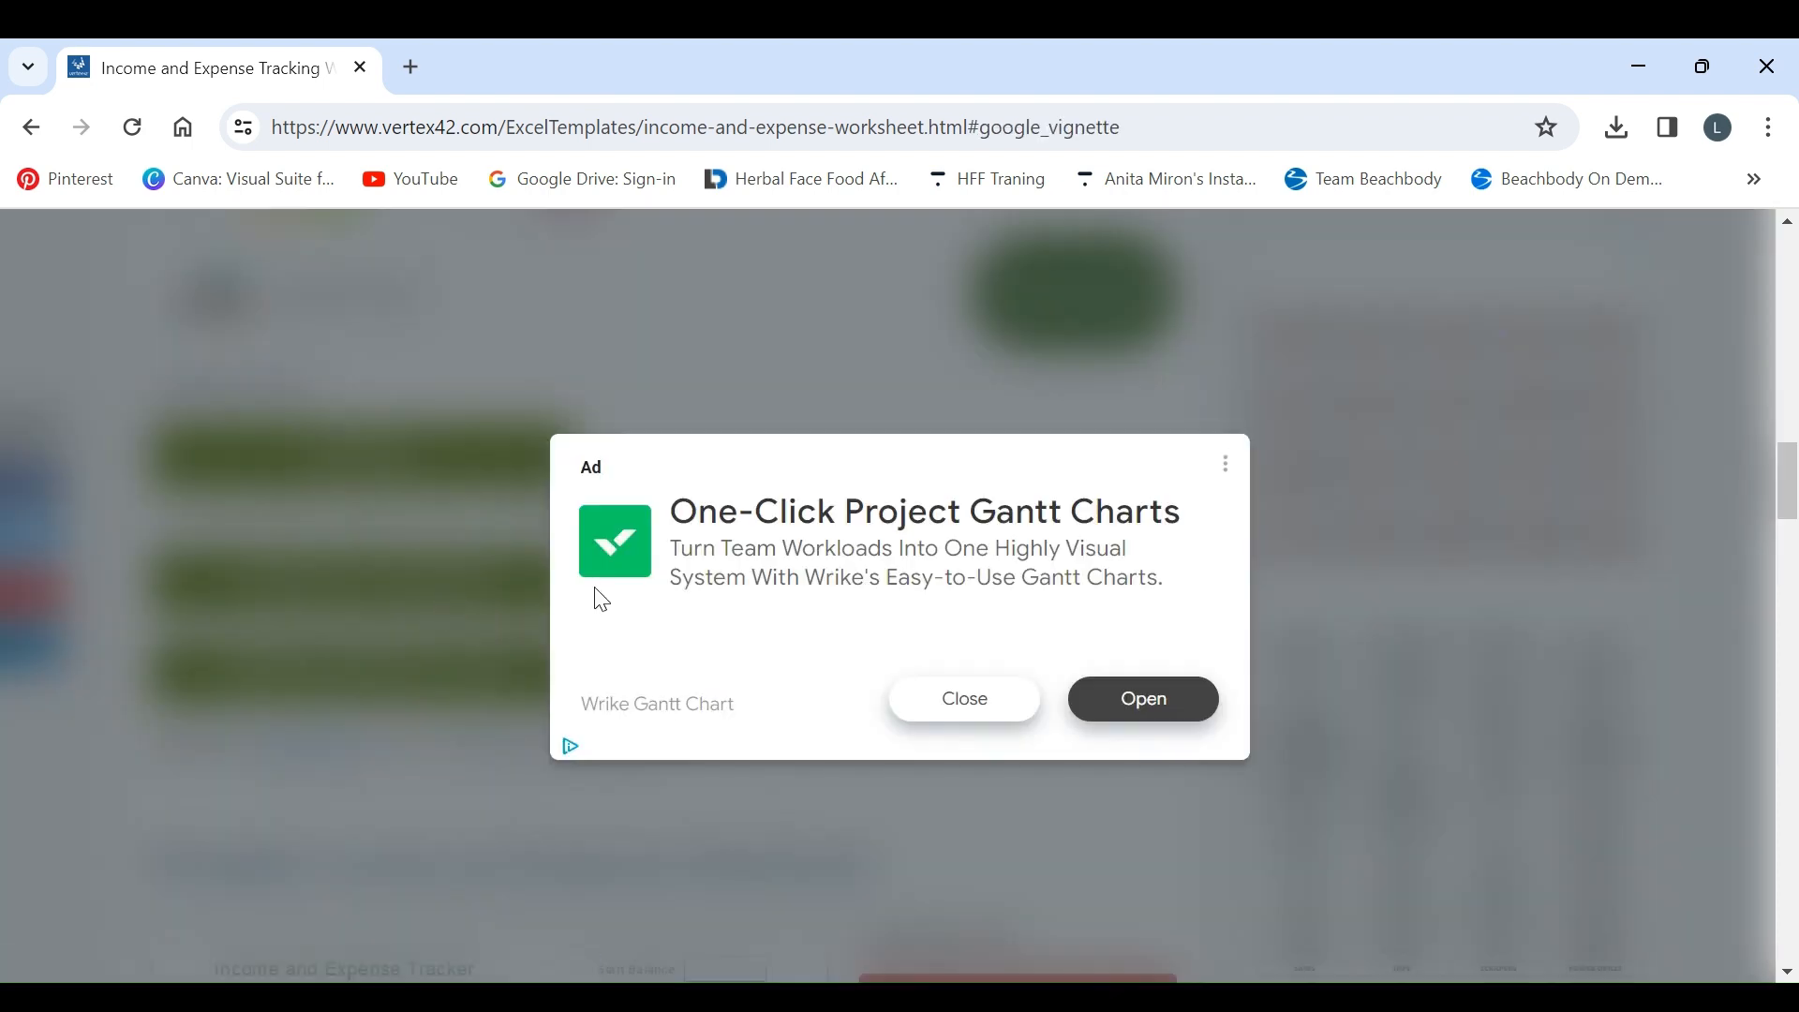
left_click(952, 701)
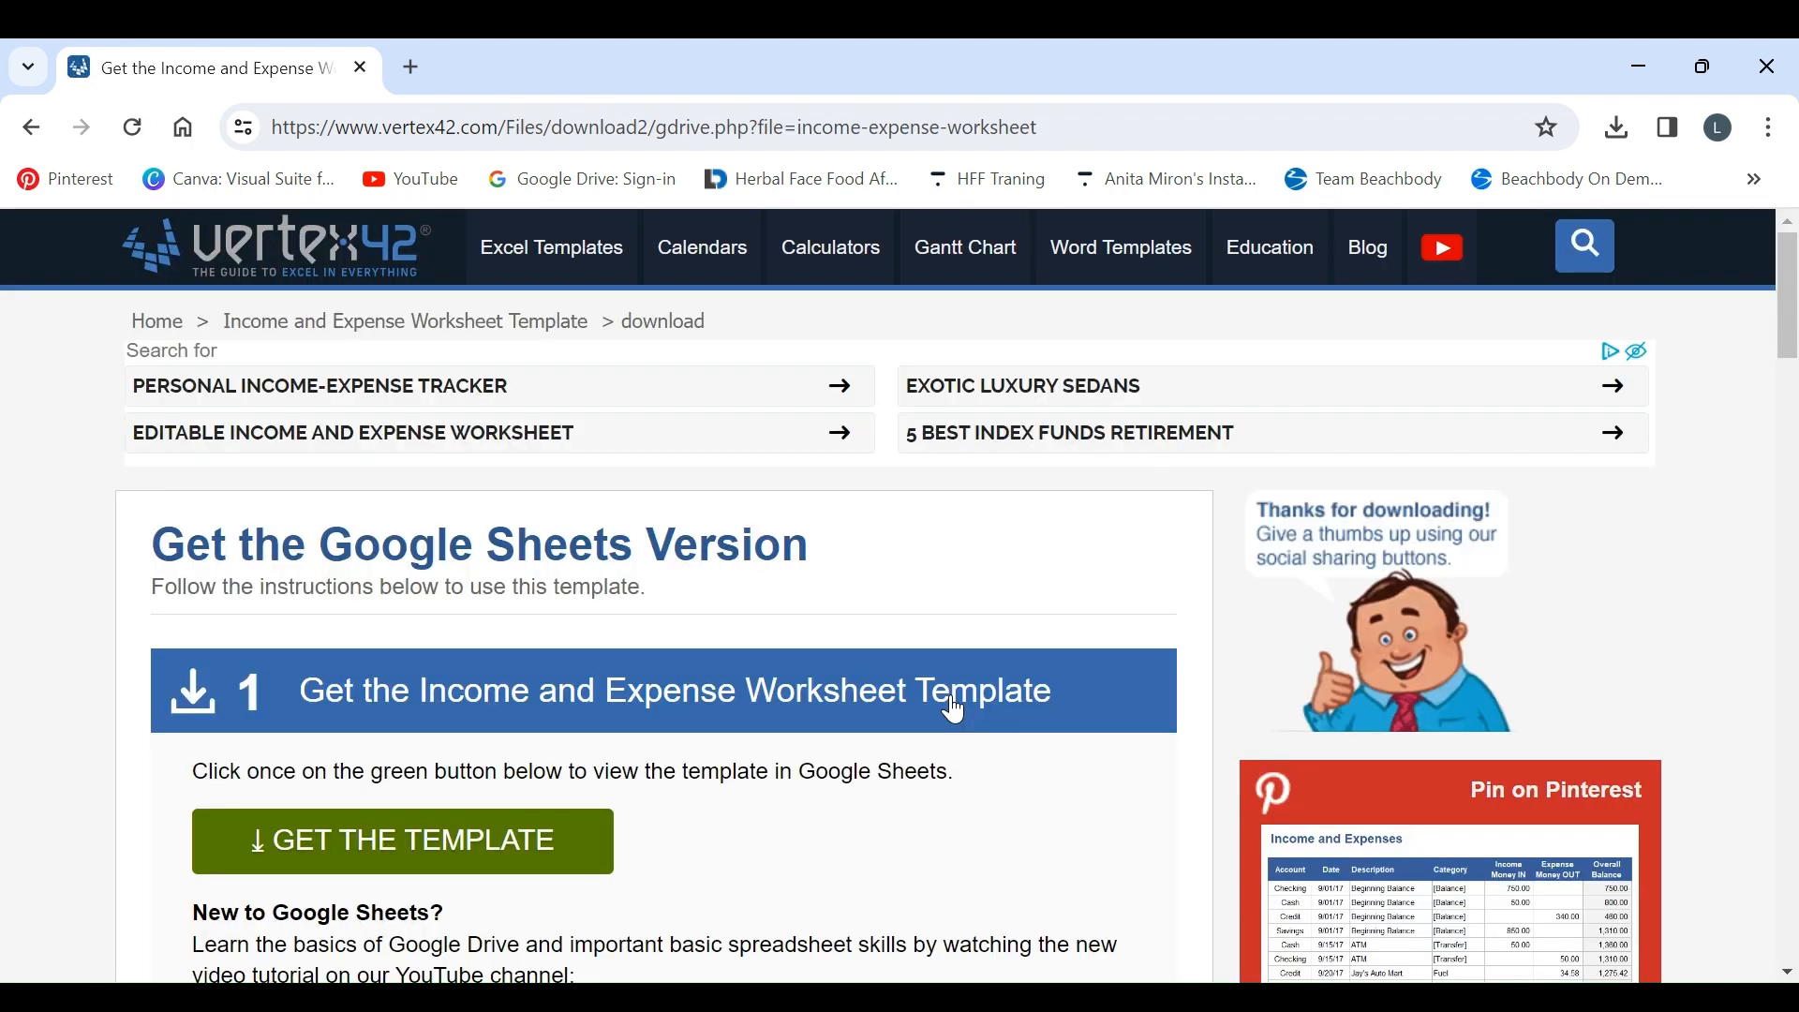
scroll(954, 698, "down", 3)
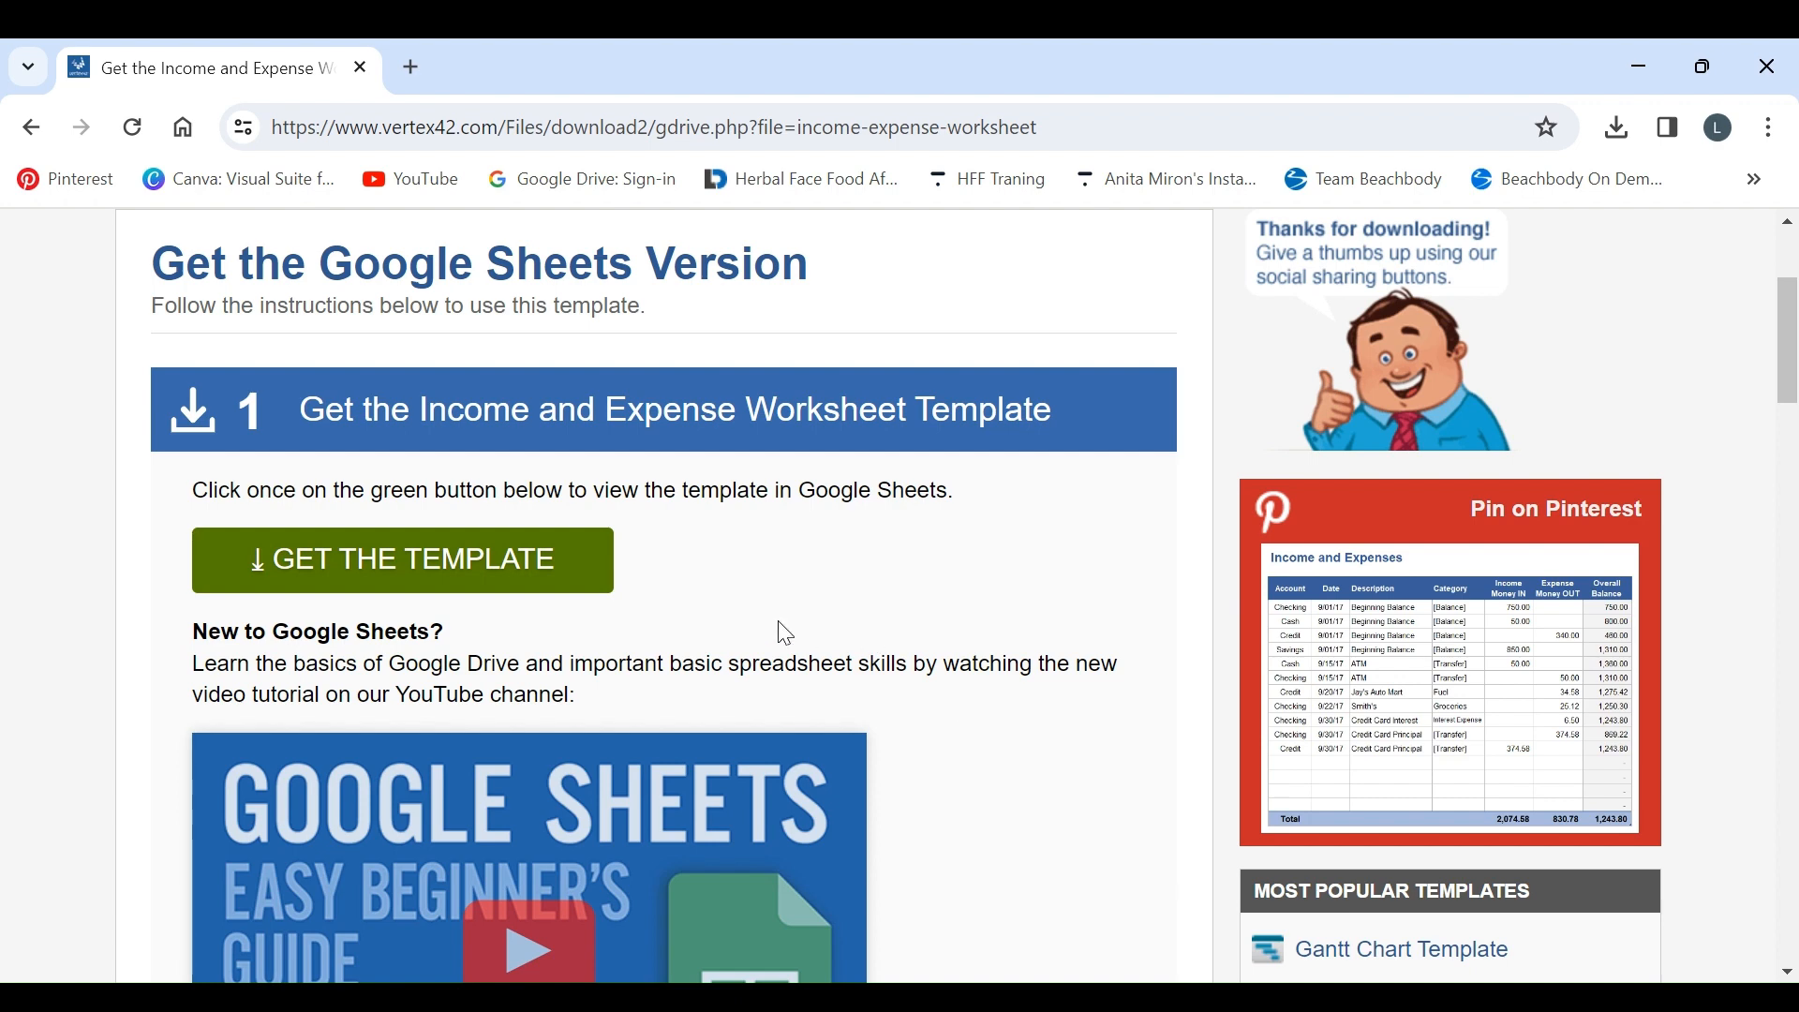
left_click(402, 564)
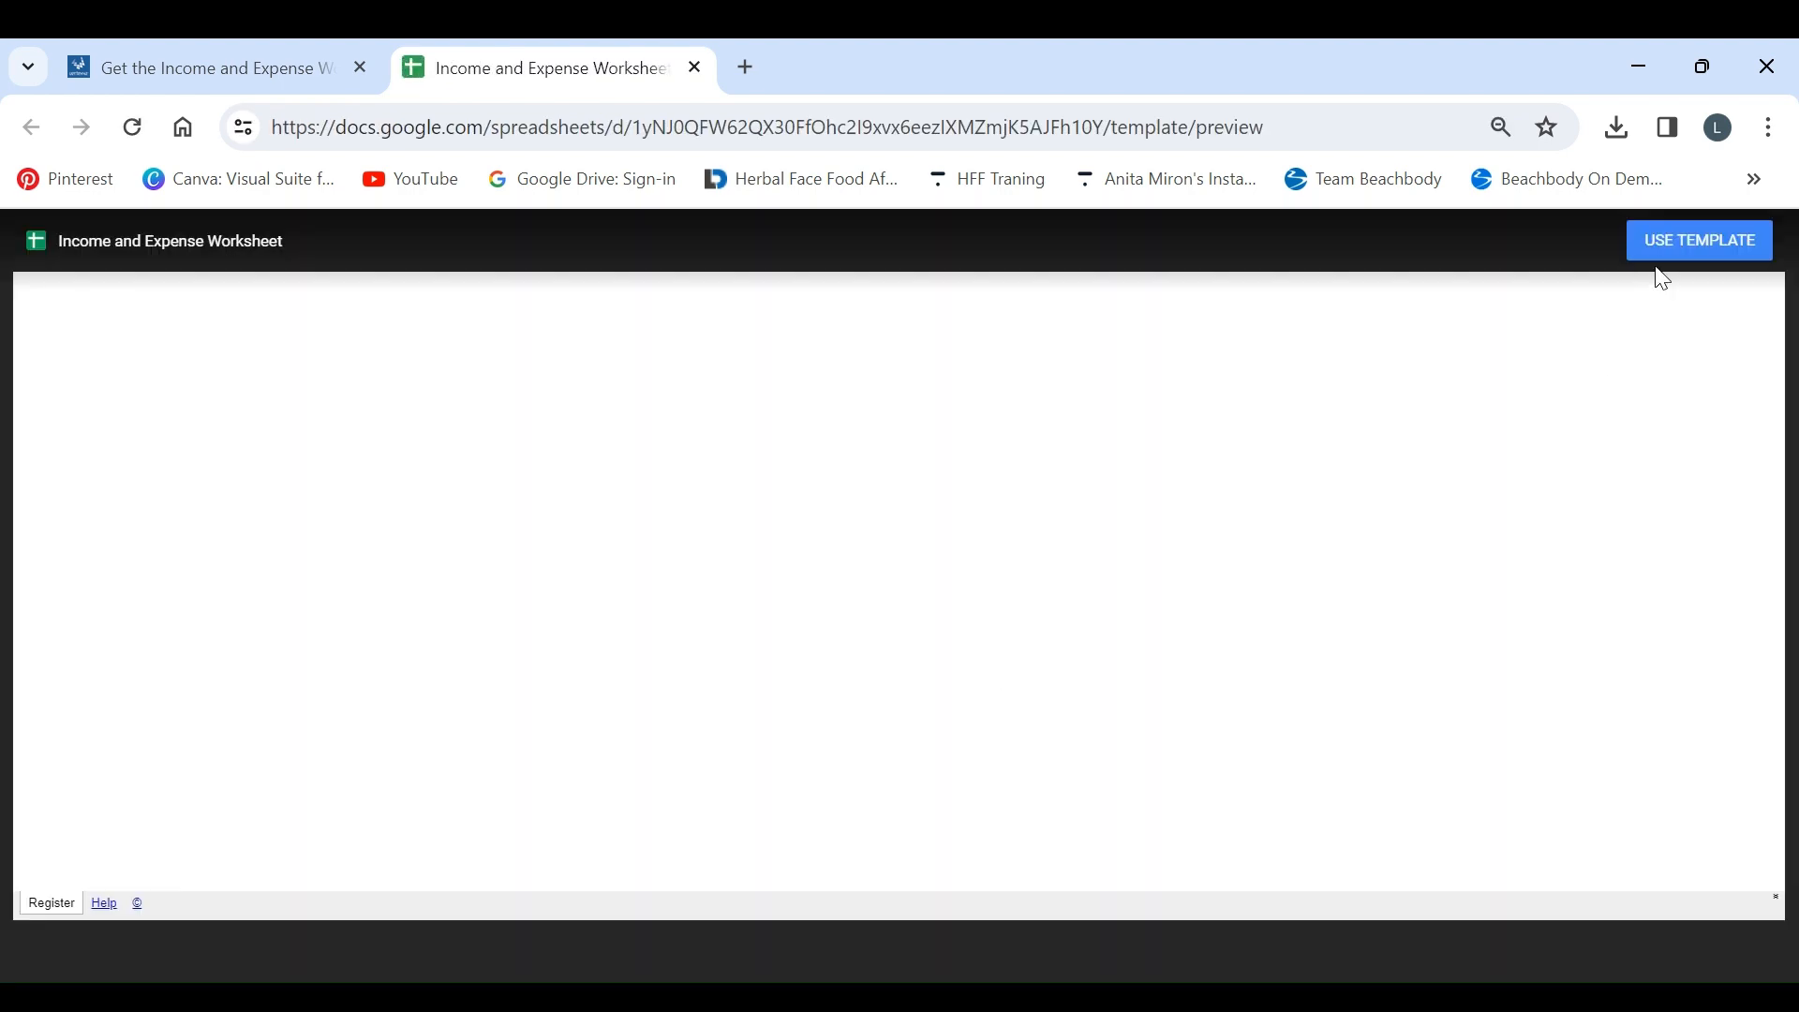
left_click(1704, 253)
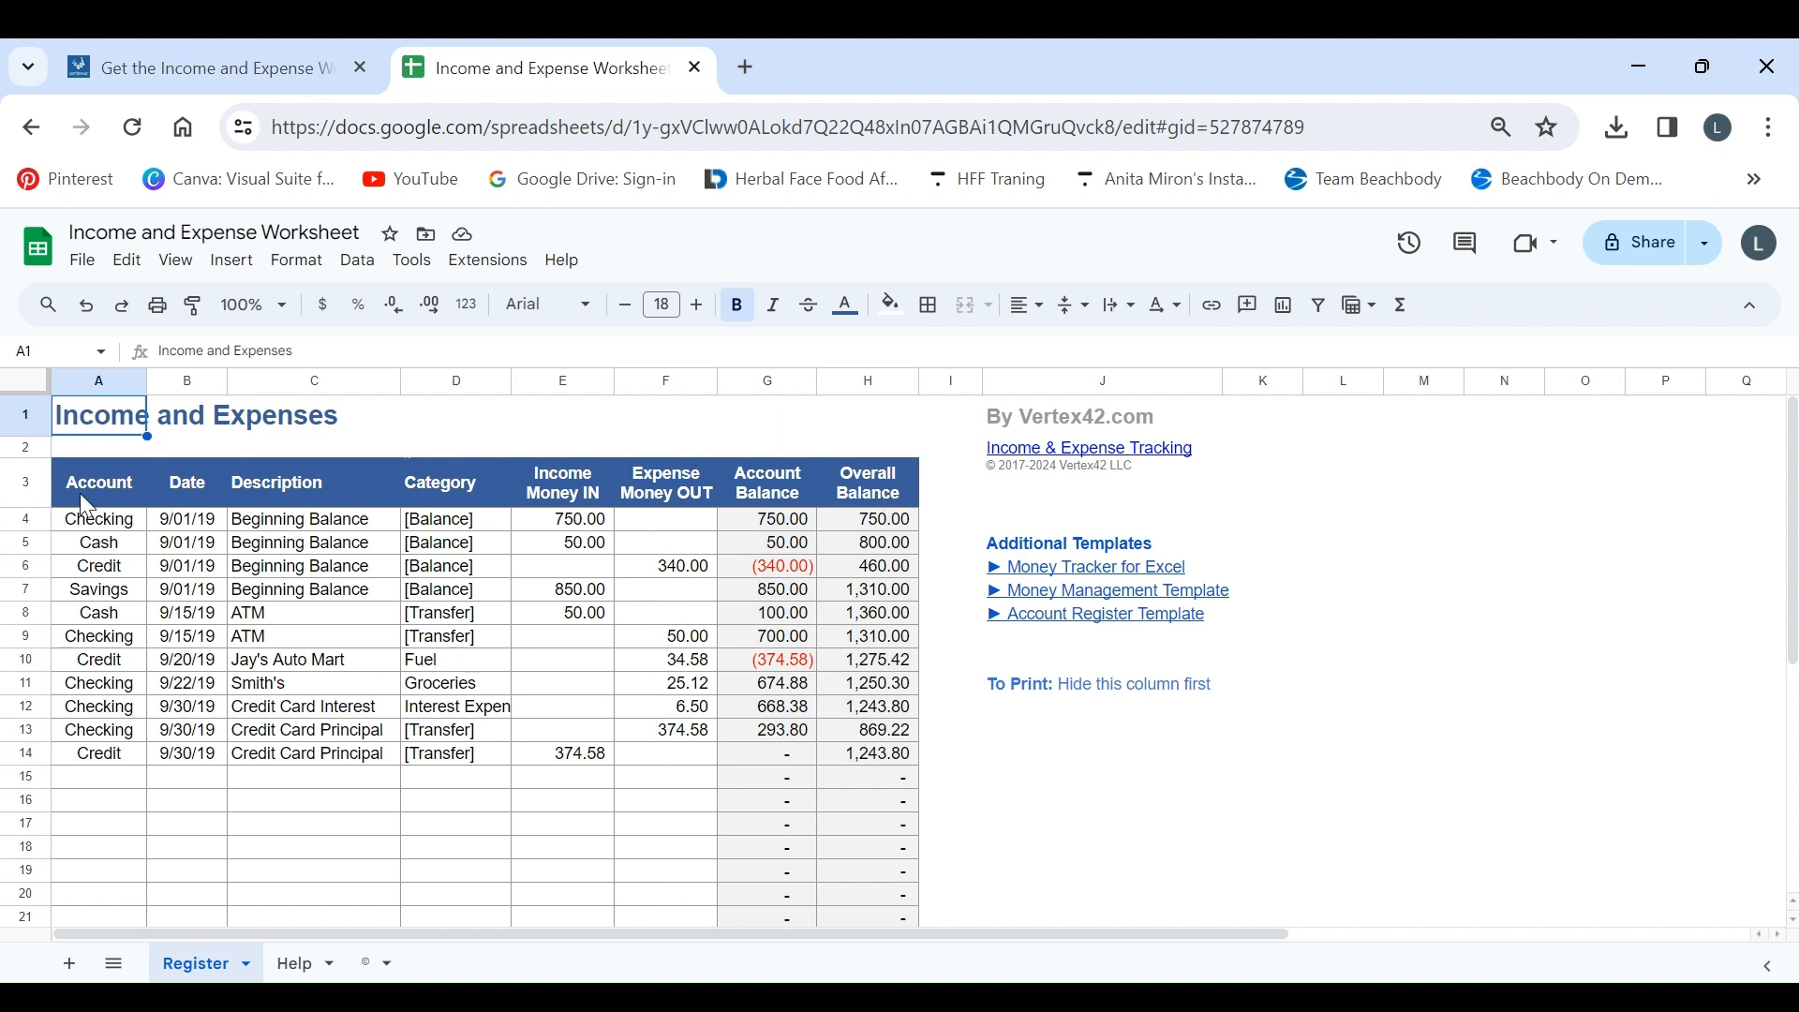
Step: Set the date of the first Checking entry in row 4 to 2/1/2024
left_click(94, 525)
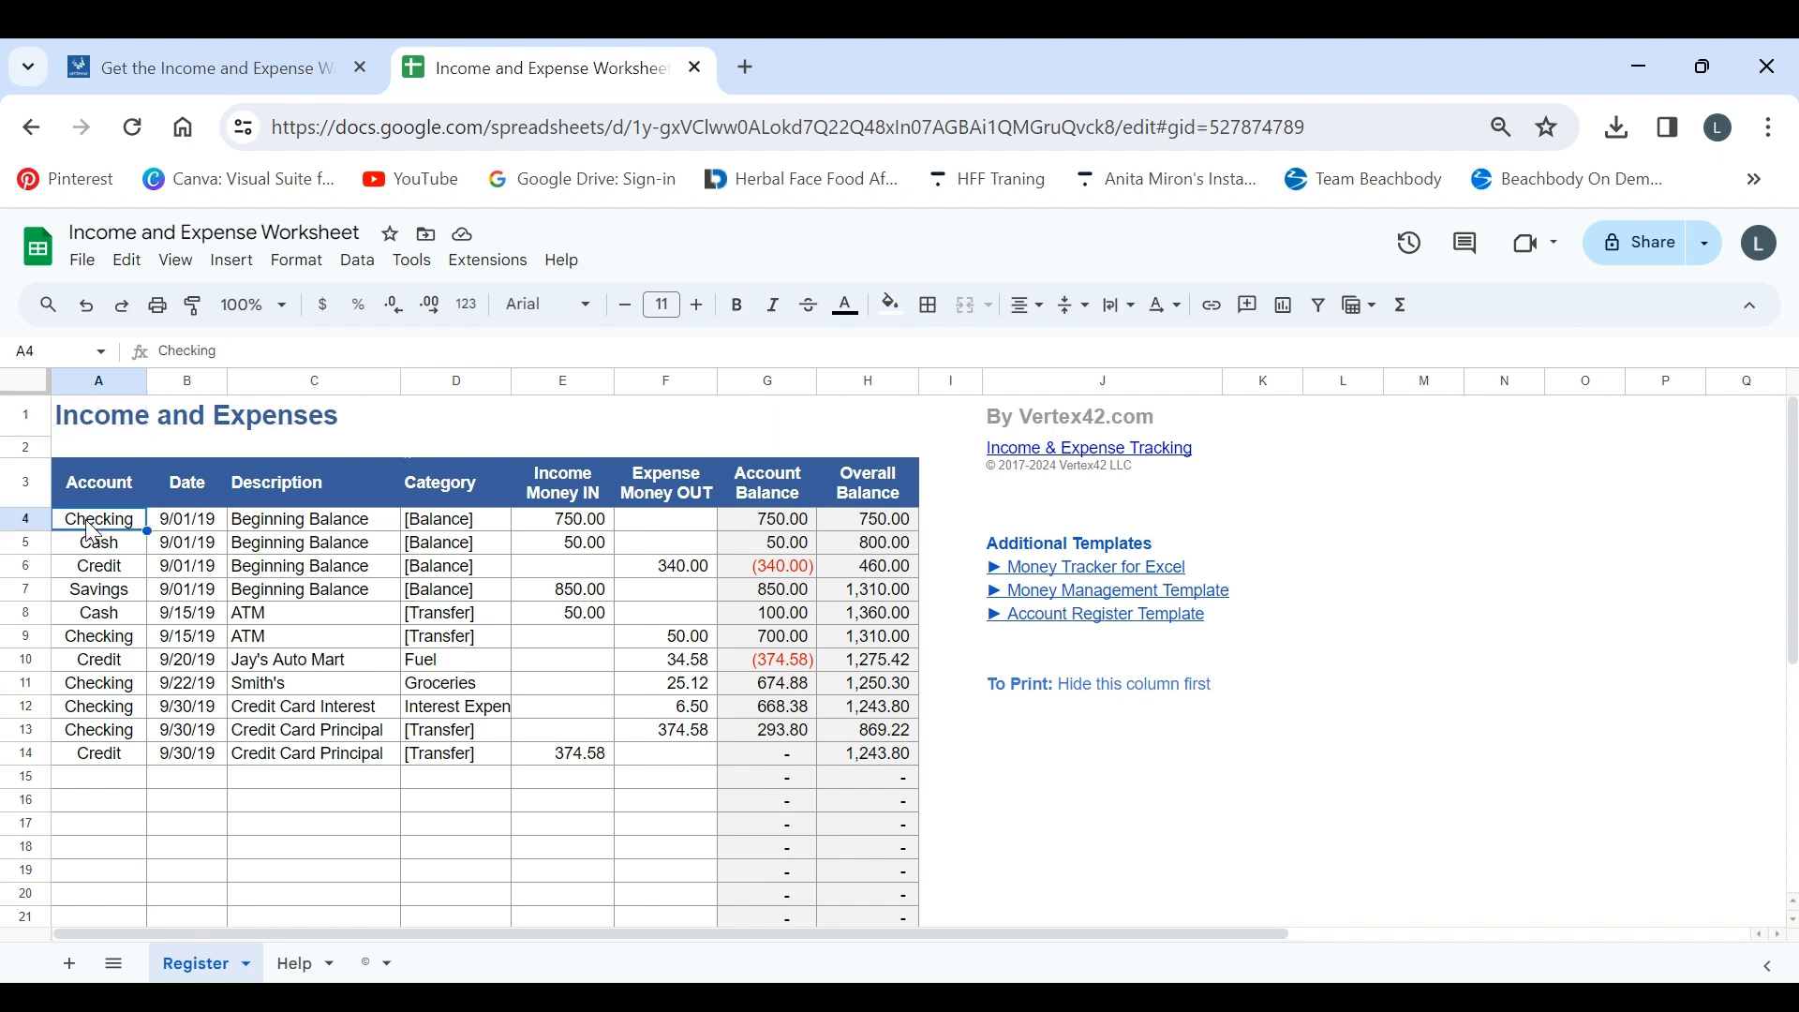
left_click(214, 533)
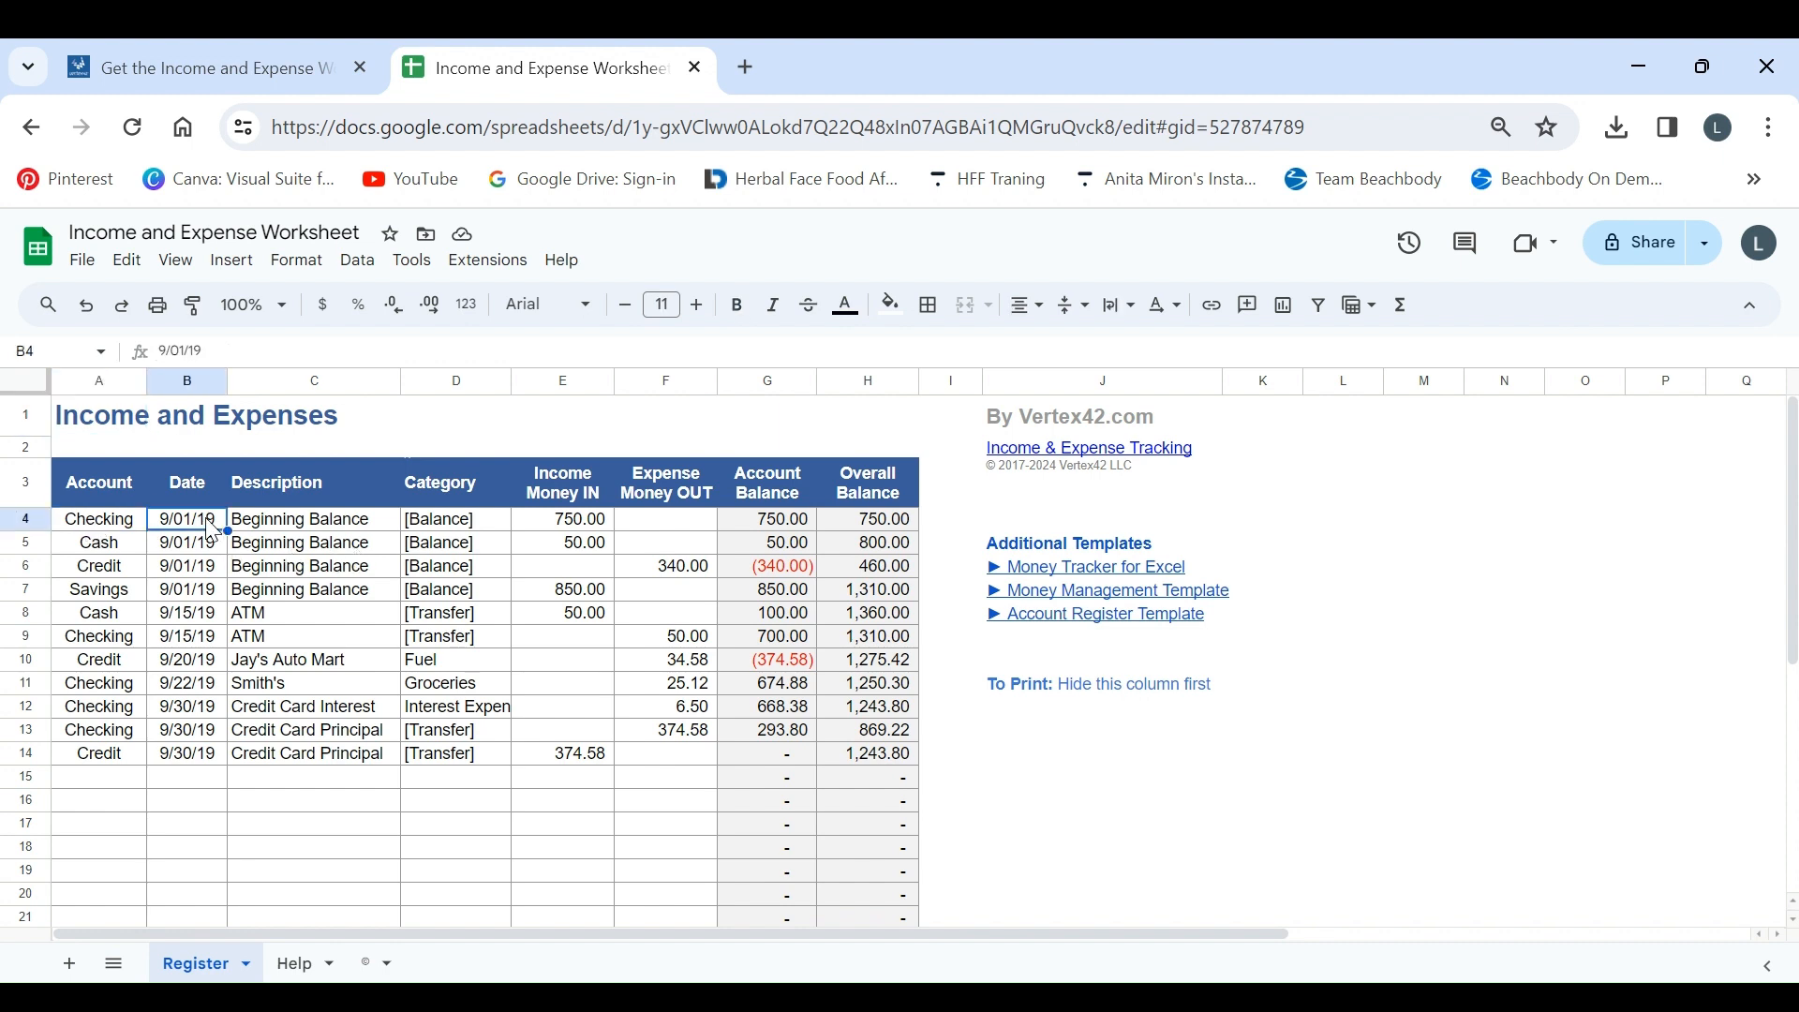
type("2/1/202")
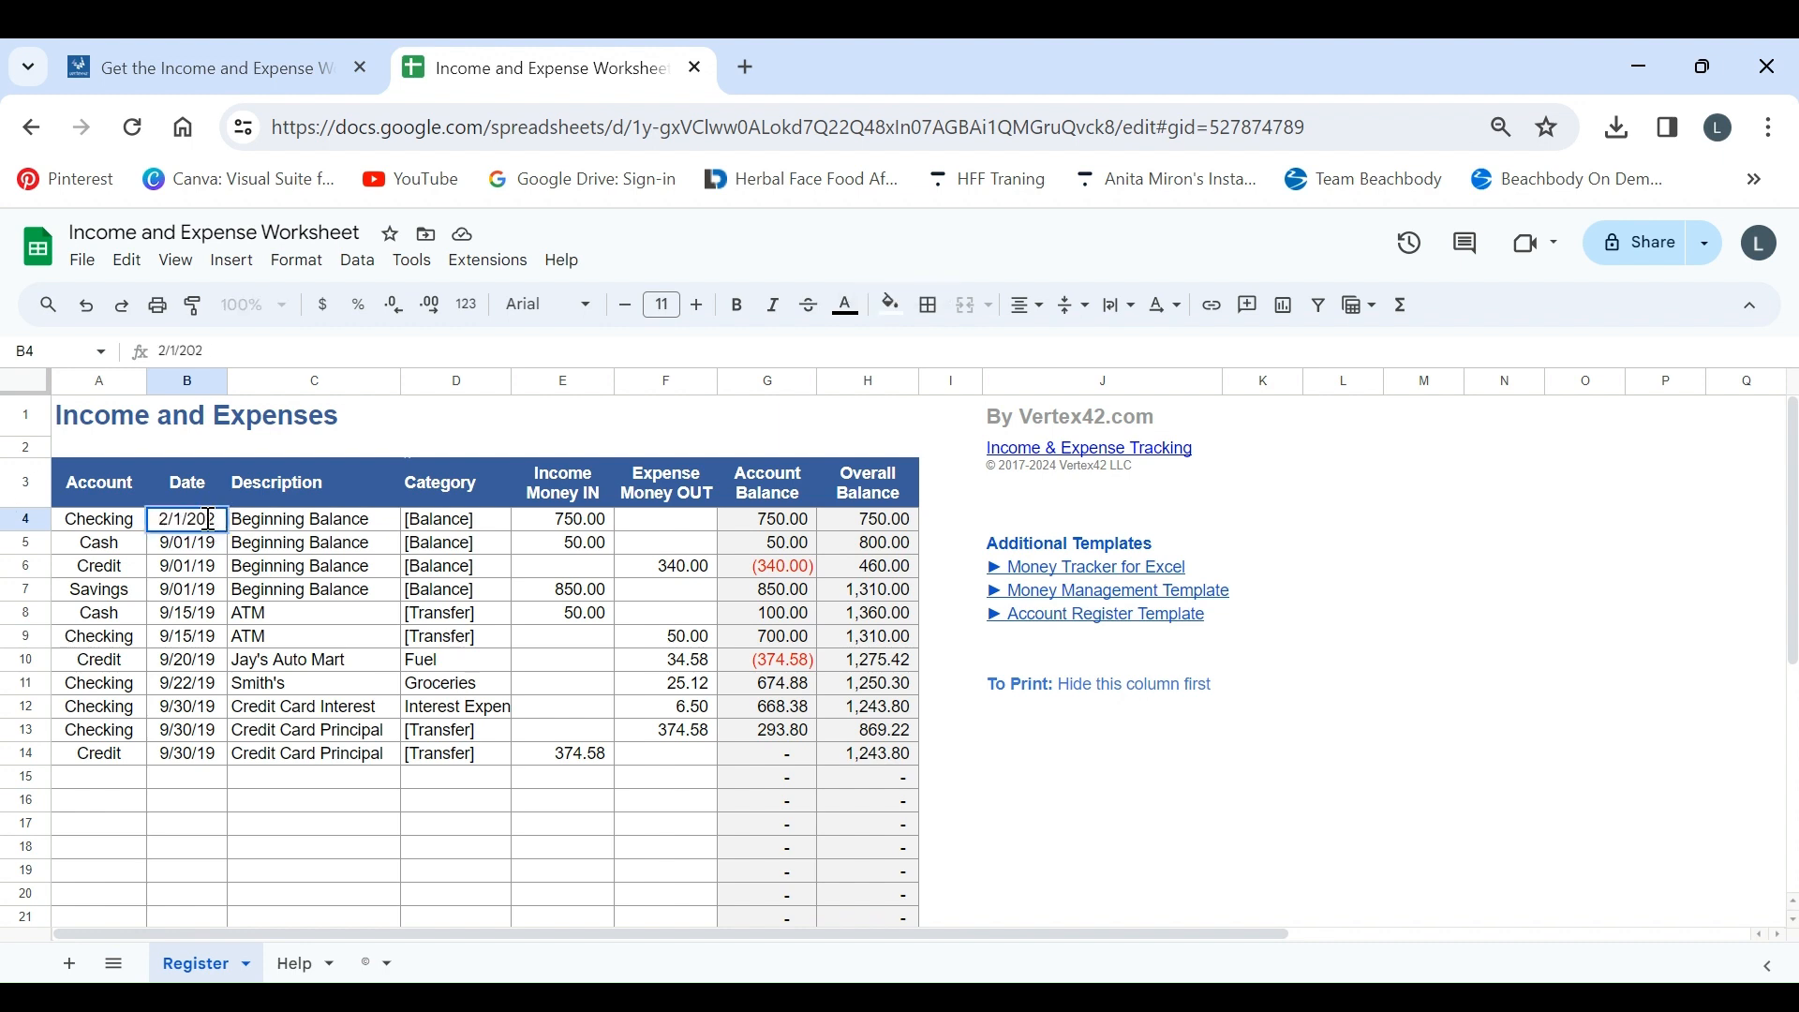
type("4")
key("Tab")
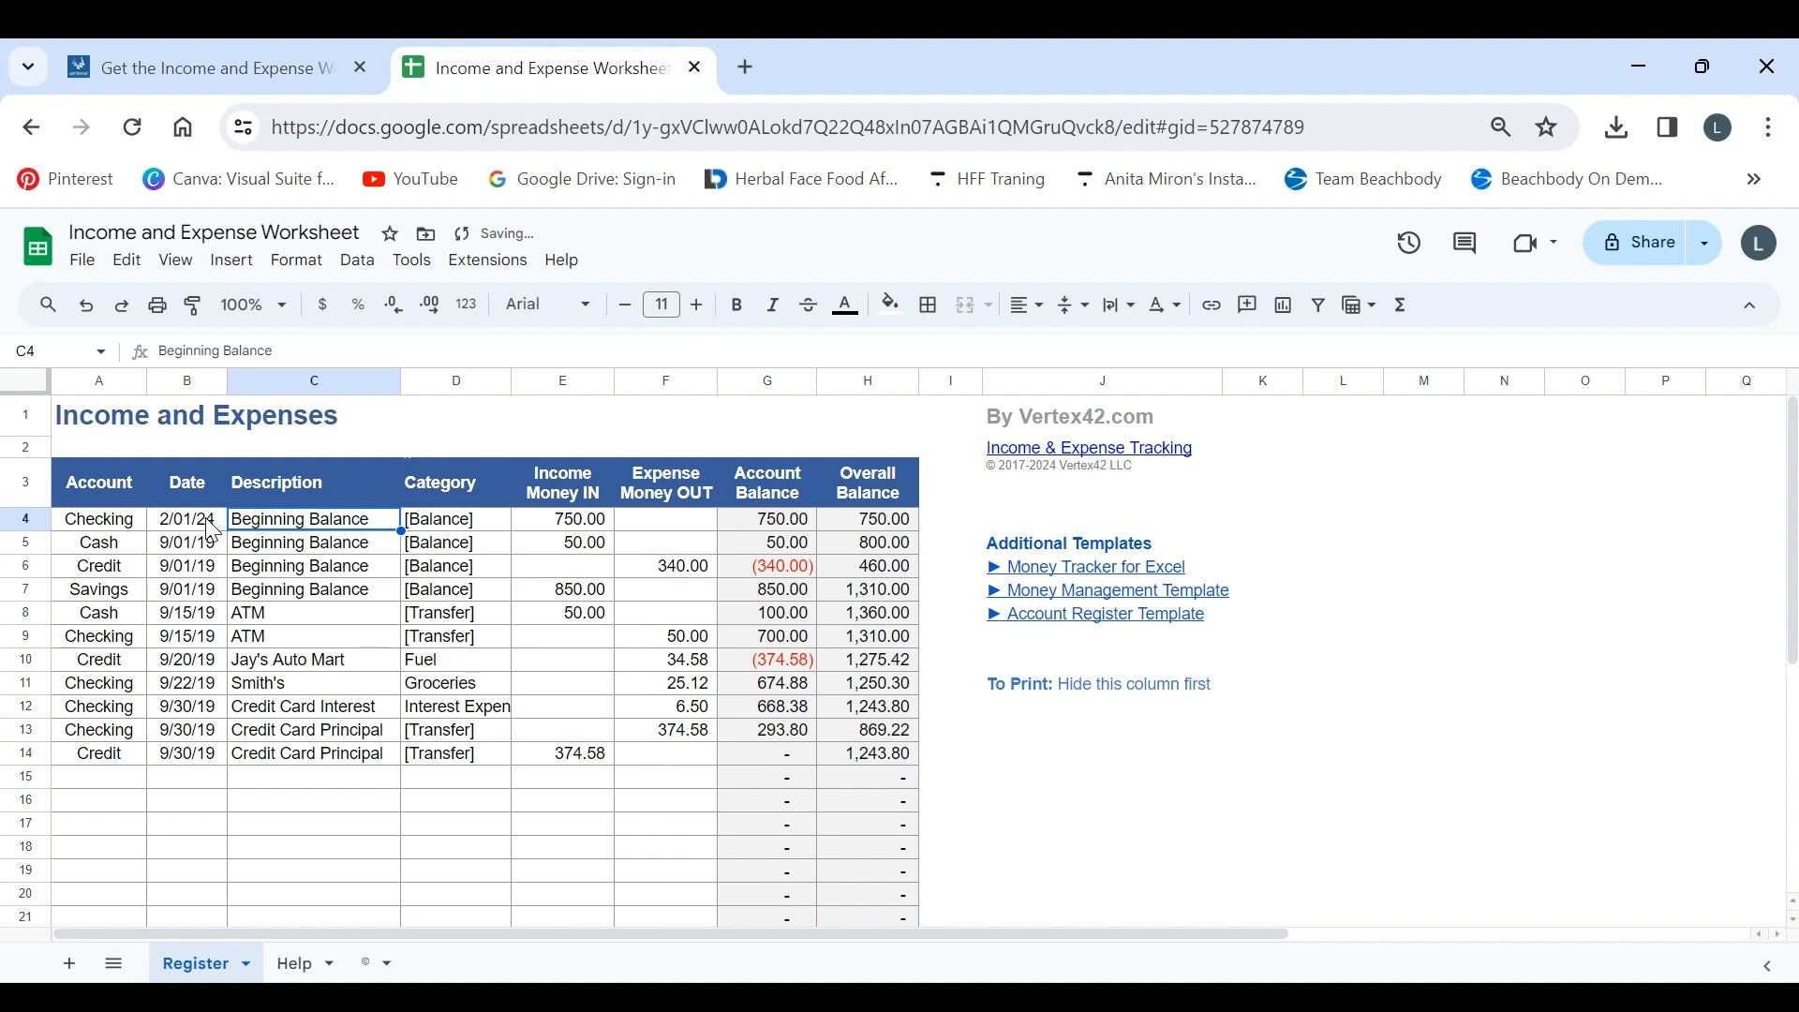
Step: Change the row 4 entry's description to "Eating Out" and set its Income Money IN amount to 400
key("Tab")
key("Tab")
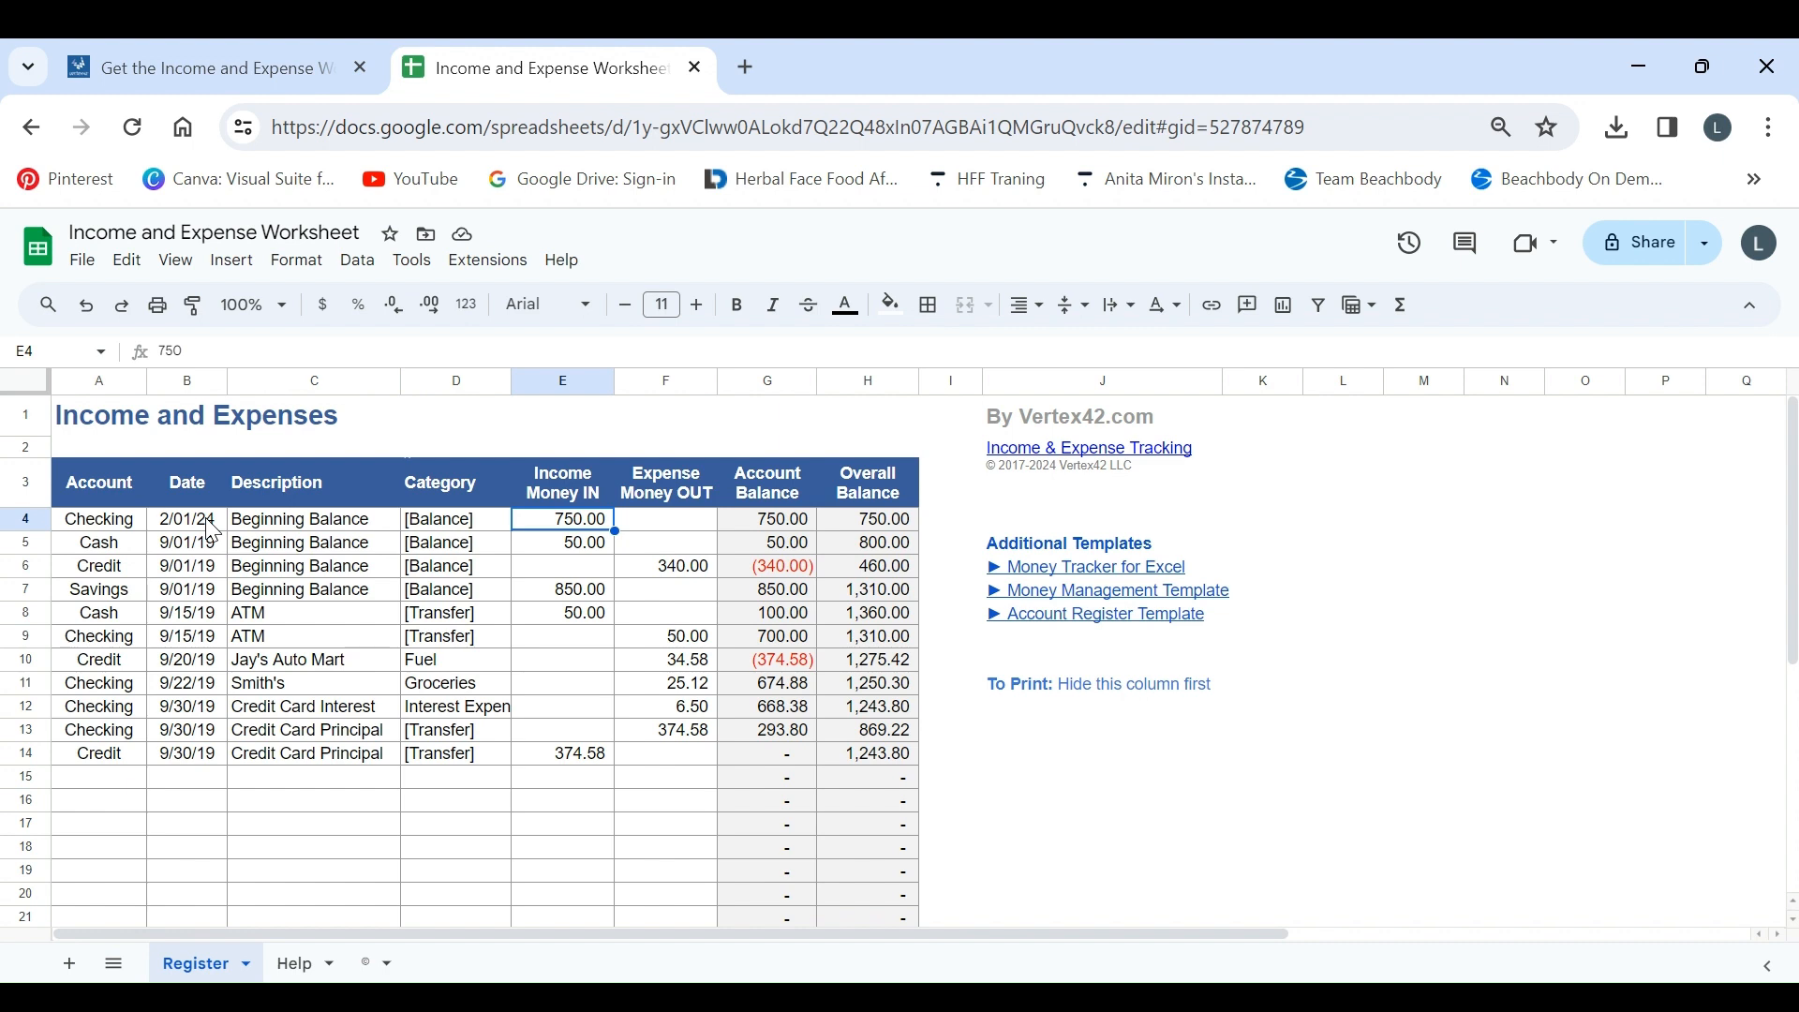
key("Left")
key("Left")
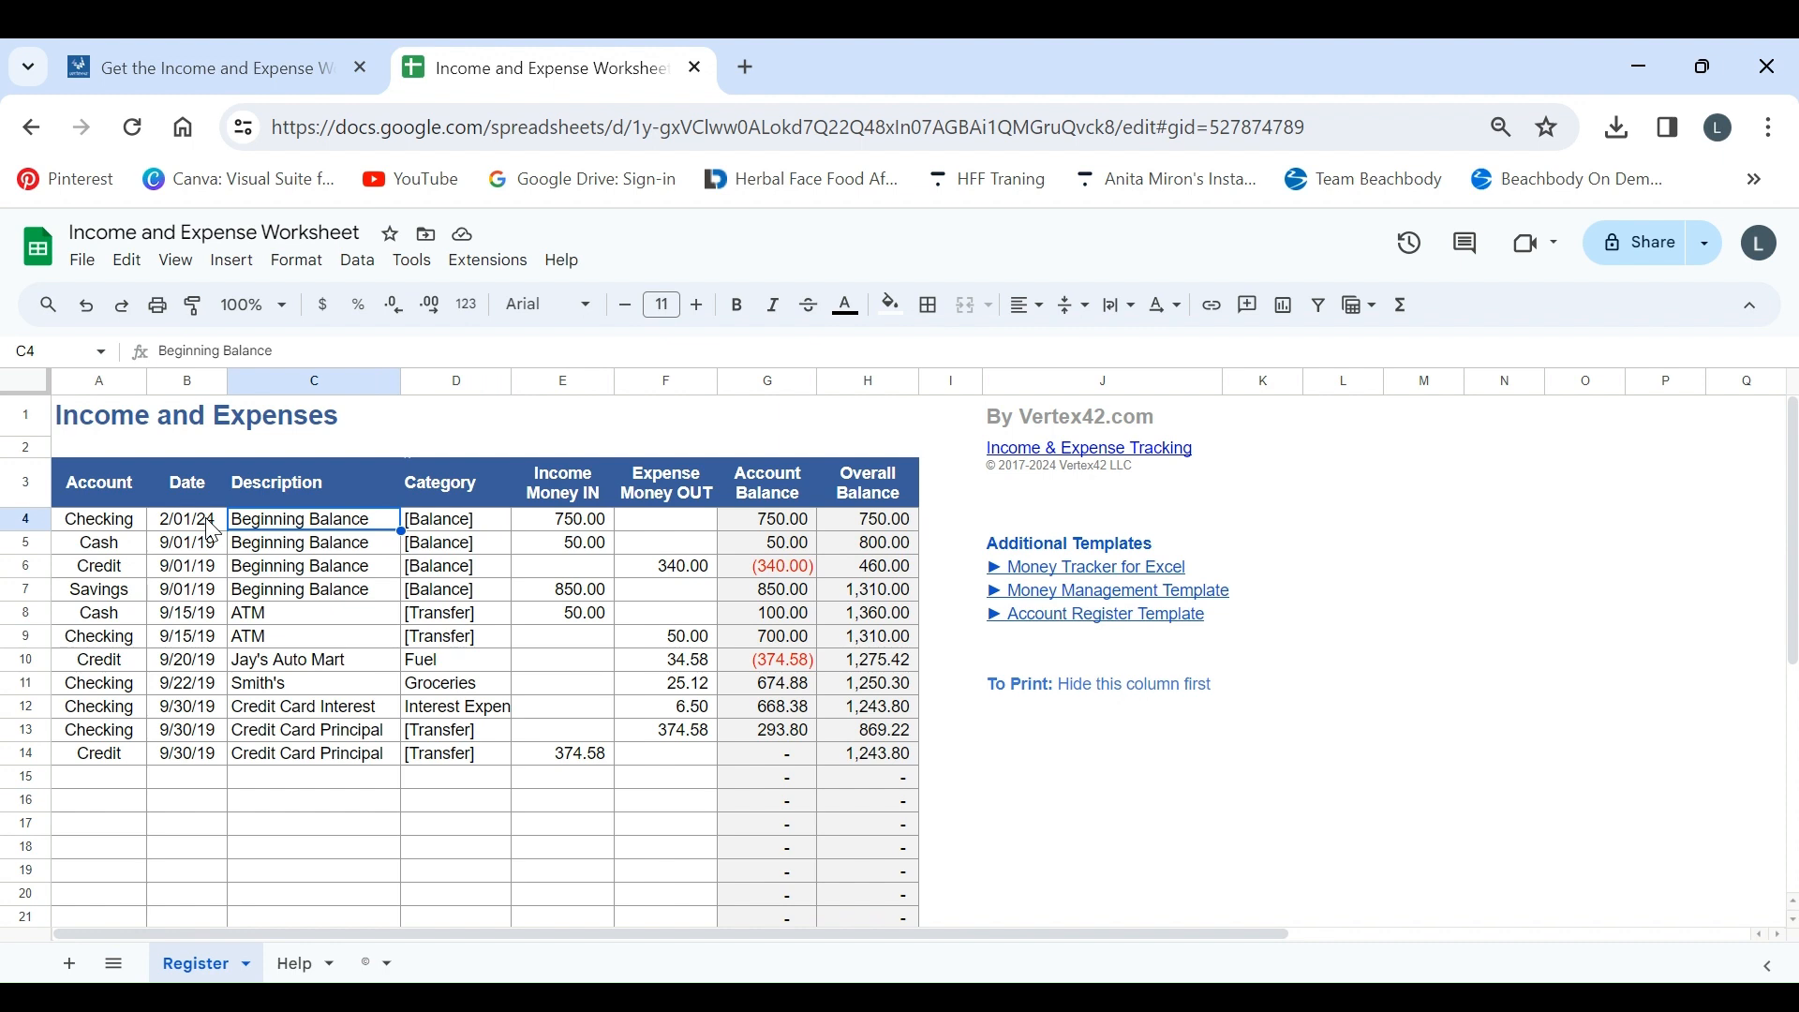
type("Eating Out")
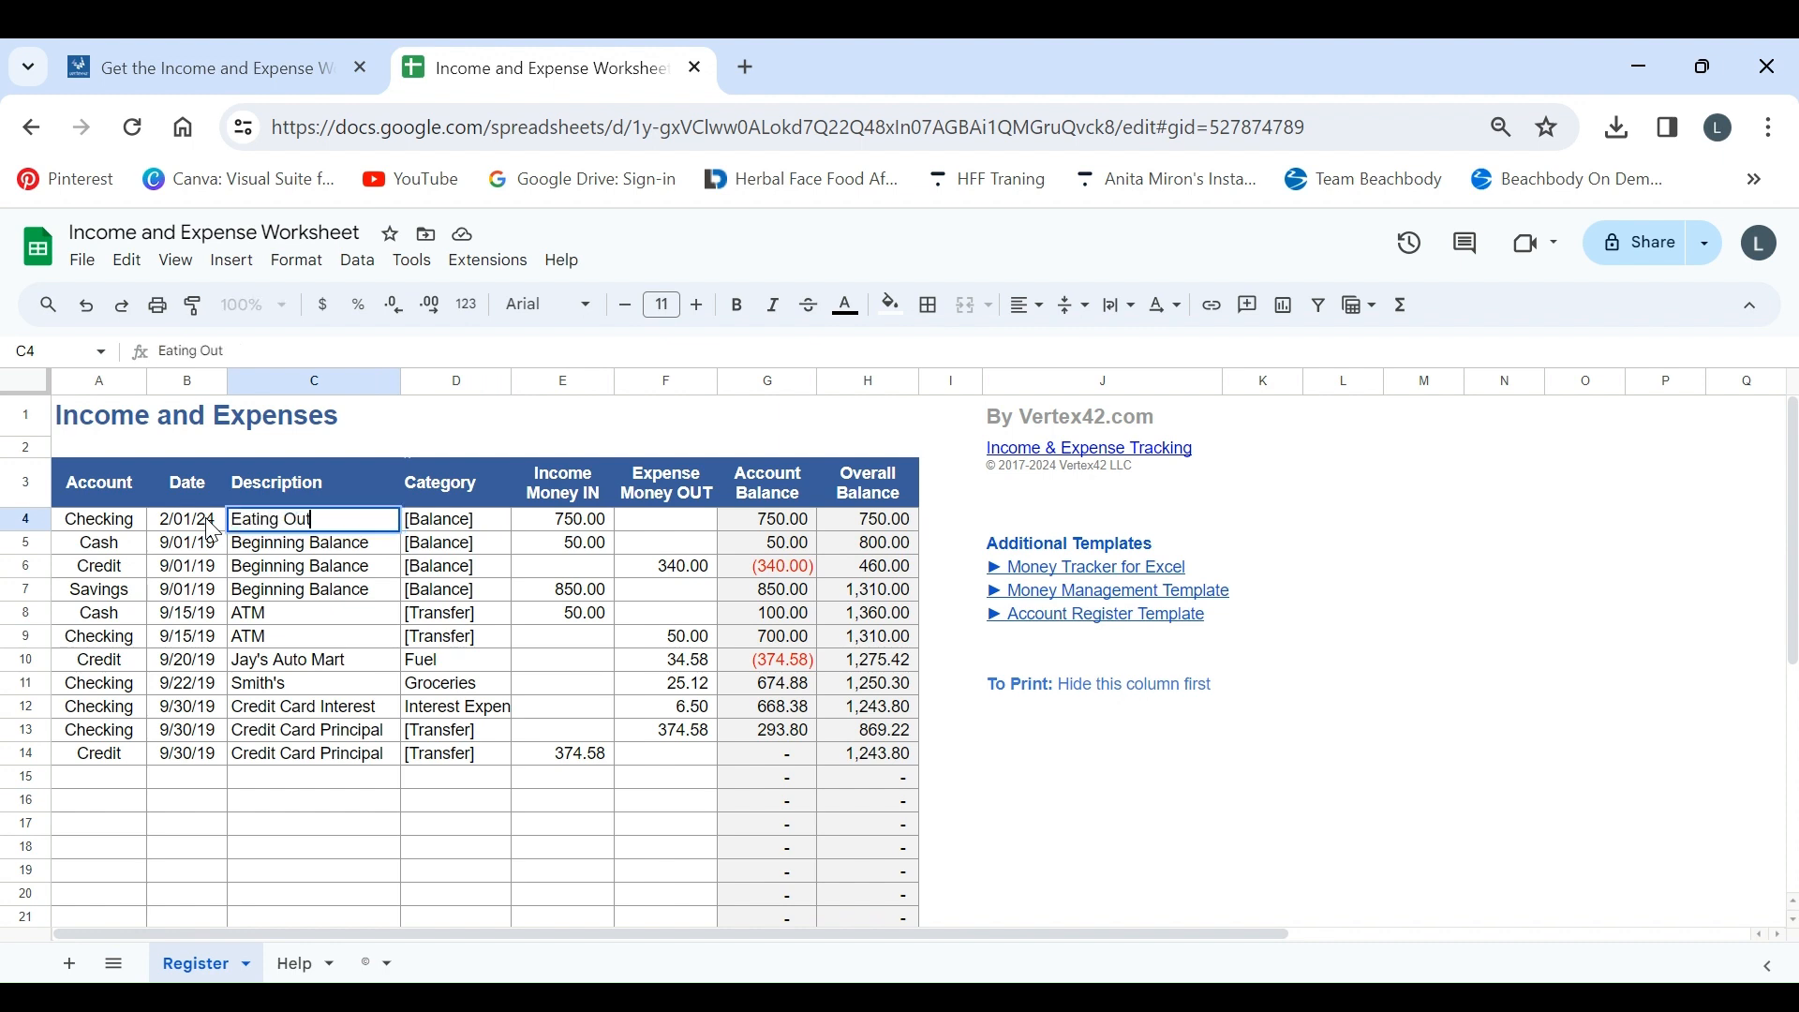
key("Tab")
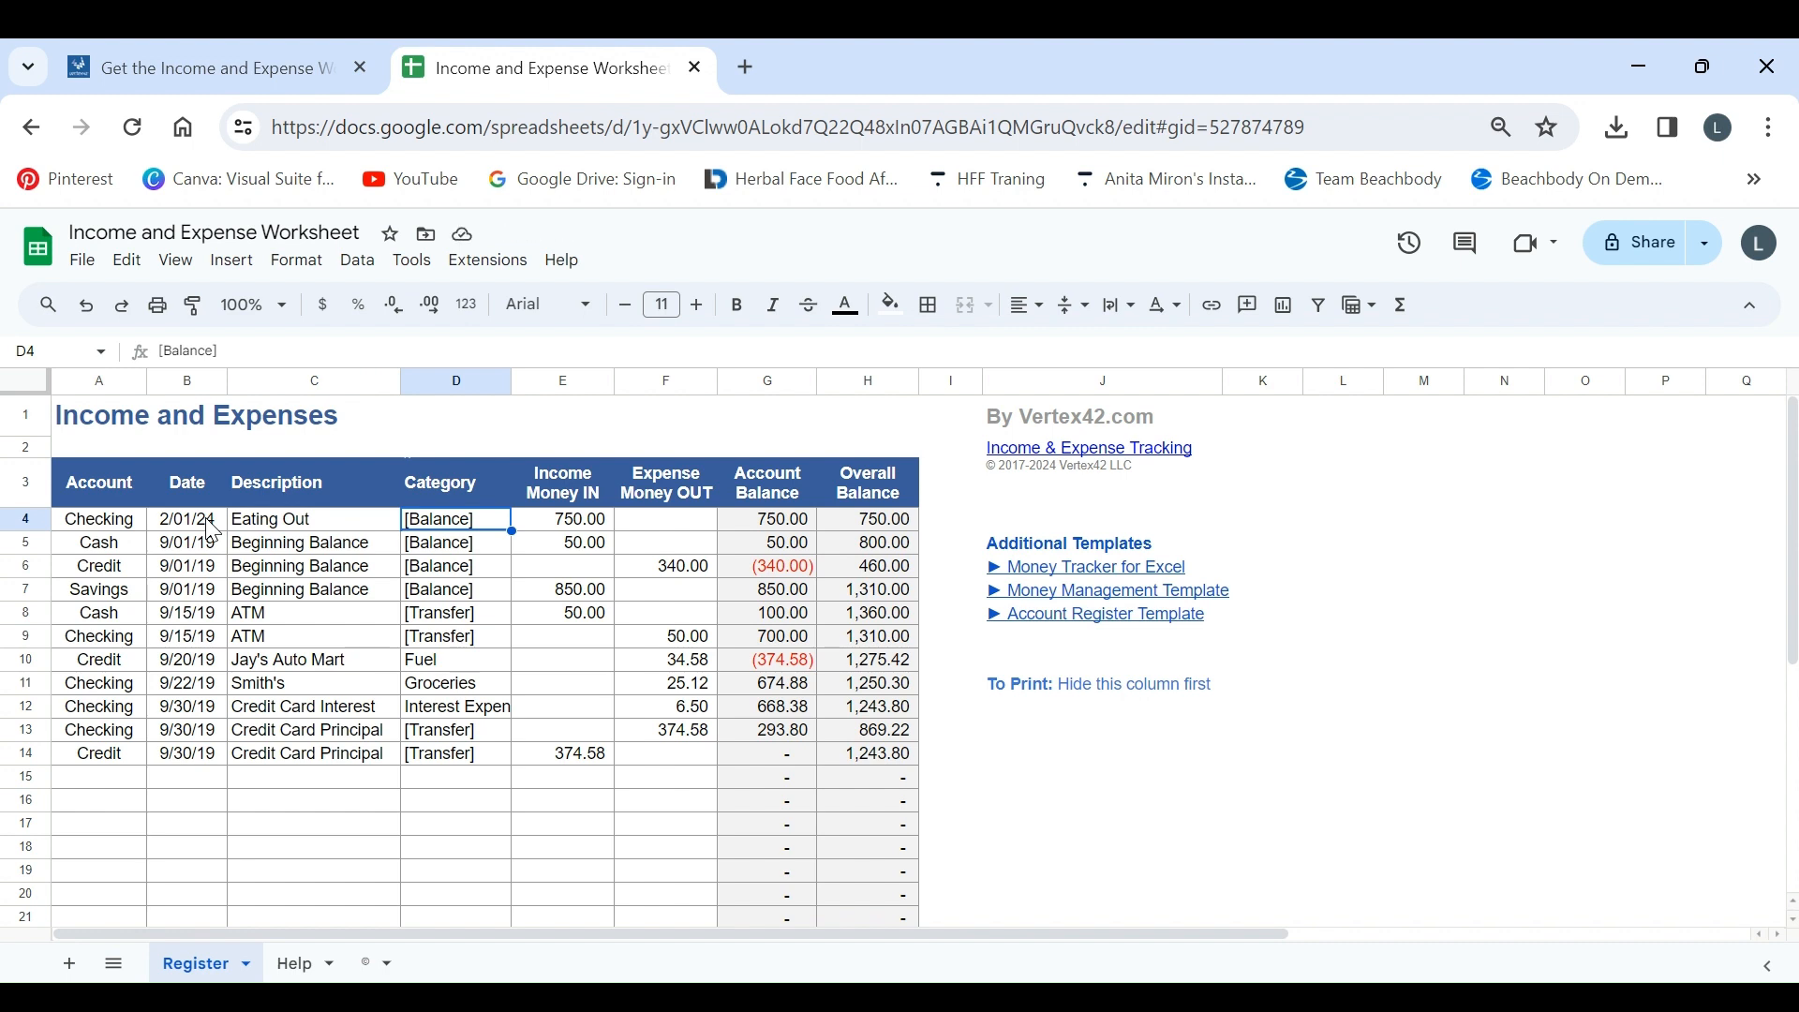
key("Tab")
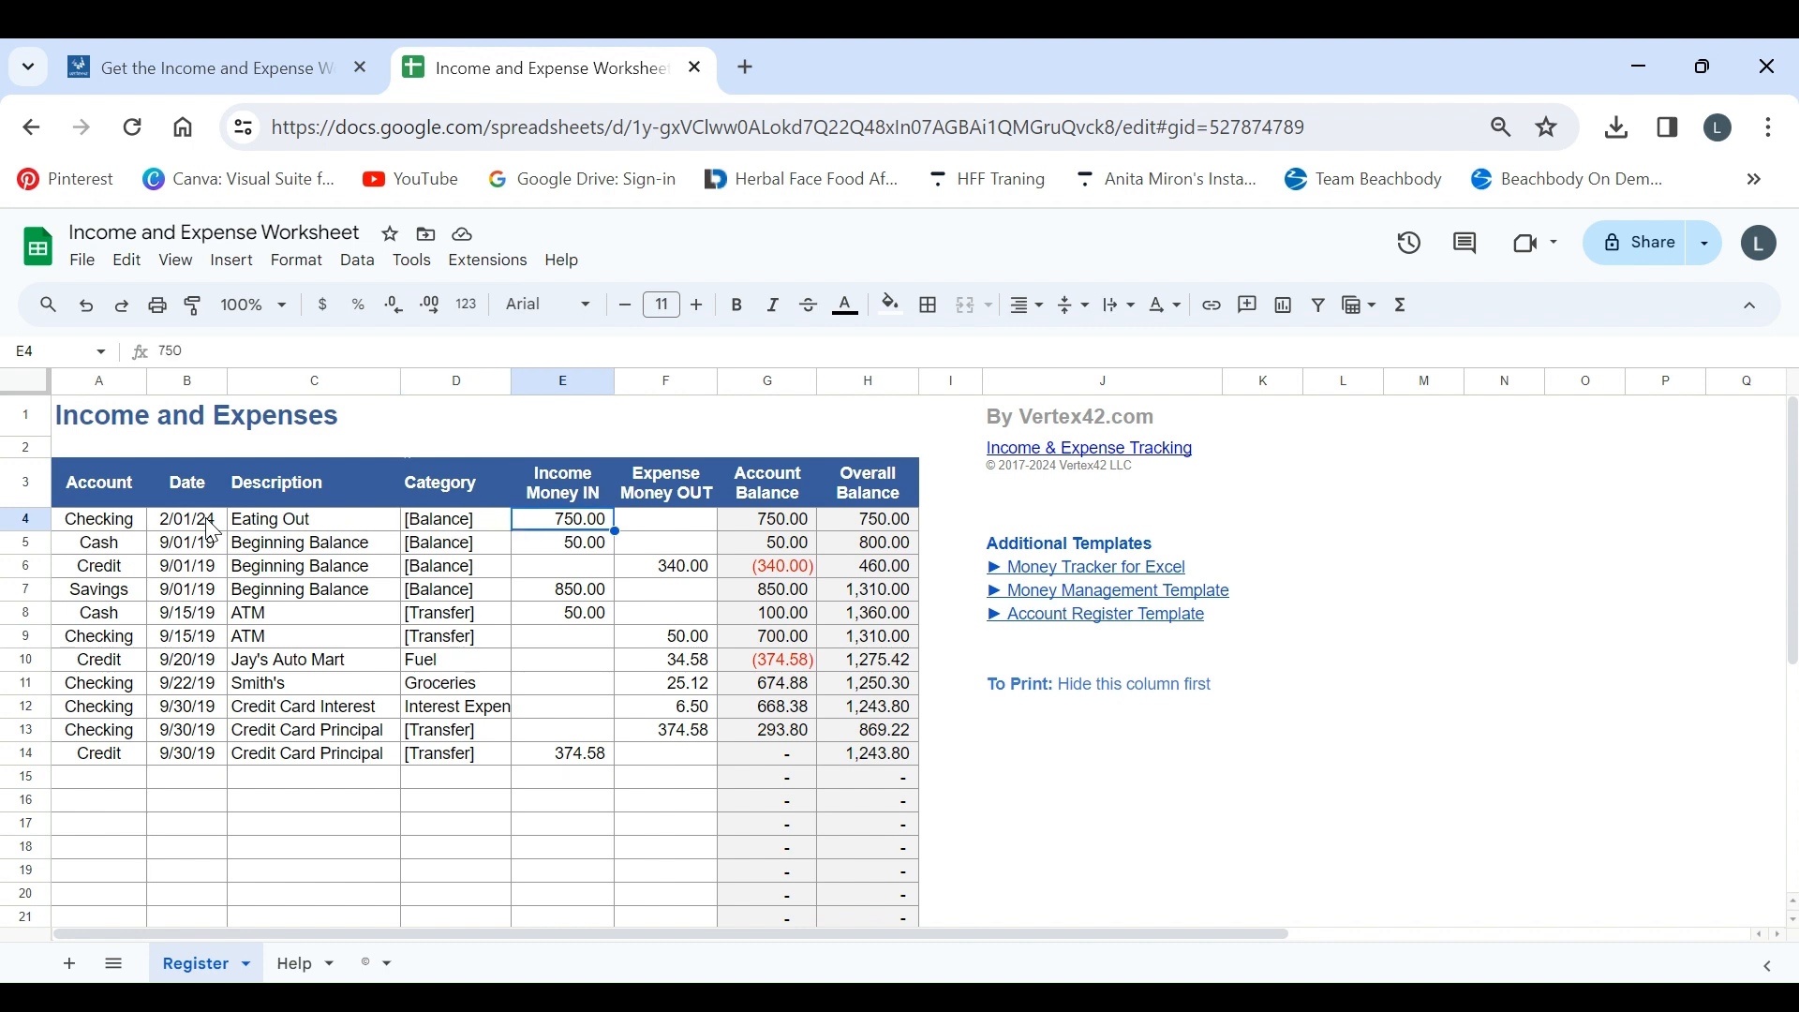
type("400")
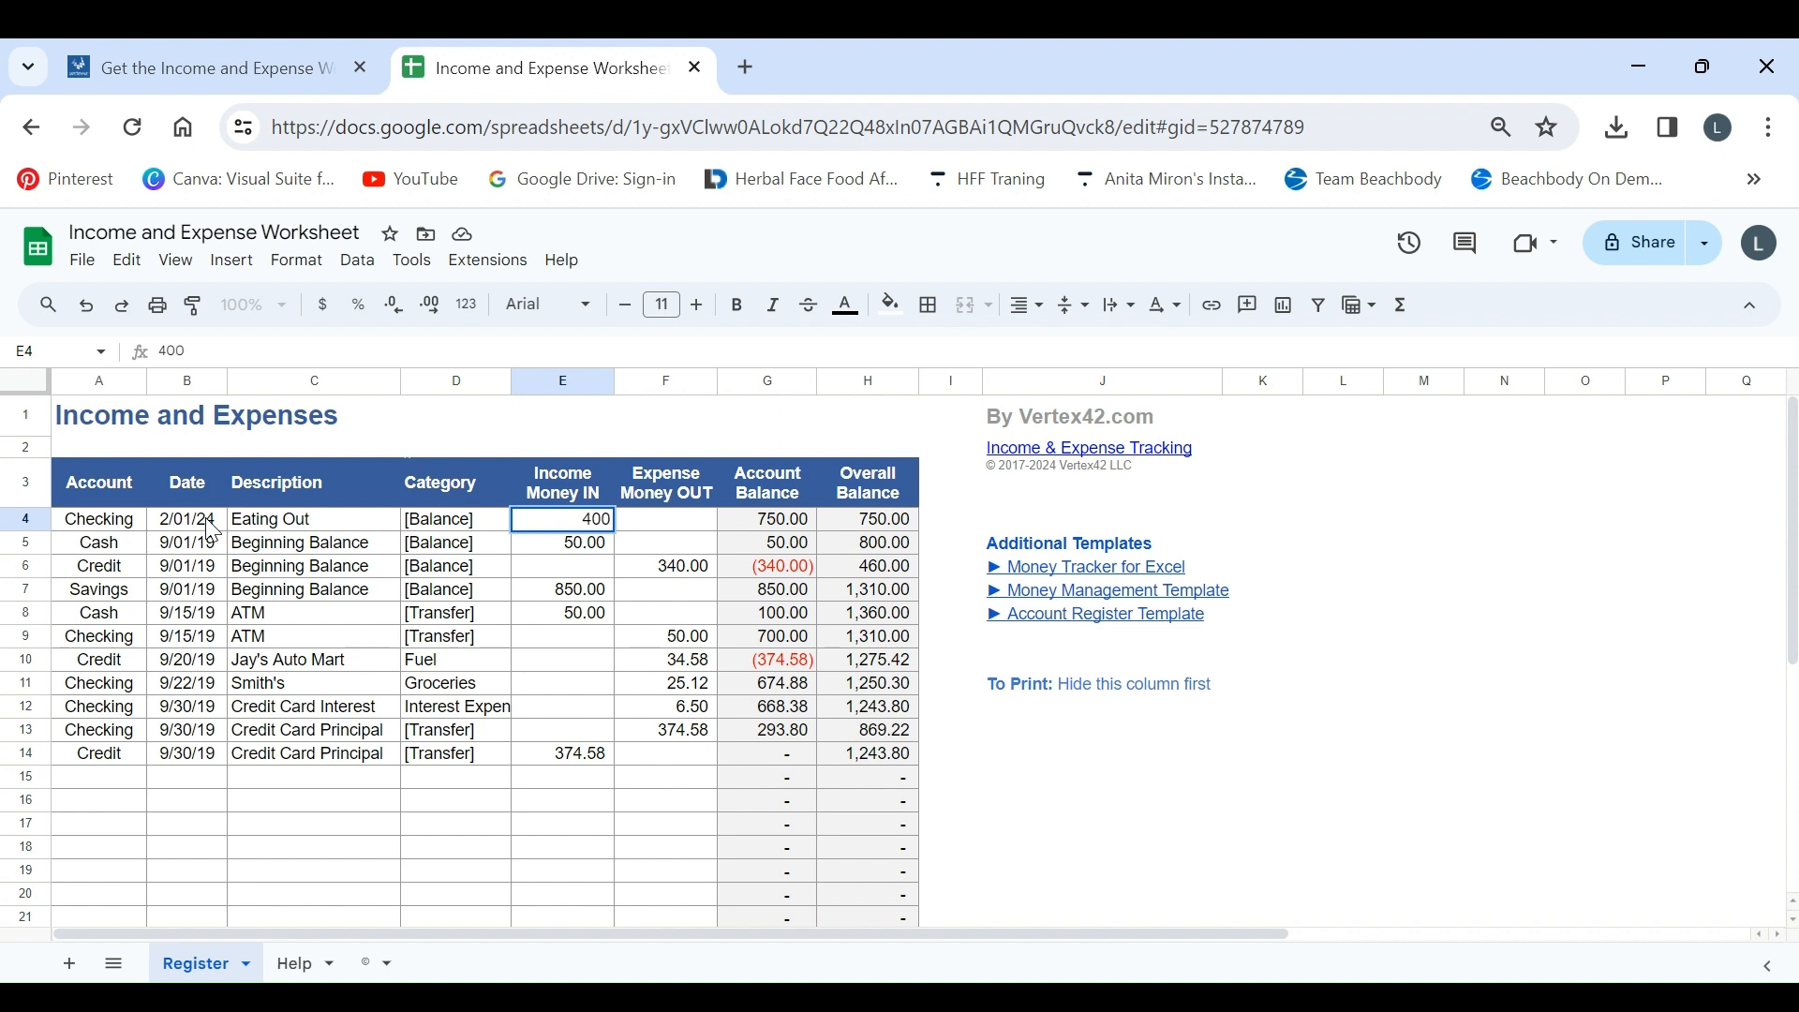
key("Tab")
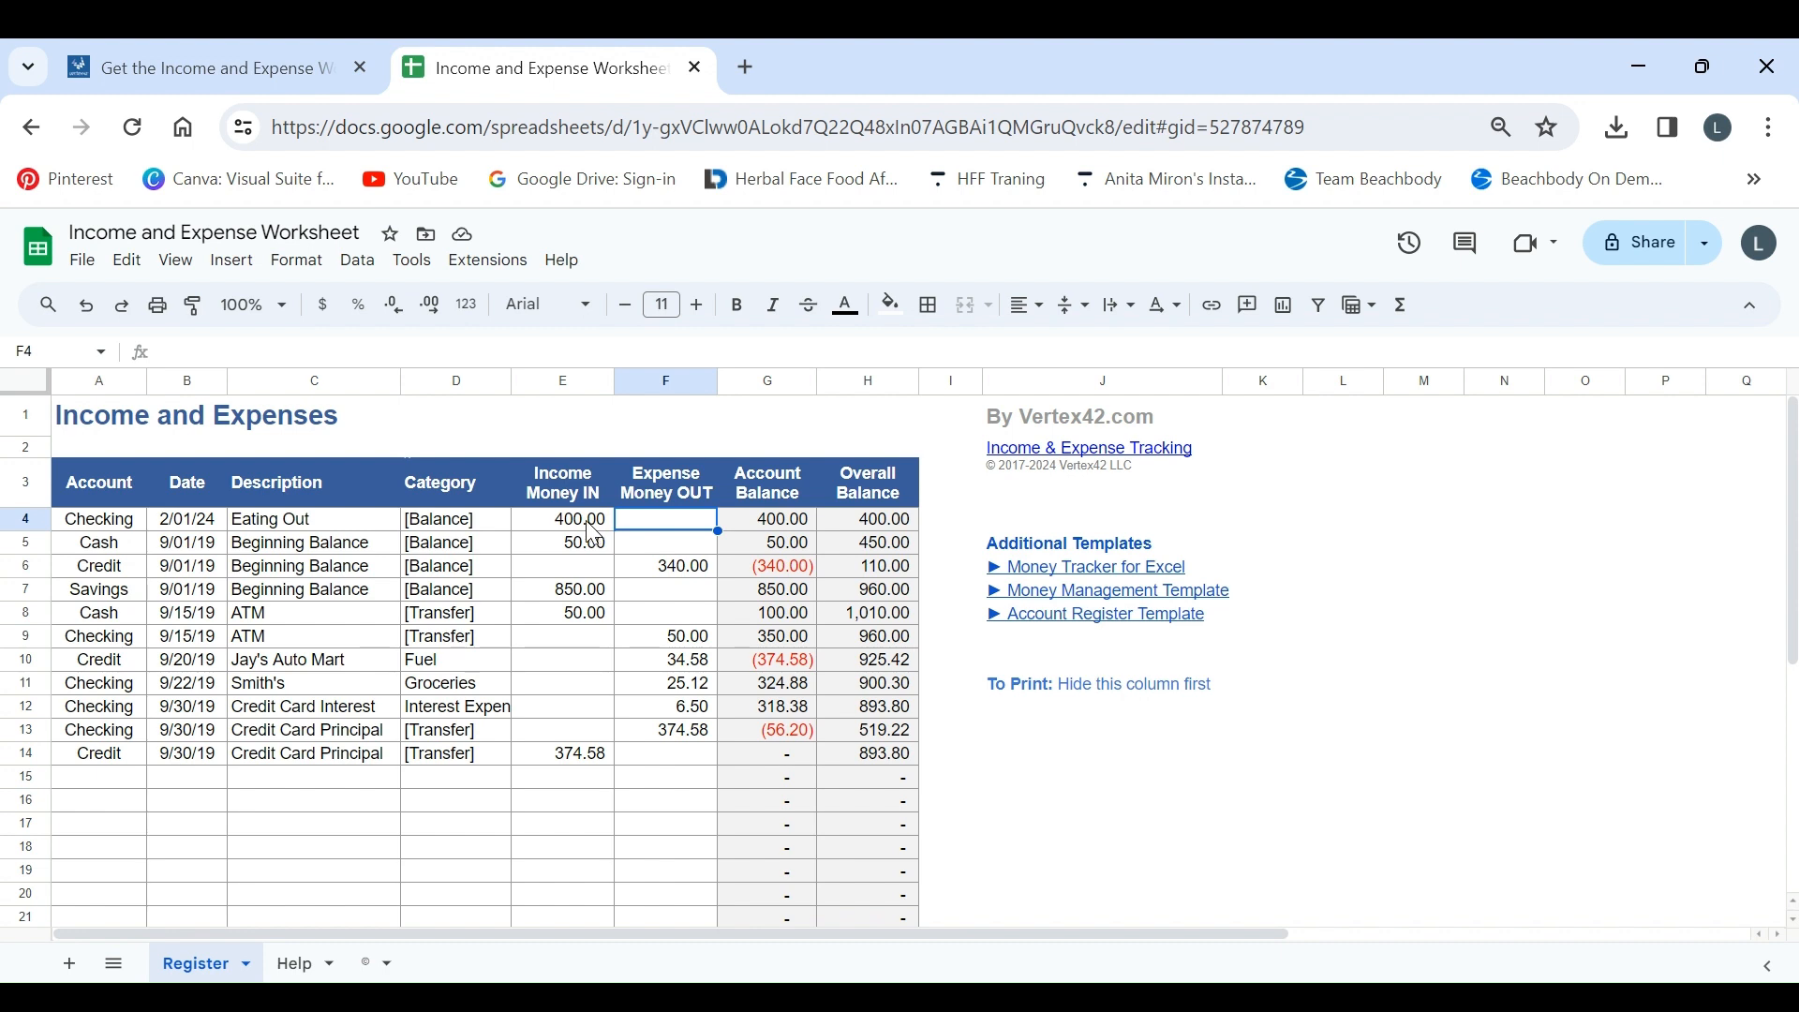
Step: Clear the sample account names below the first entry, in cells A5 through A14
left_click(110, 549)
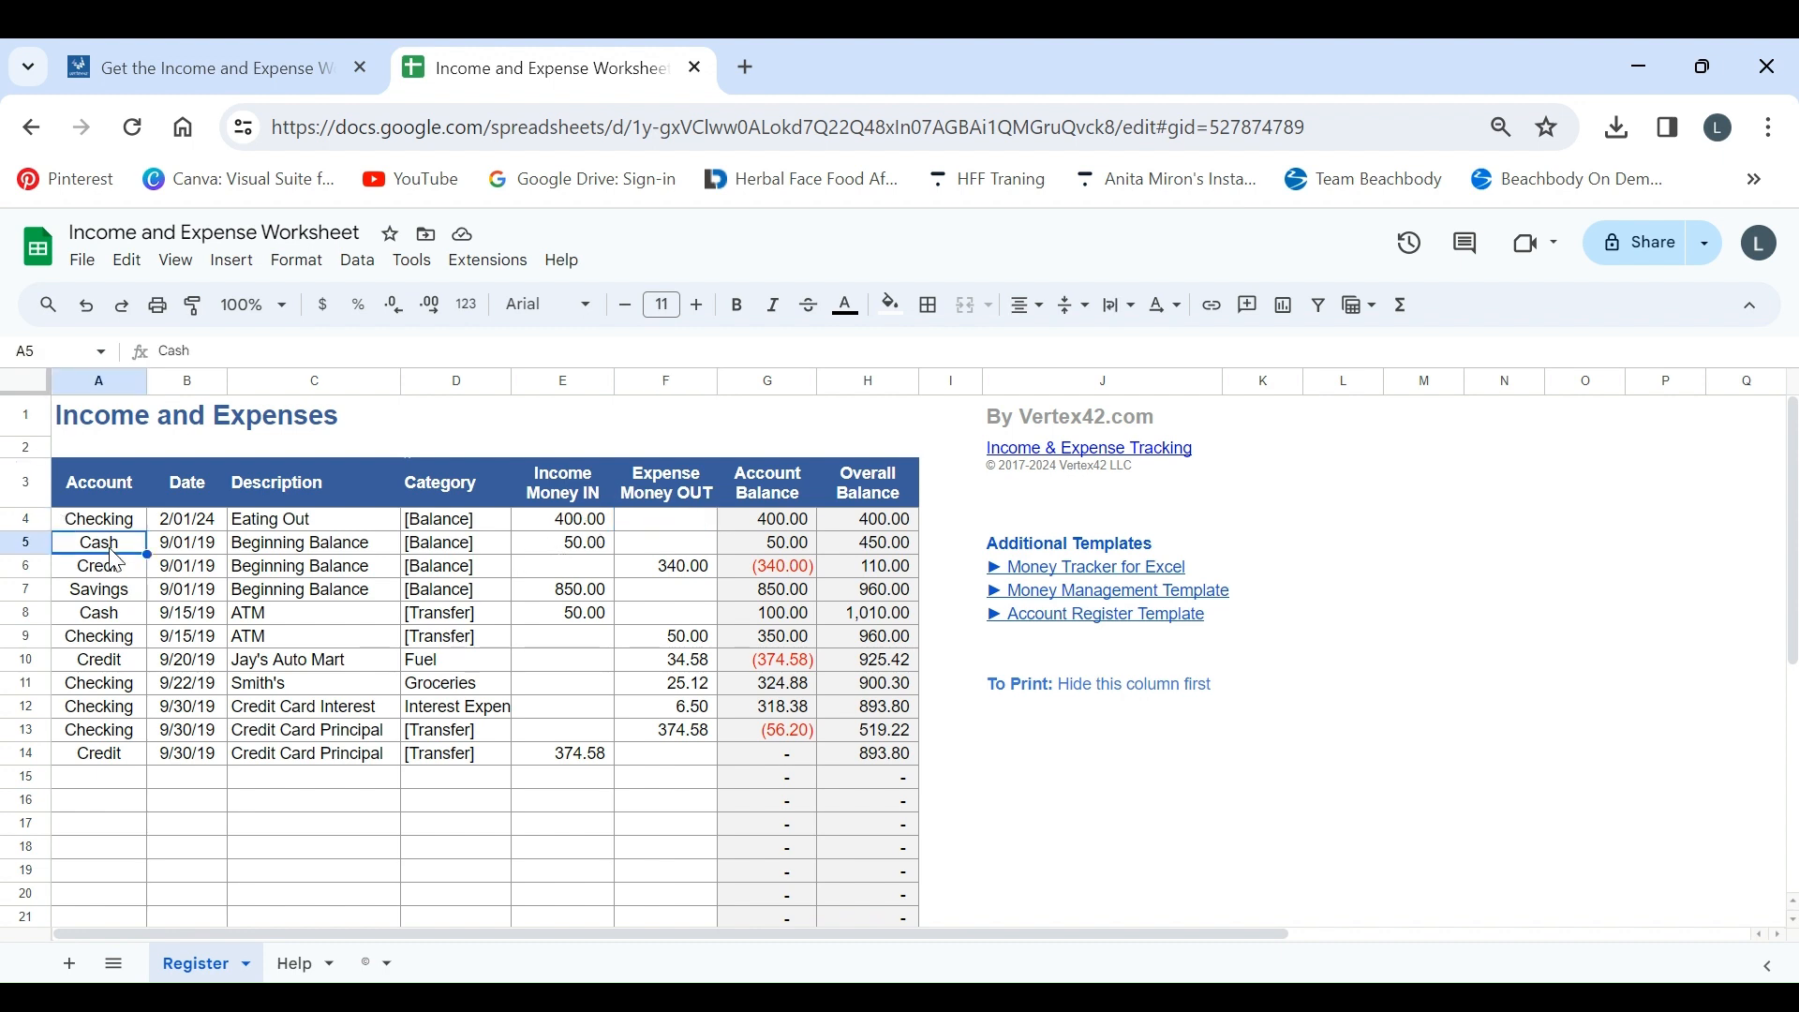
key("Delete")
key("Down")
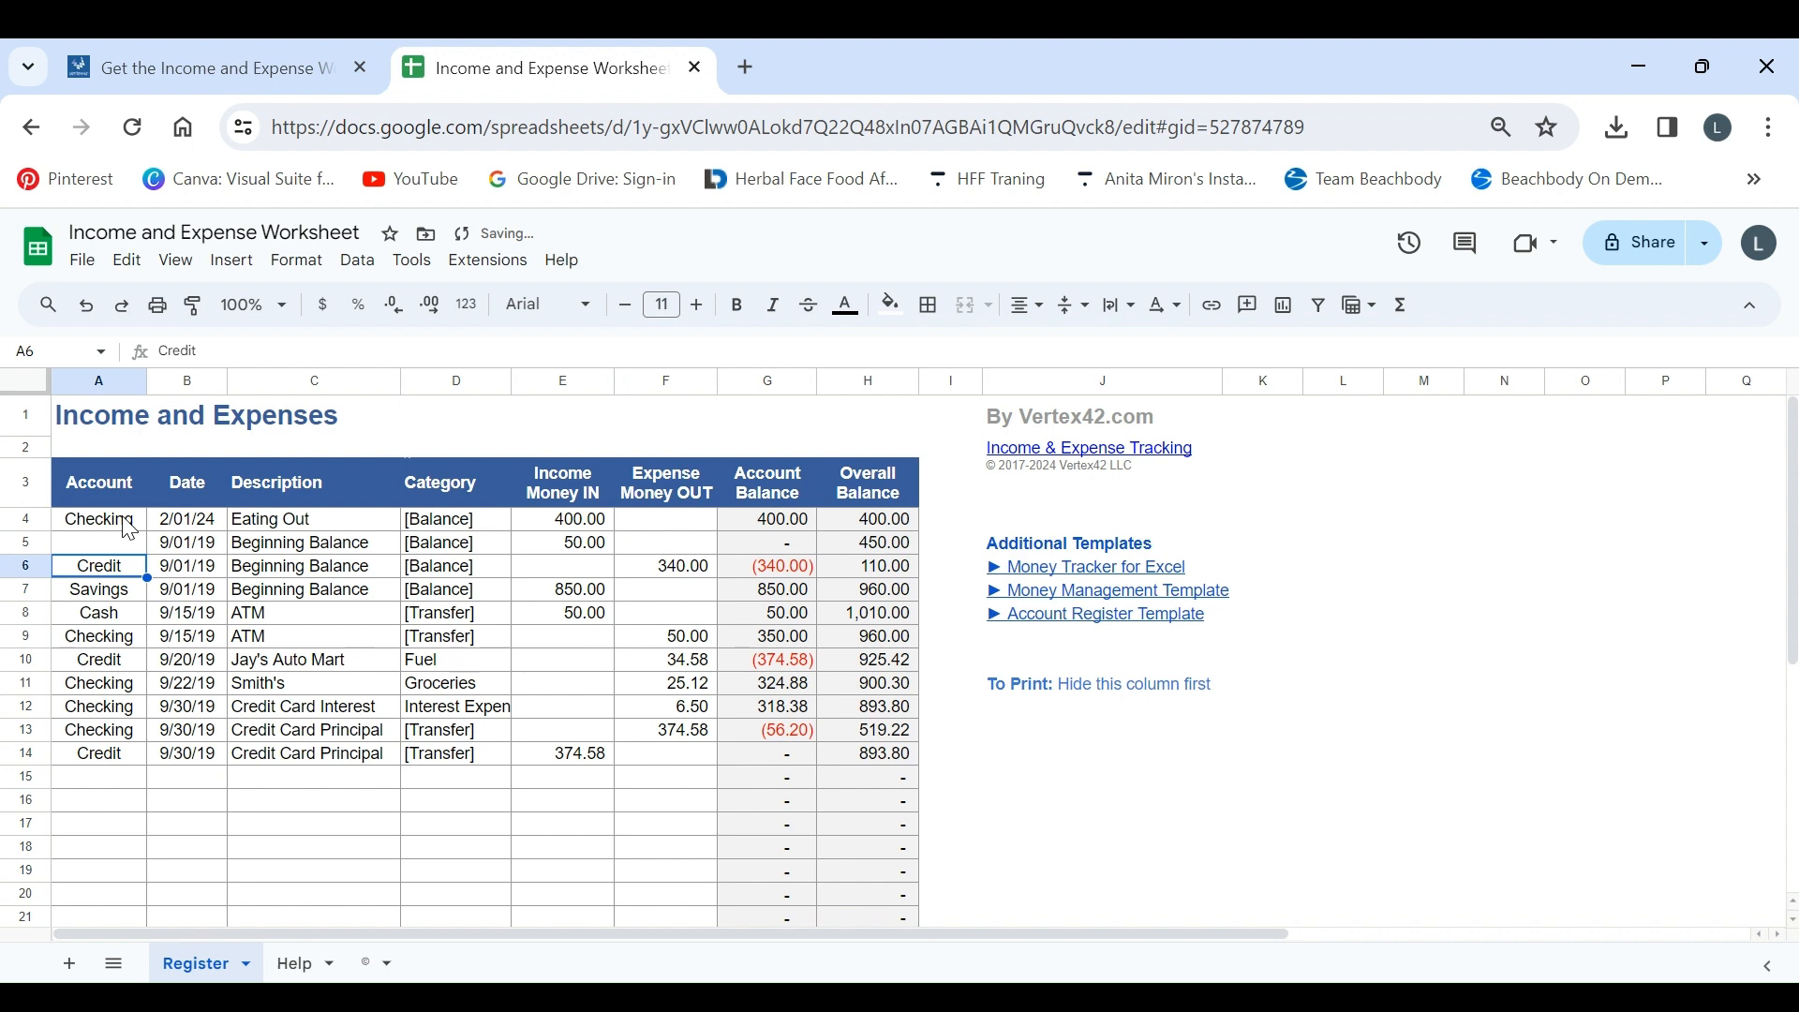
key("shift+Down")
key("shift+Down")
key("shift+Down")
key("shift+Down")
key("shift+Down")
key("shift+Down")
key("shift+Down")
key("shift+Down")
key("Delete")
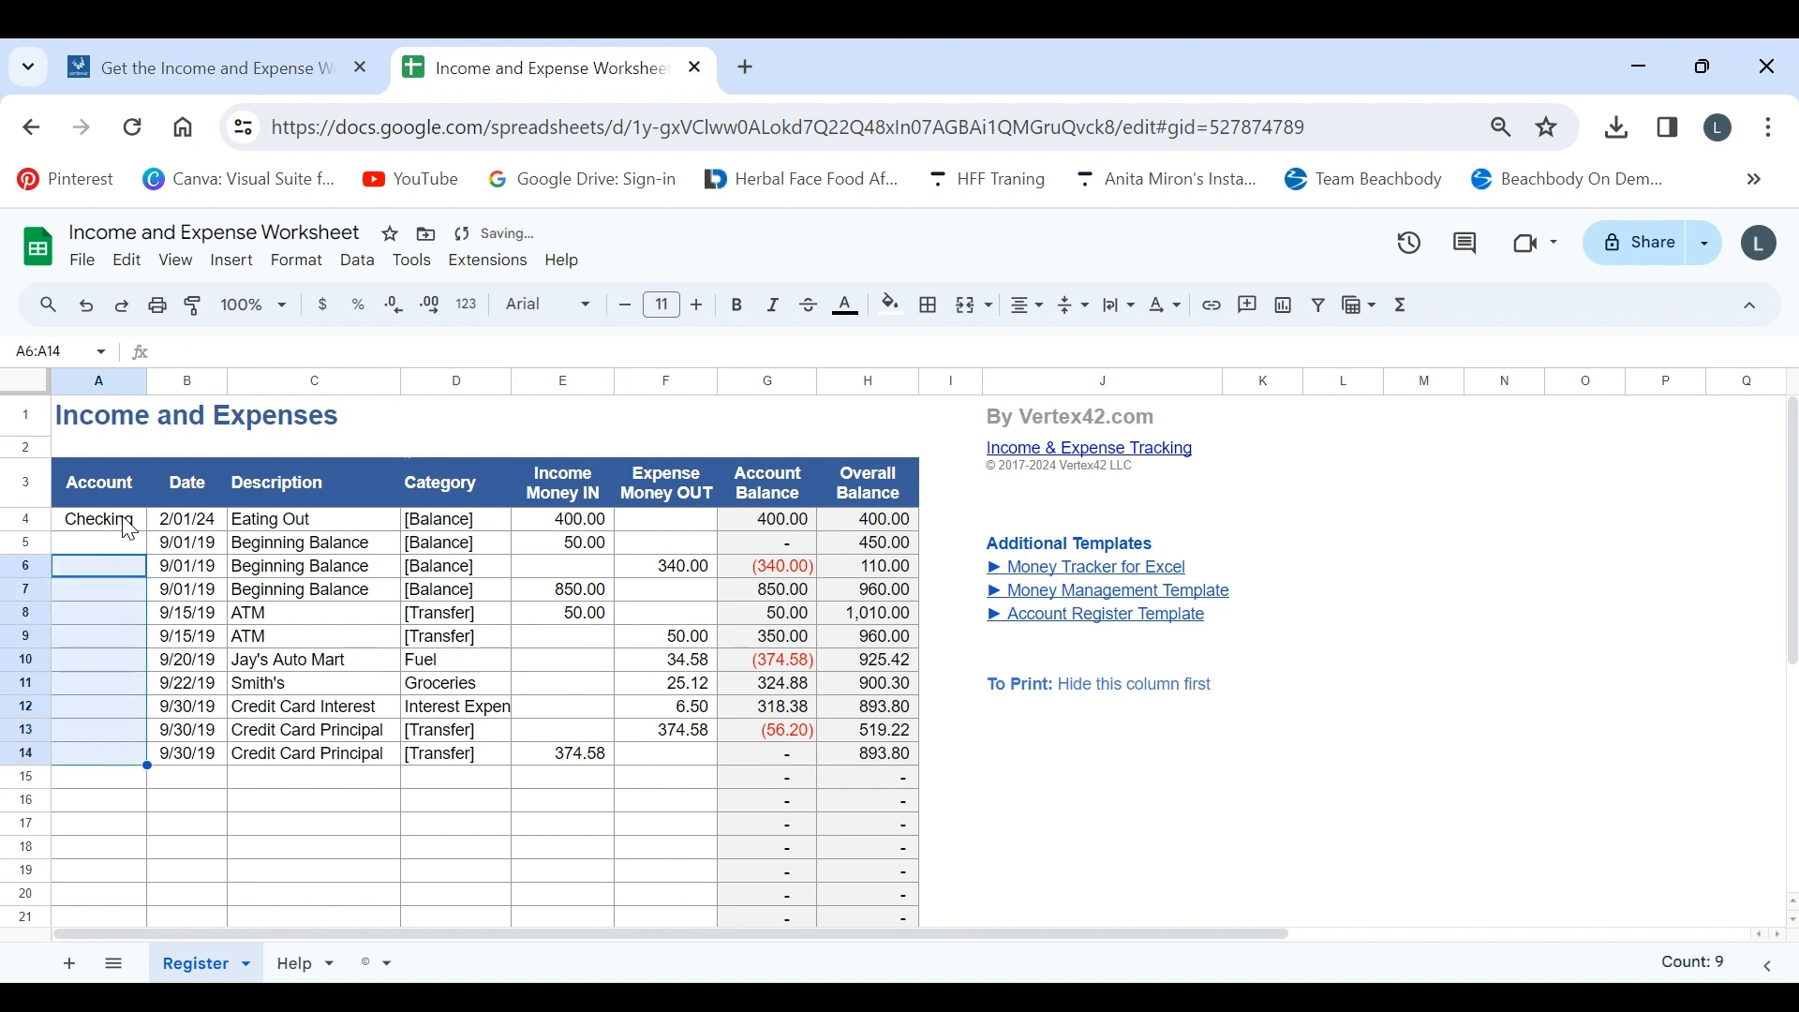
Step: Set the row 5 entry's date to 2/02/24 and its description to "Starbucks"
left_click(193, 527)
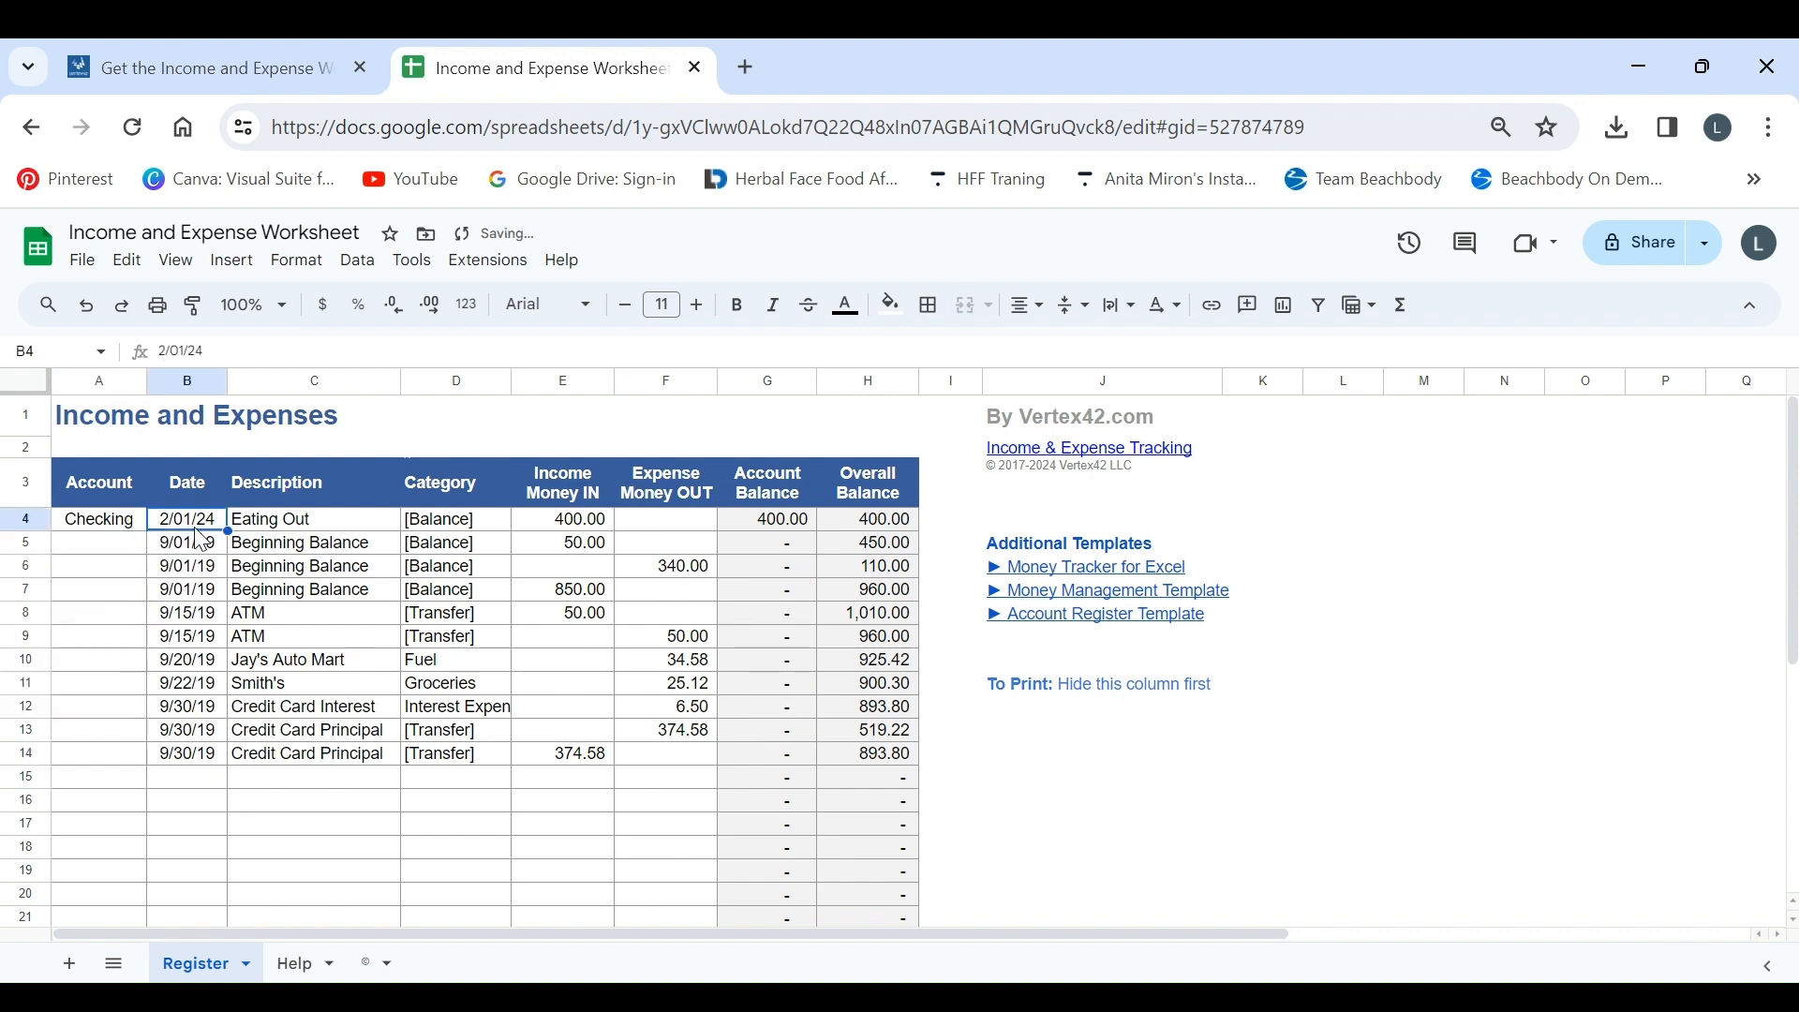
left_click(199, 541)
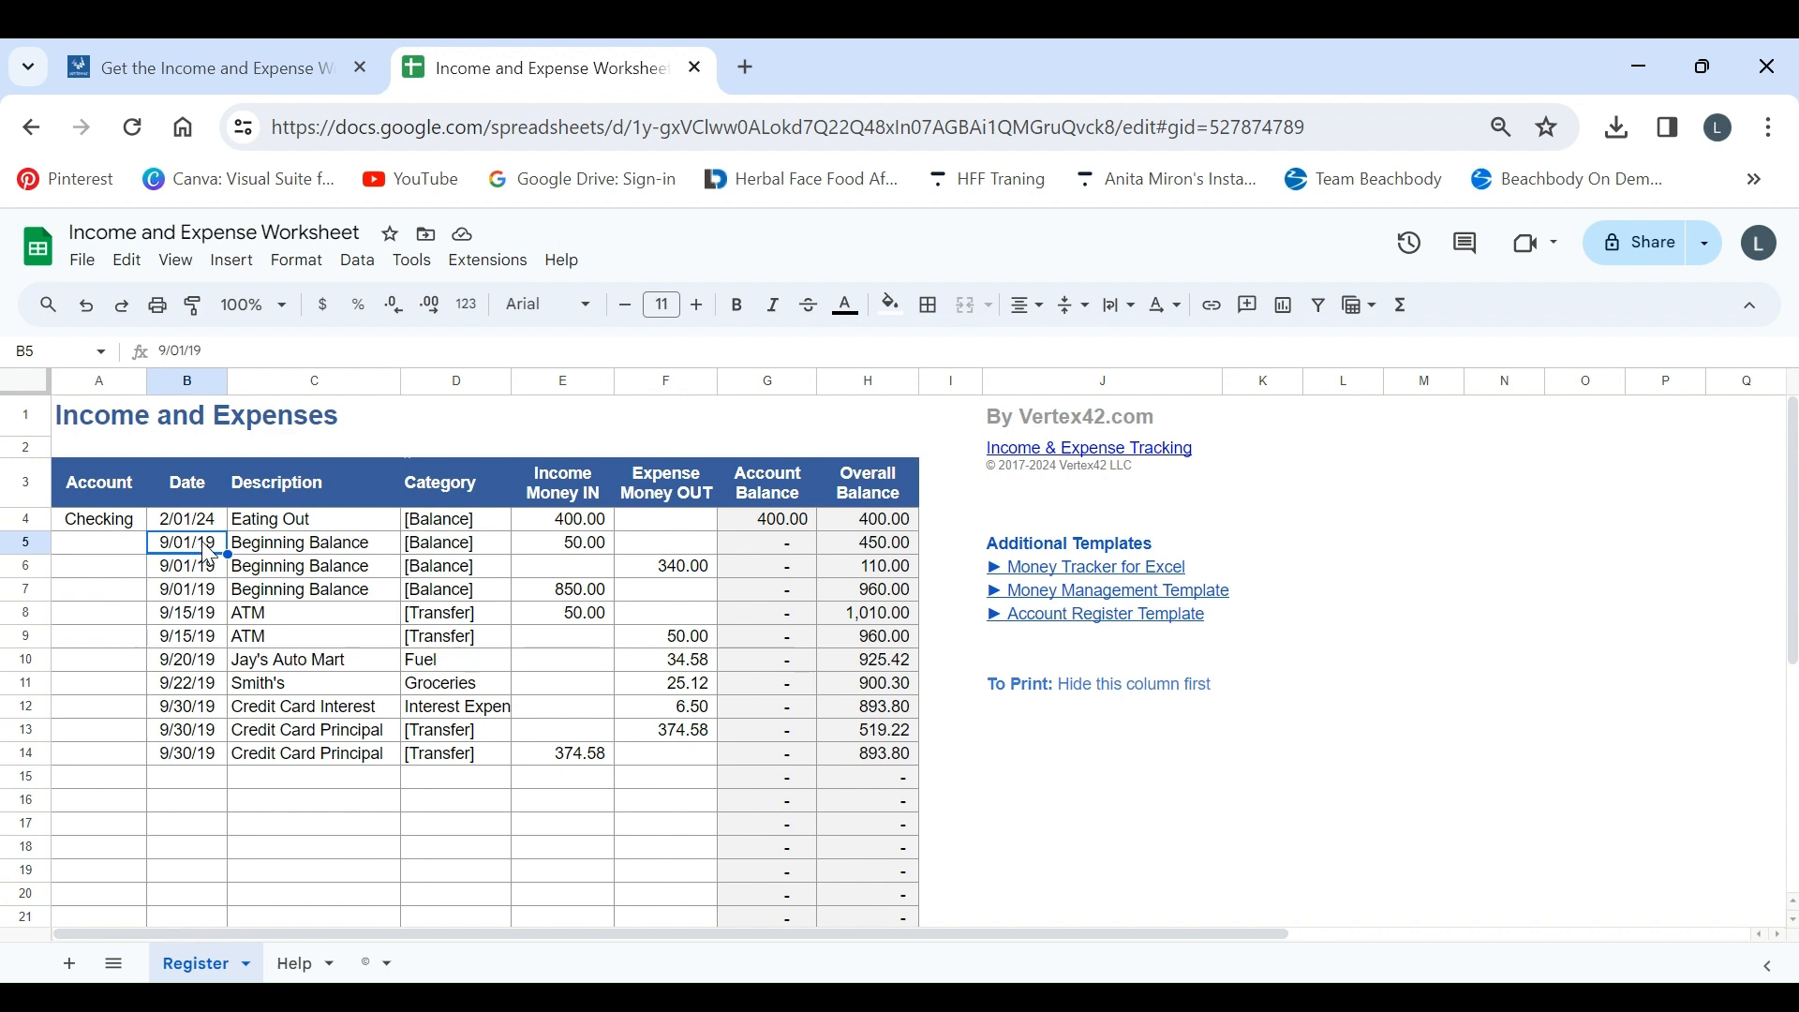
type("2/2/2023")
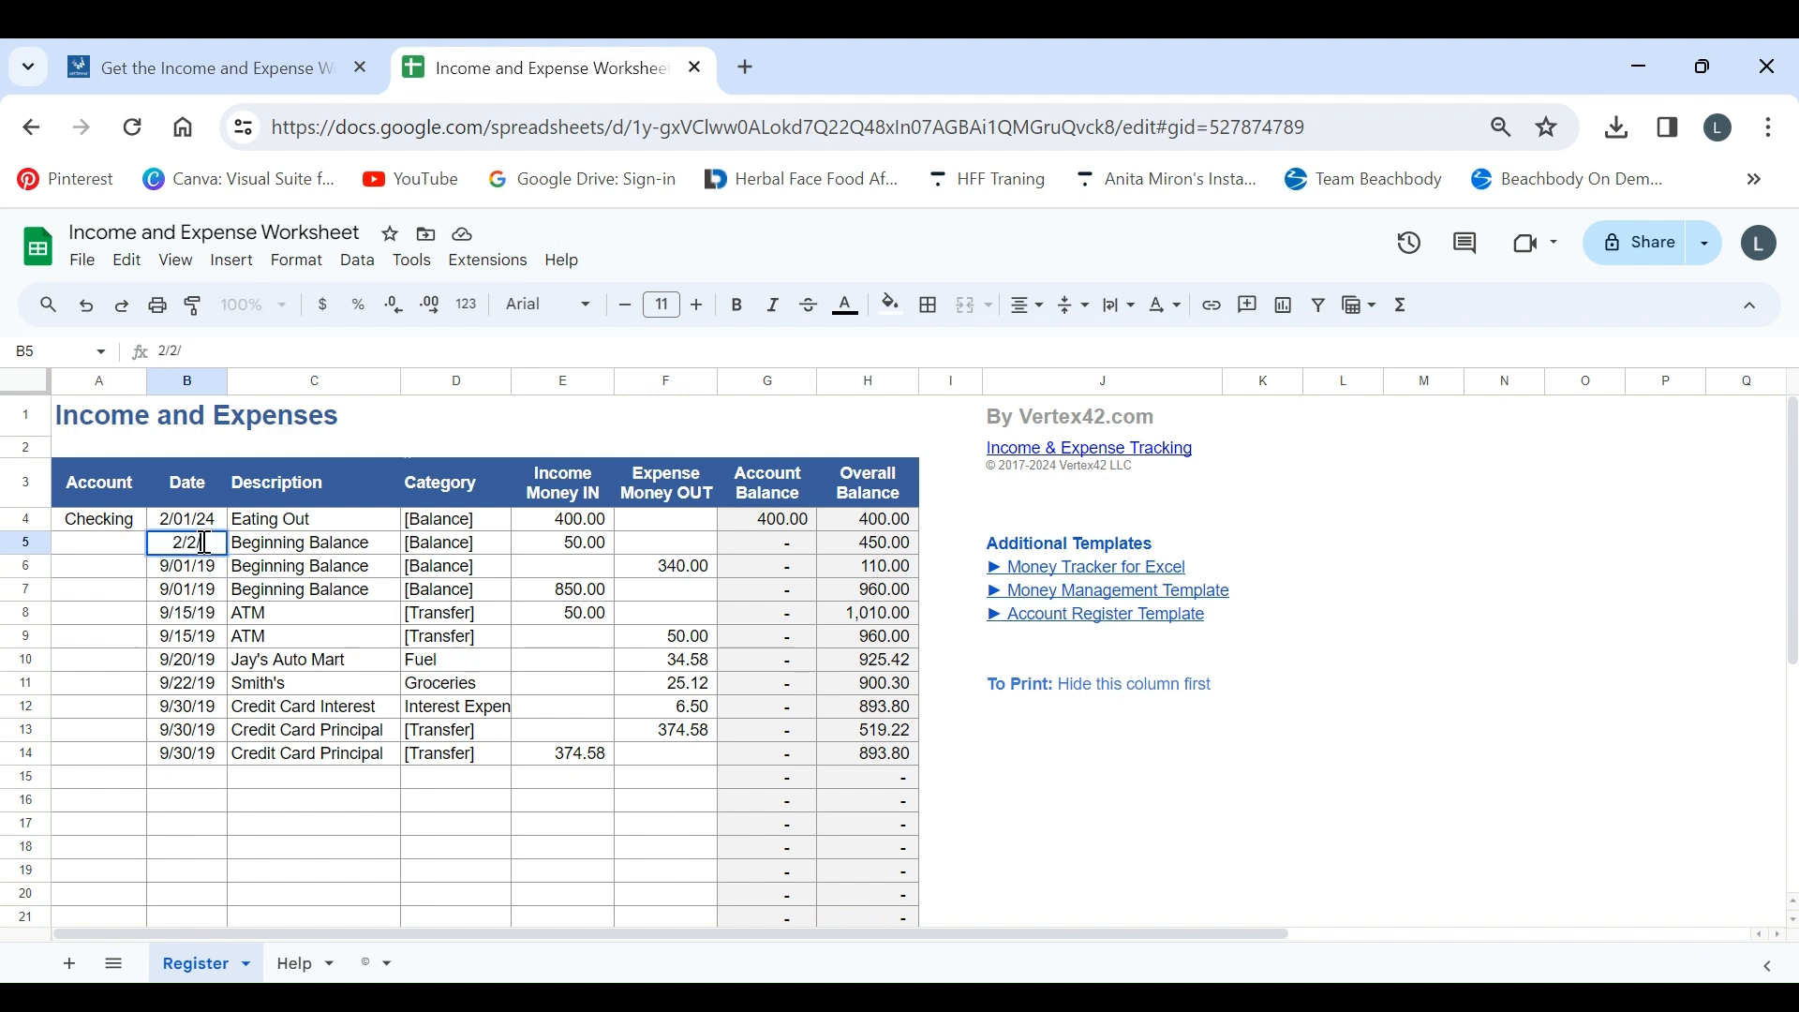
key("Tab")
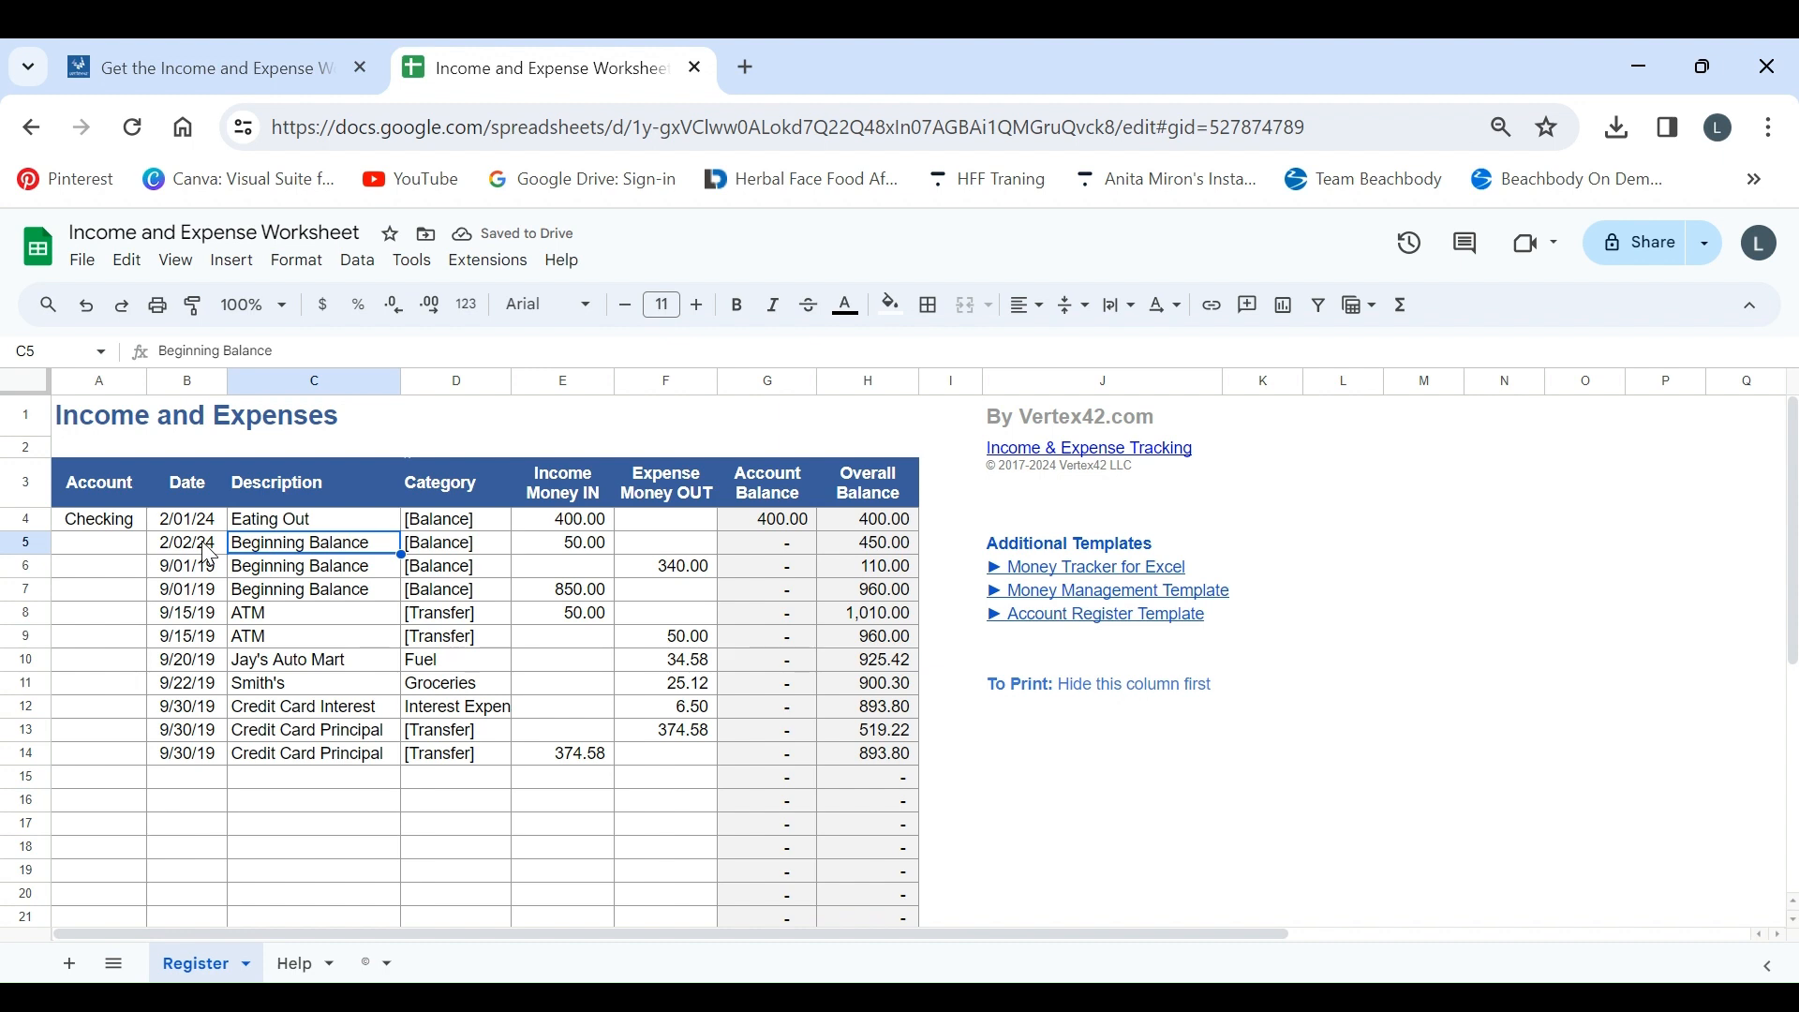
type("Starbu")
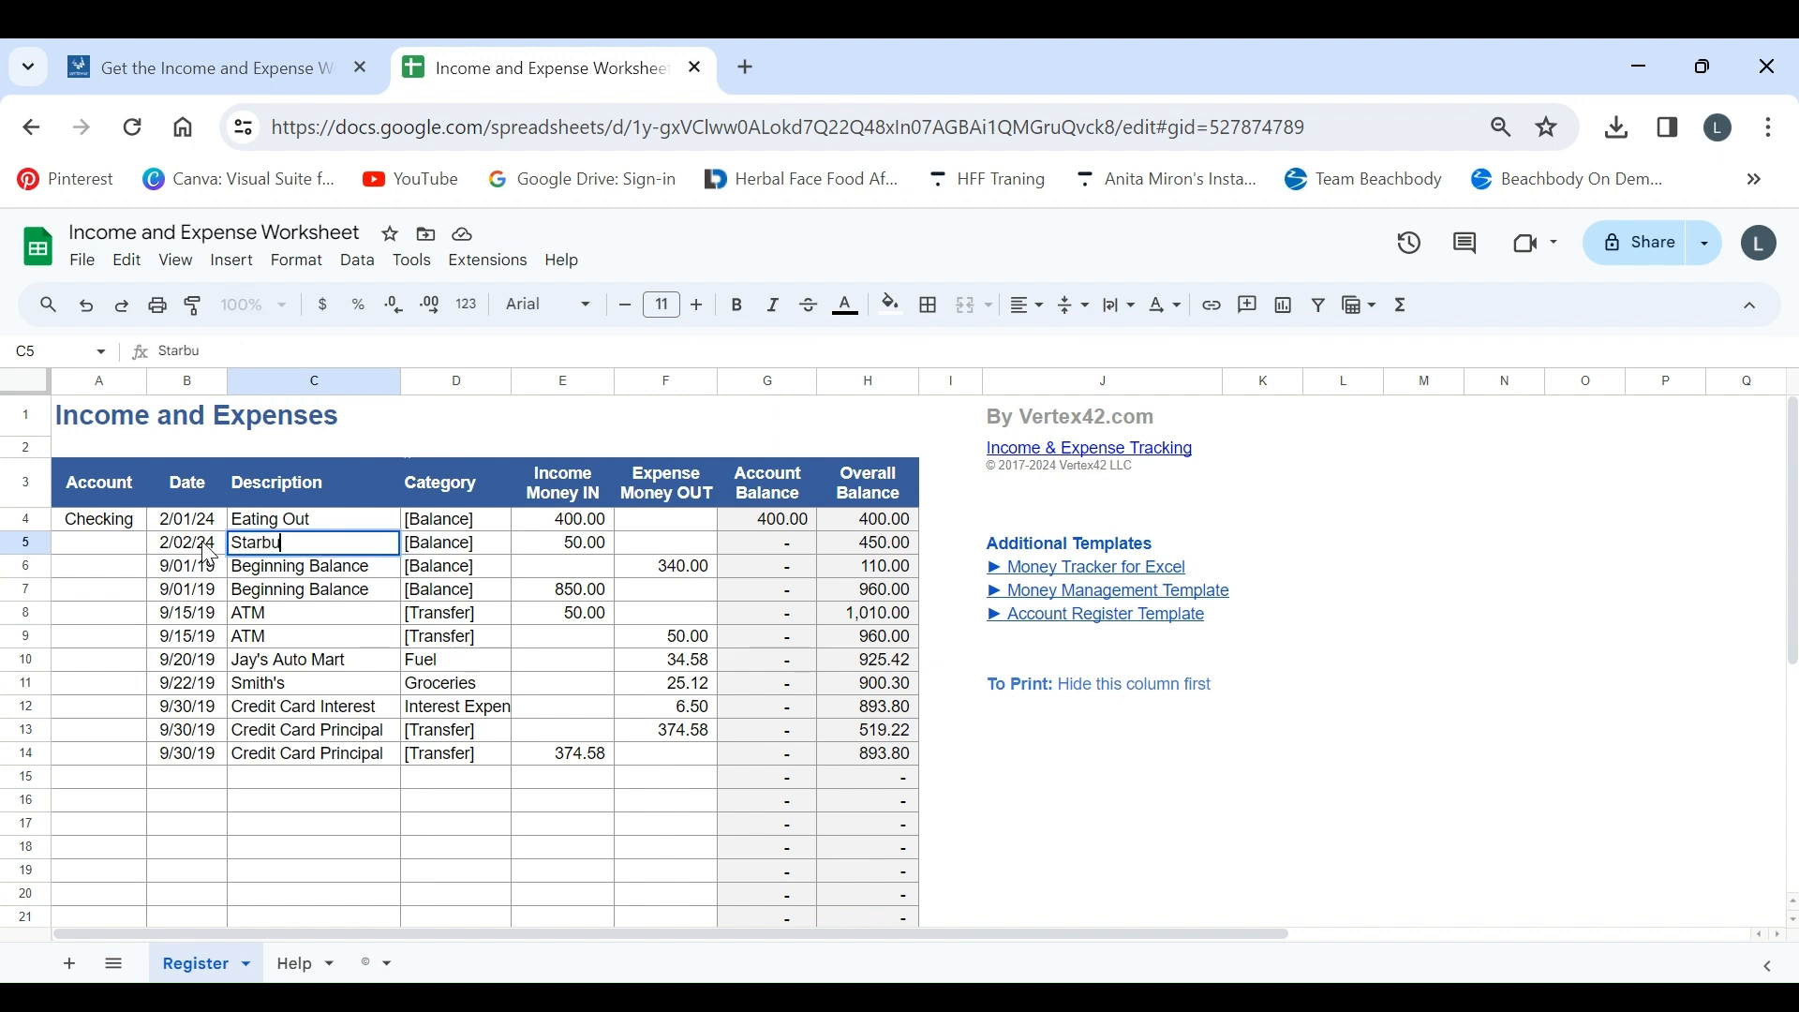
type("cks")
key("Tab")
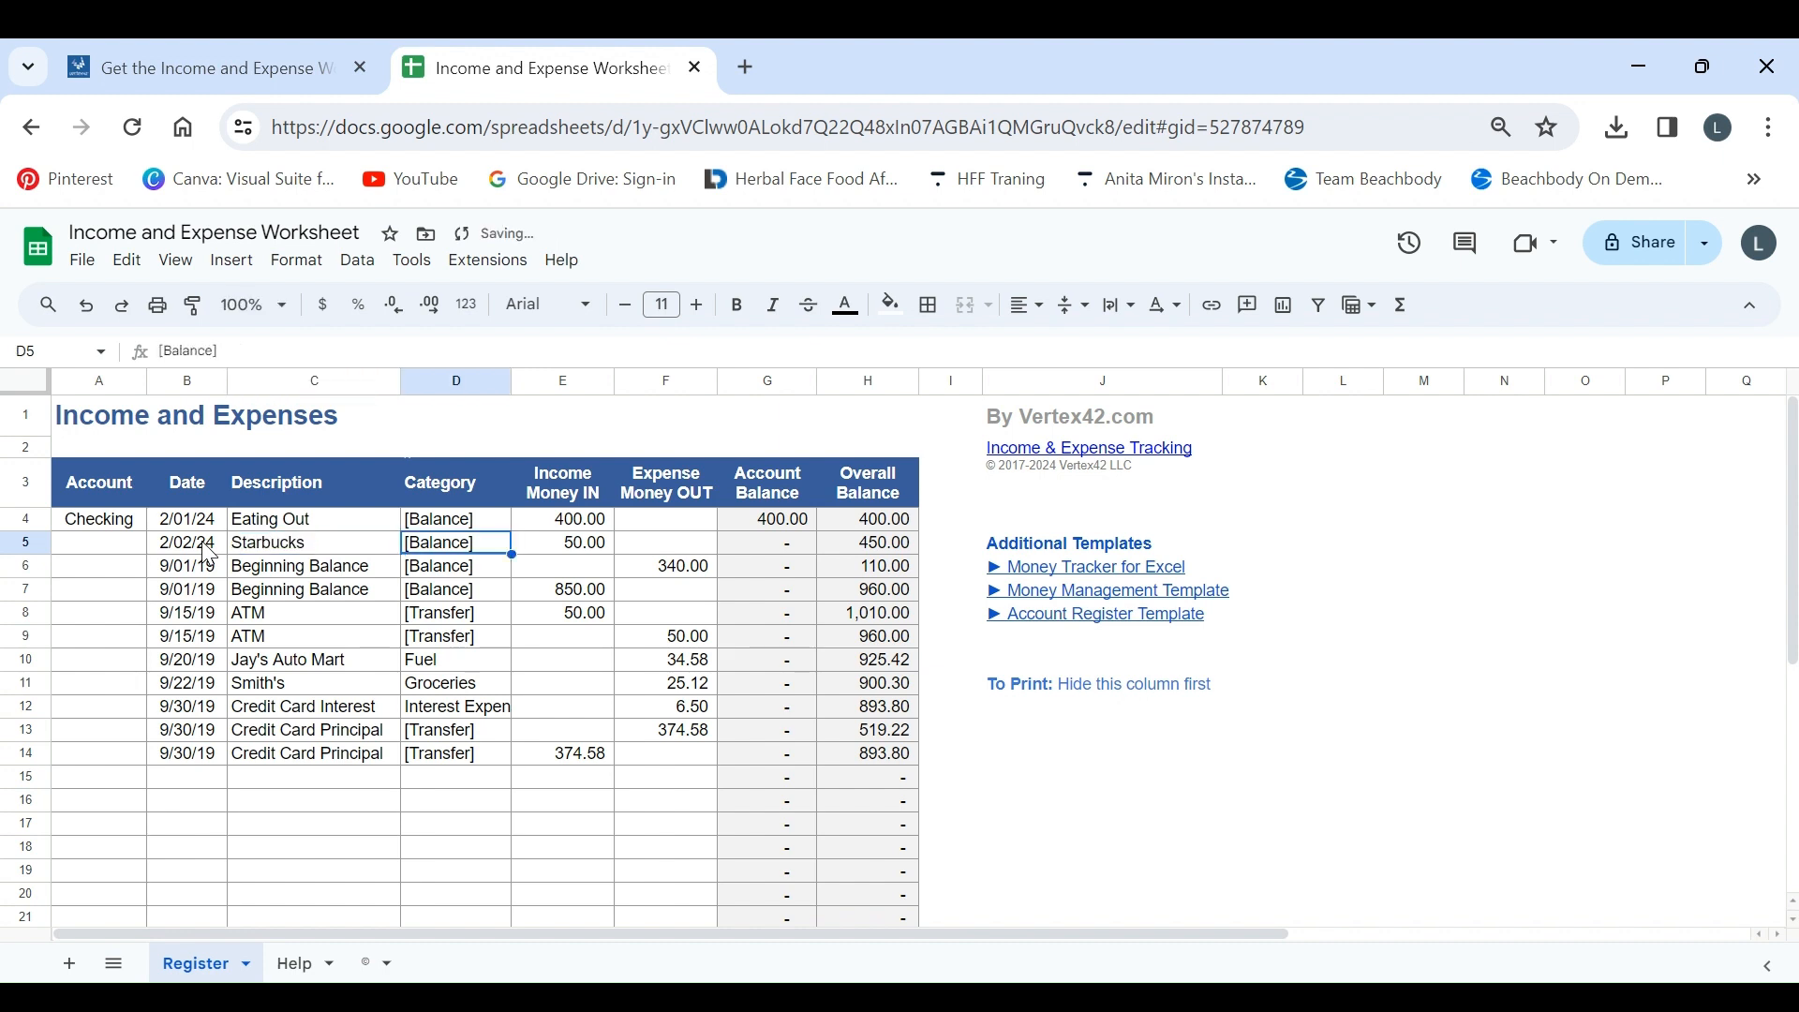
Step: Categorise the row 5 entry as "Coffee" and replace its Income Money IN amount with a 6.00 Expense Money OUT amount
type("Coffee")
key("Tab")
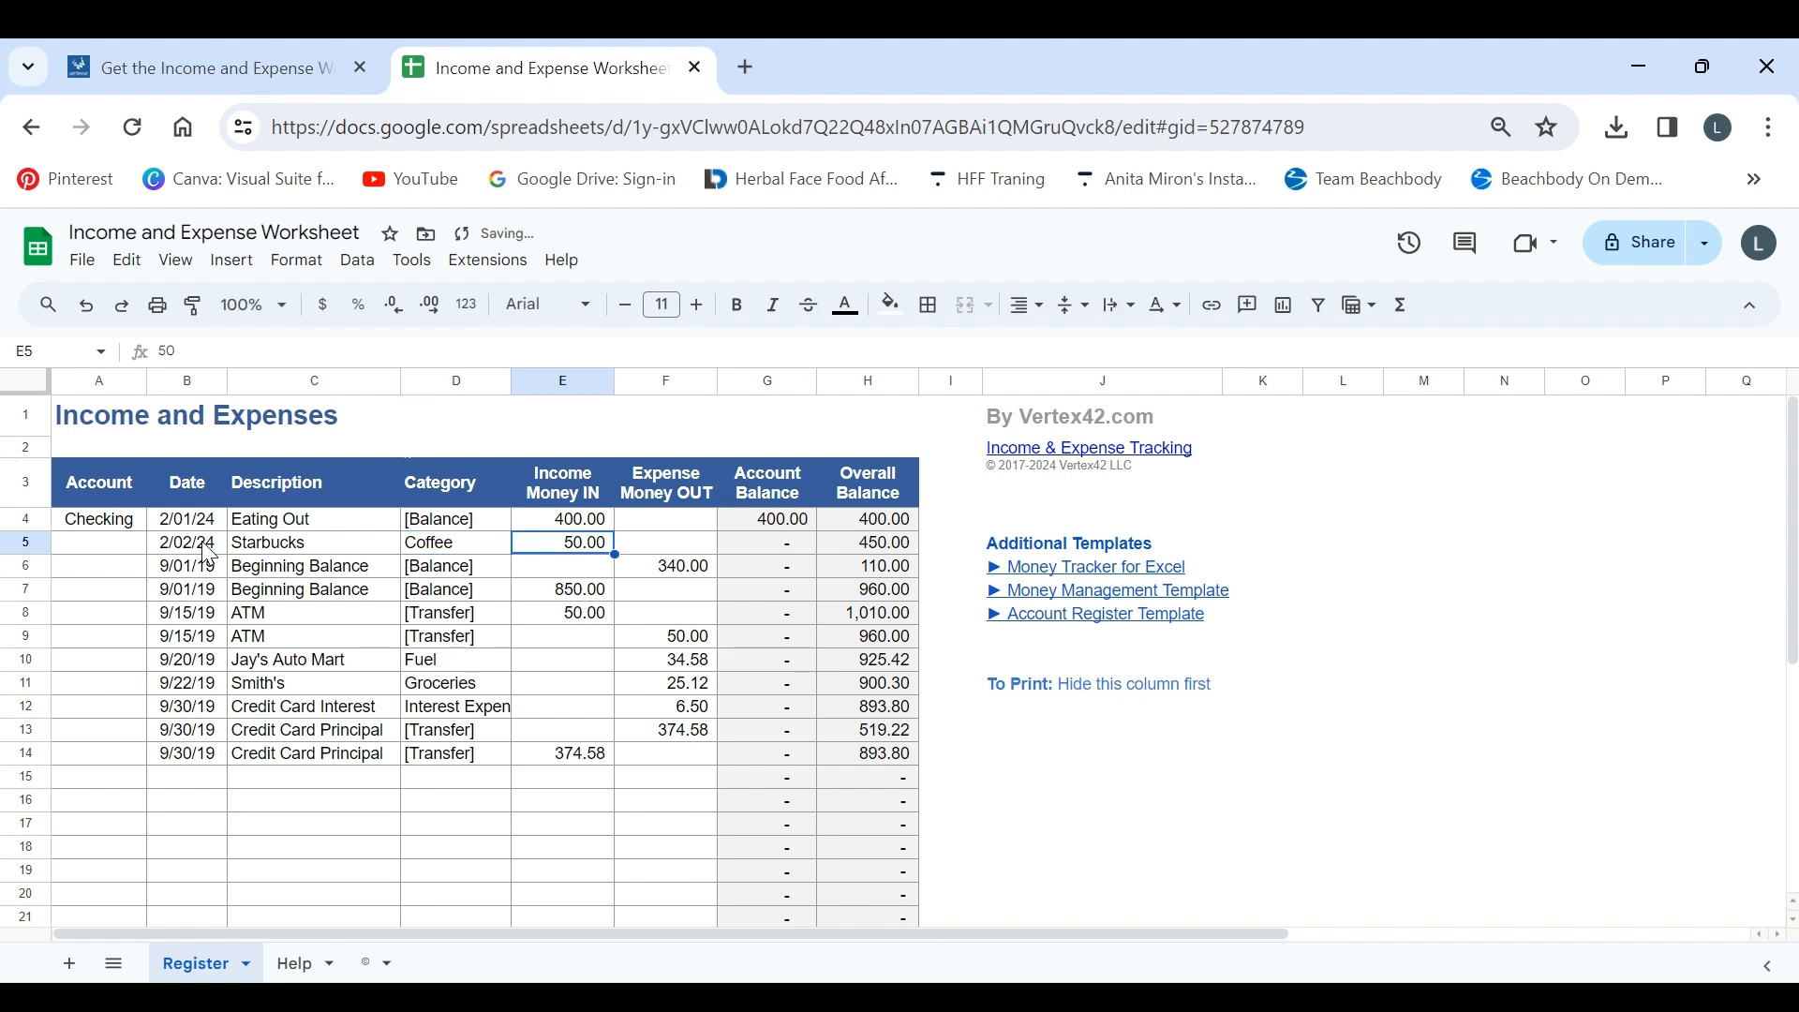
key("Delete")
key("Tab")
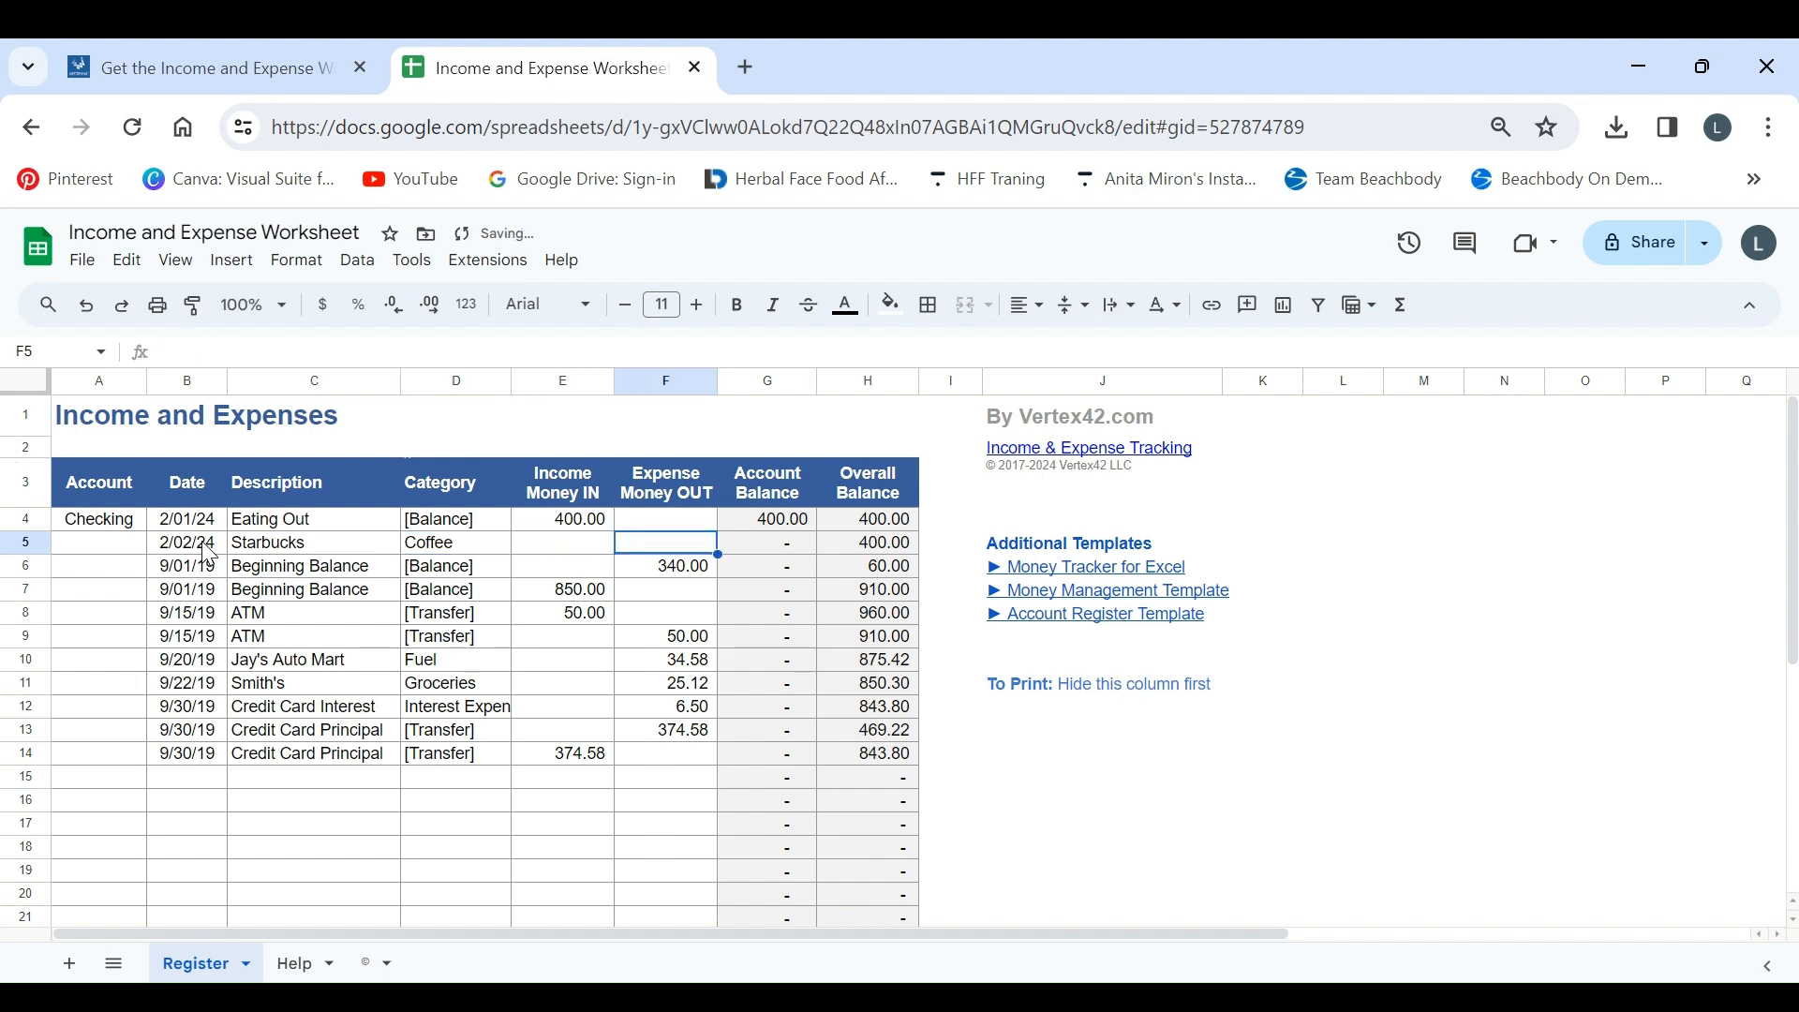
type("6.00")
key("Tab")
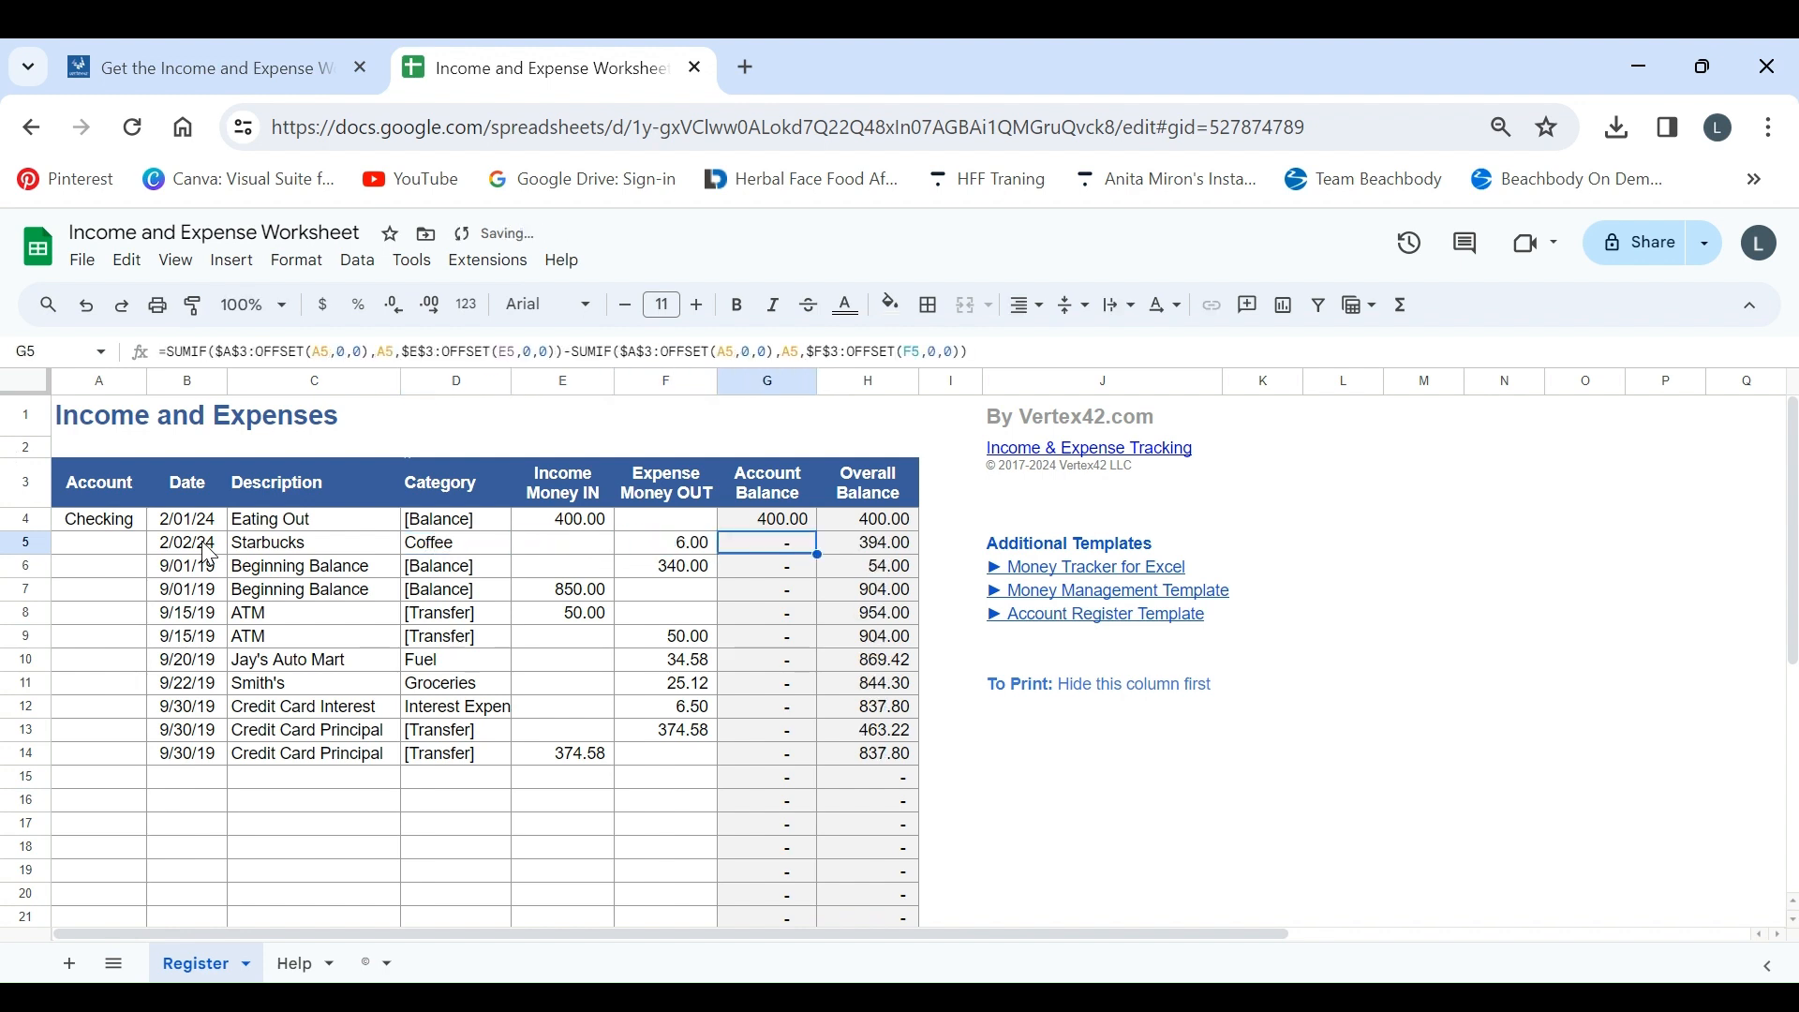
Step: Clear the remaining sample dates, descriptions, categories and income amounts in cells B6 through E14
key("Tab")
key("Down")
key("Left")
key("Left")
key("Left")
key("Left")
key("Left")
key("Left")
key("Left")
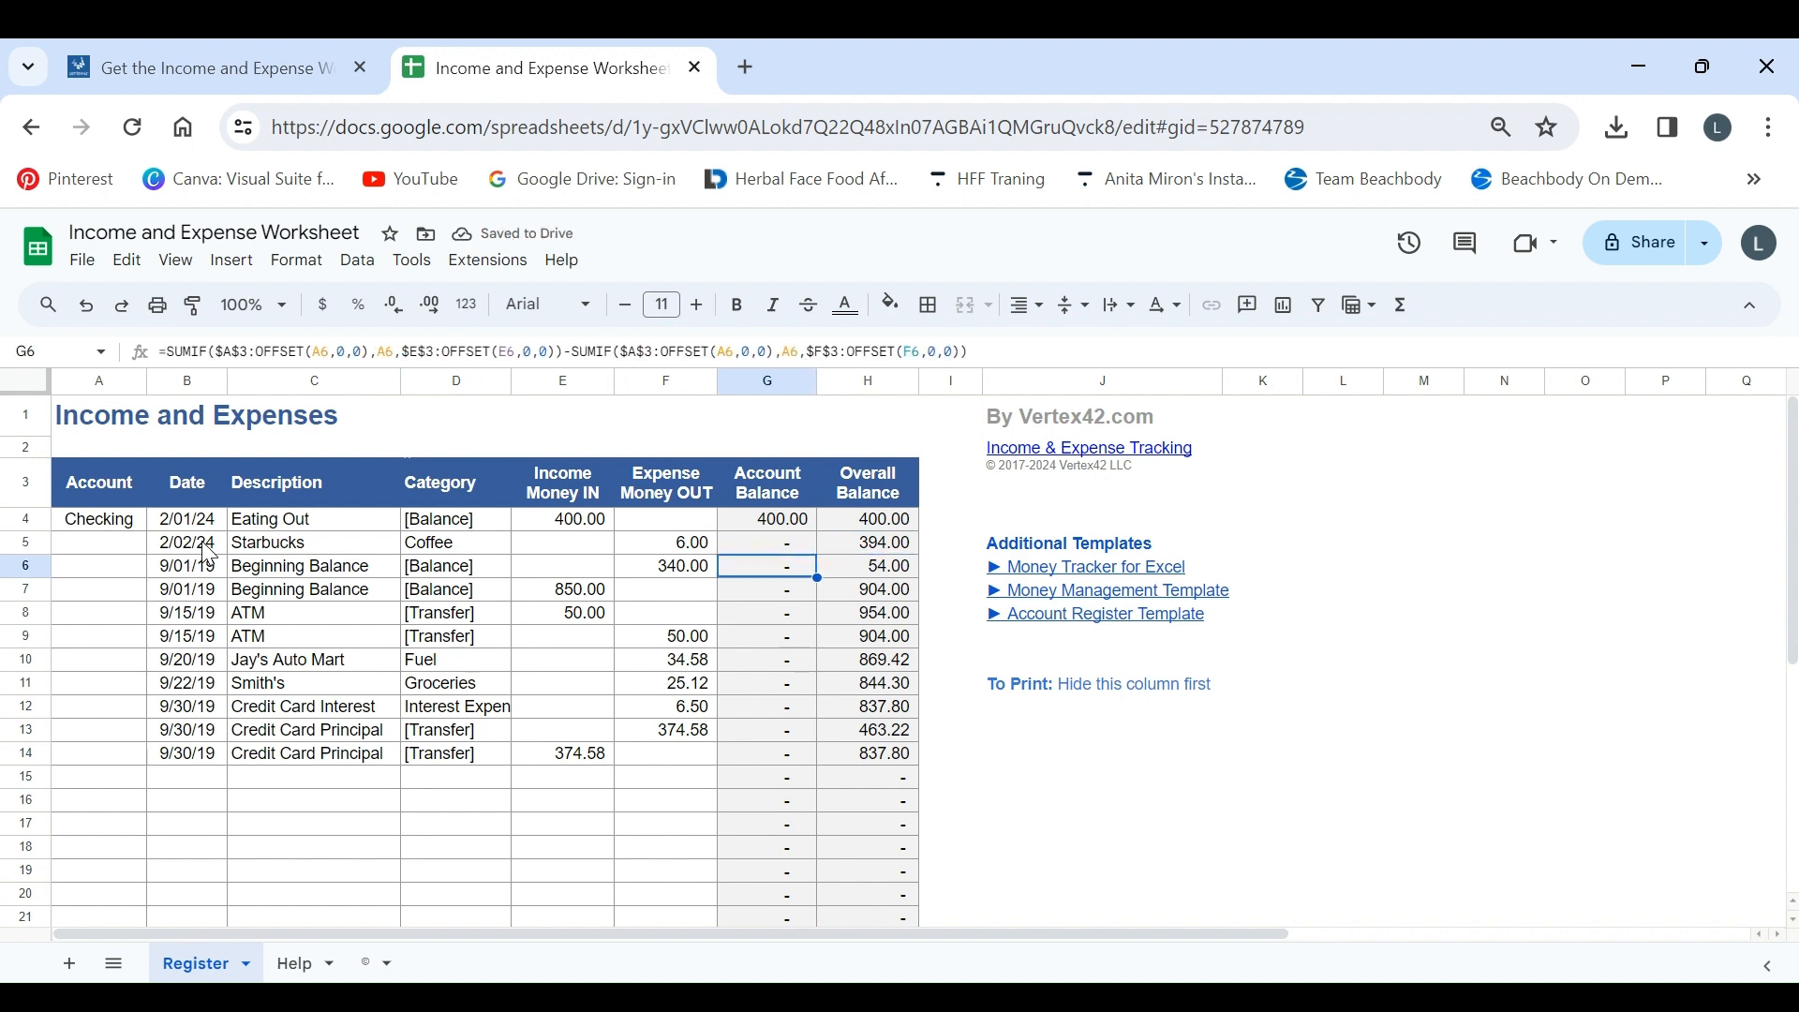
key("Right")
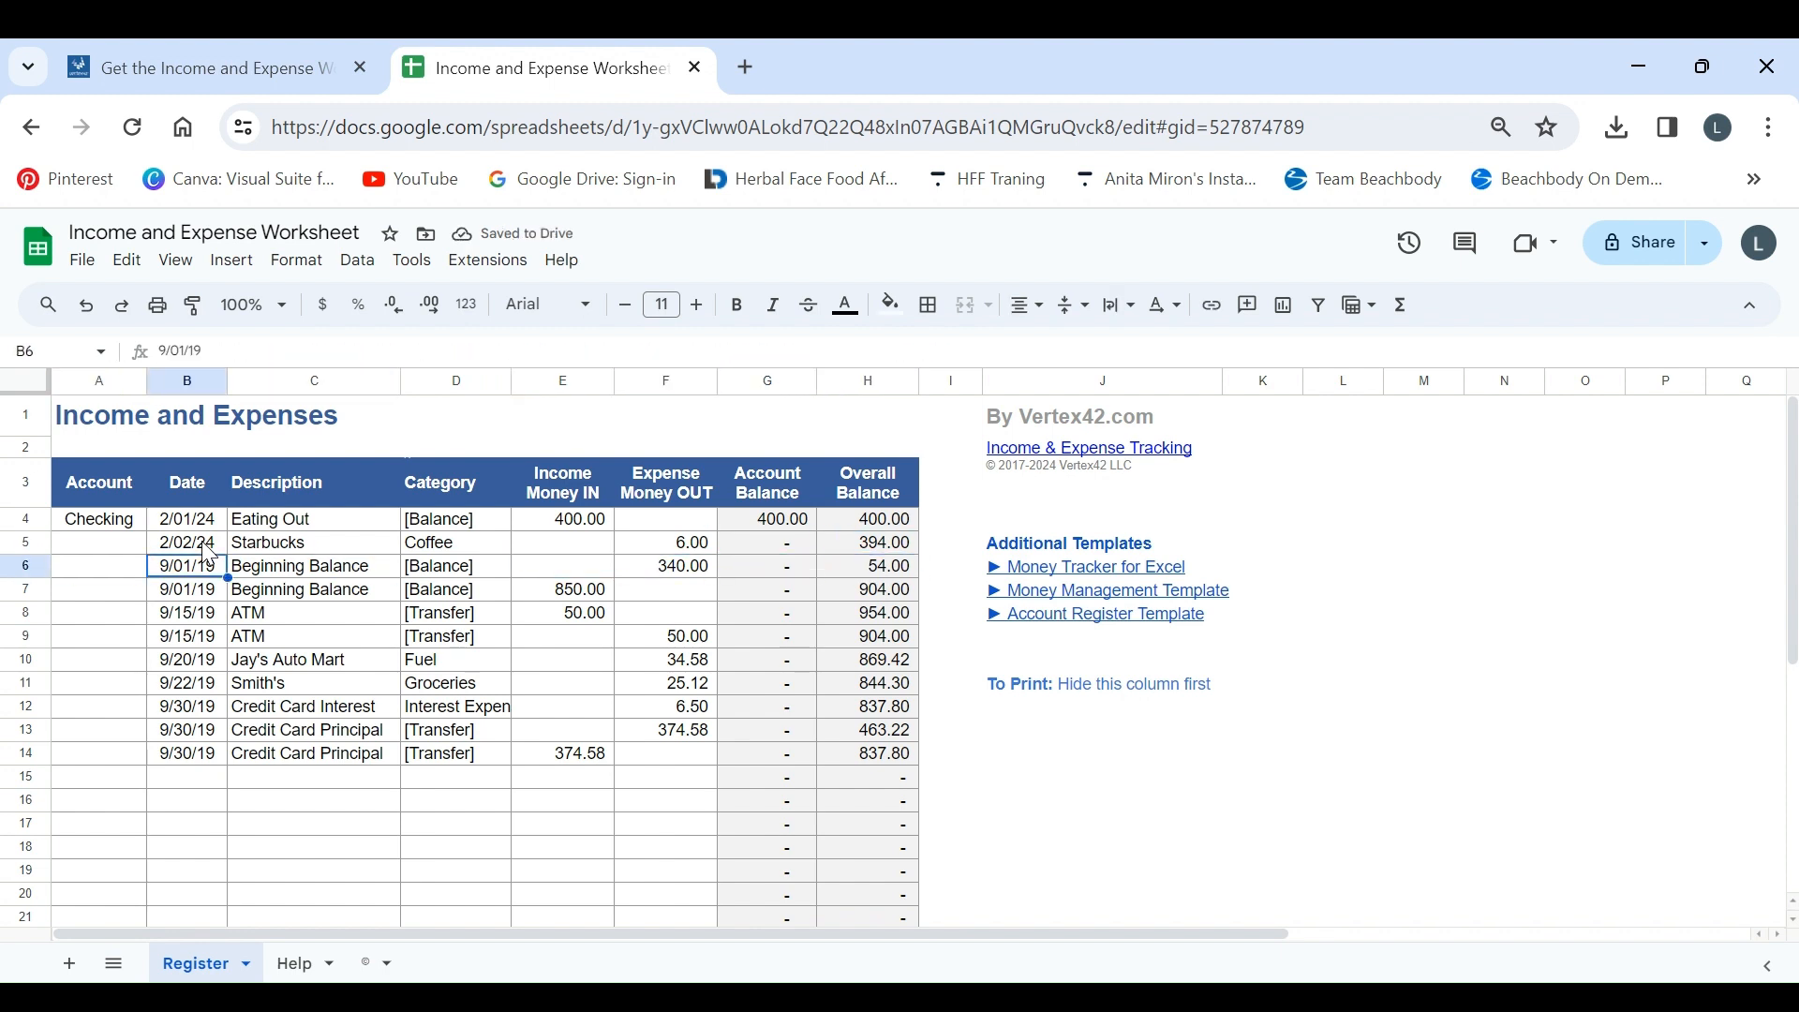
key("shift+Down")
key("shift+Down")
key("shift+Down")
key("shift+Down")
key("shift+Down")
key("shift+Down")
key("shift+Down")
key("shift+Down")
key("shift+Right")
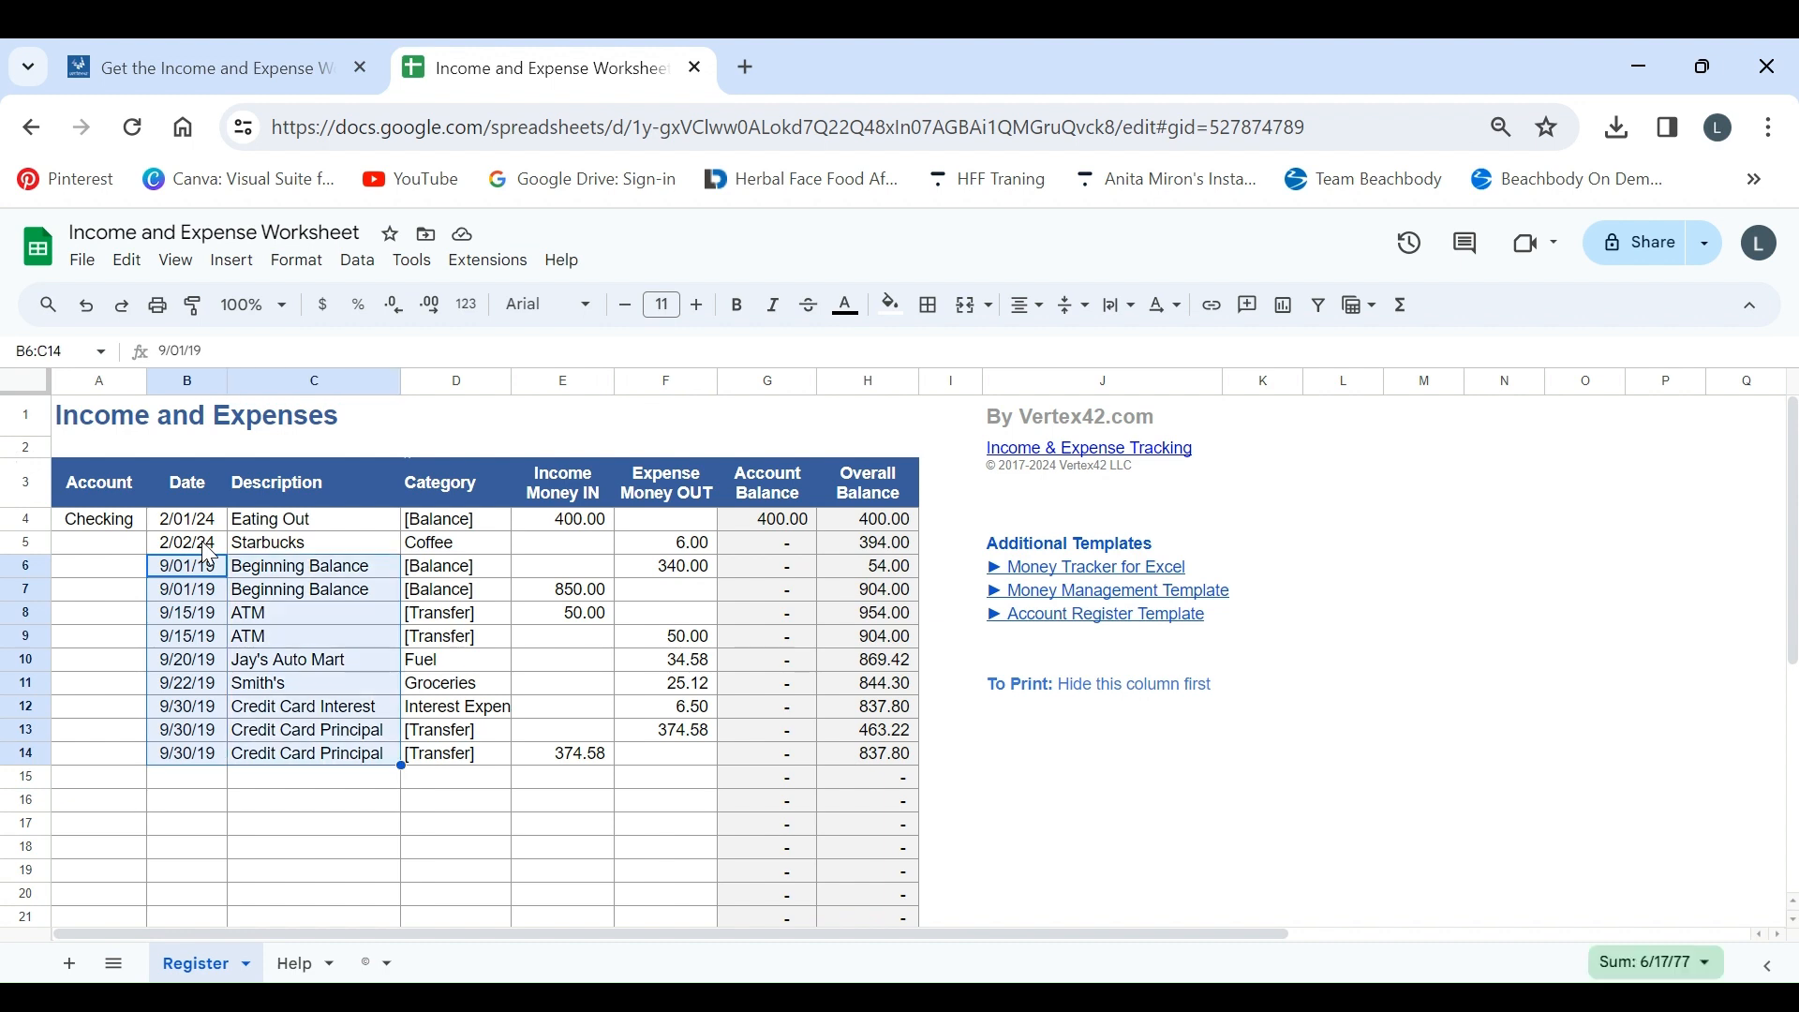
key("shift+Right")
key("shift+Right")
key("Delete")
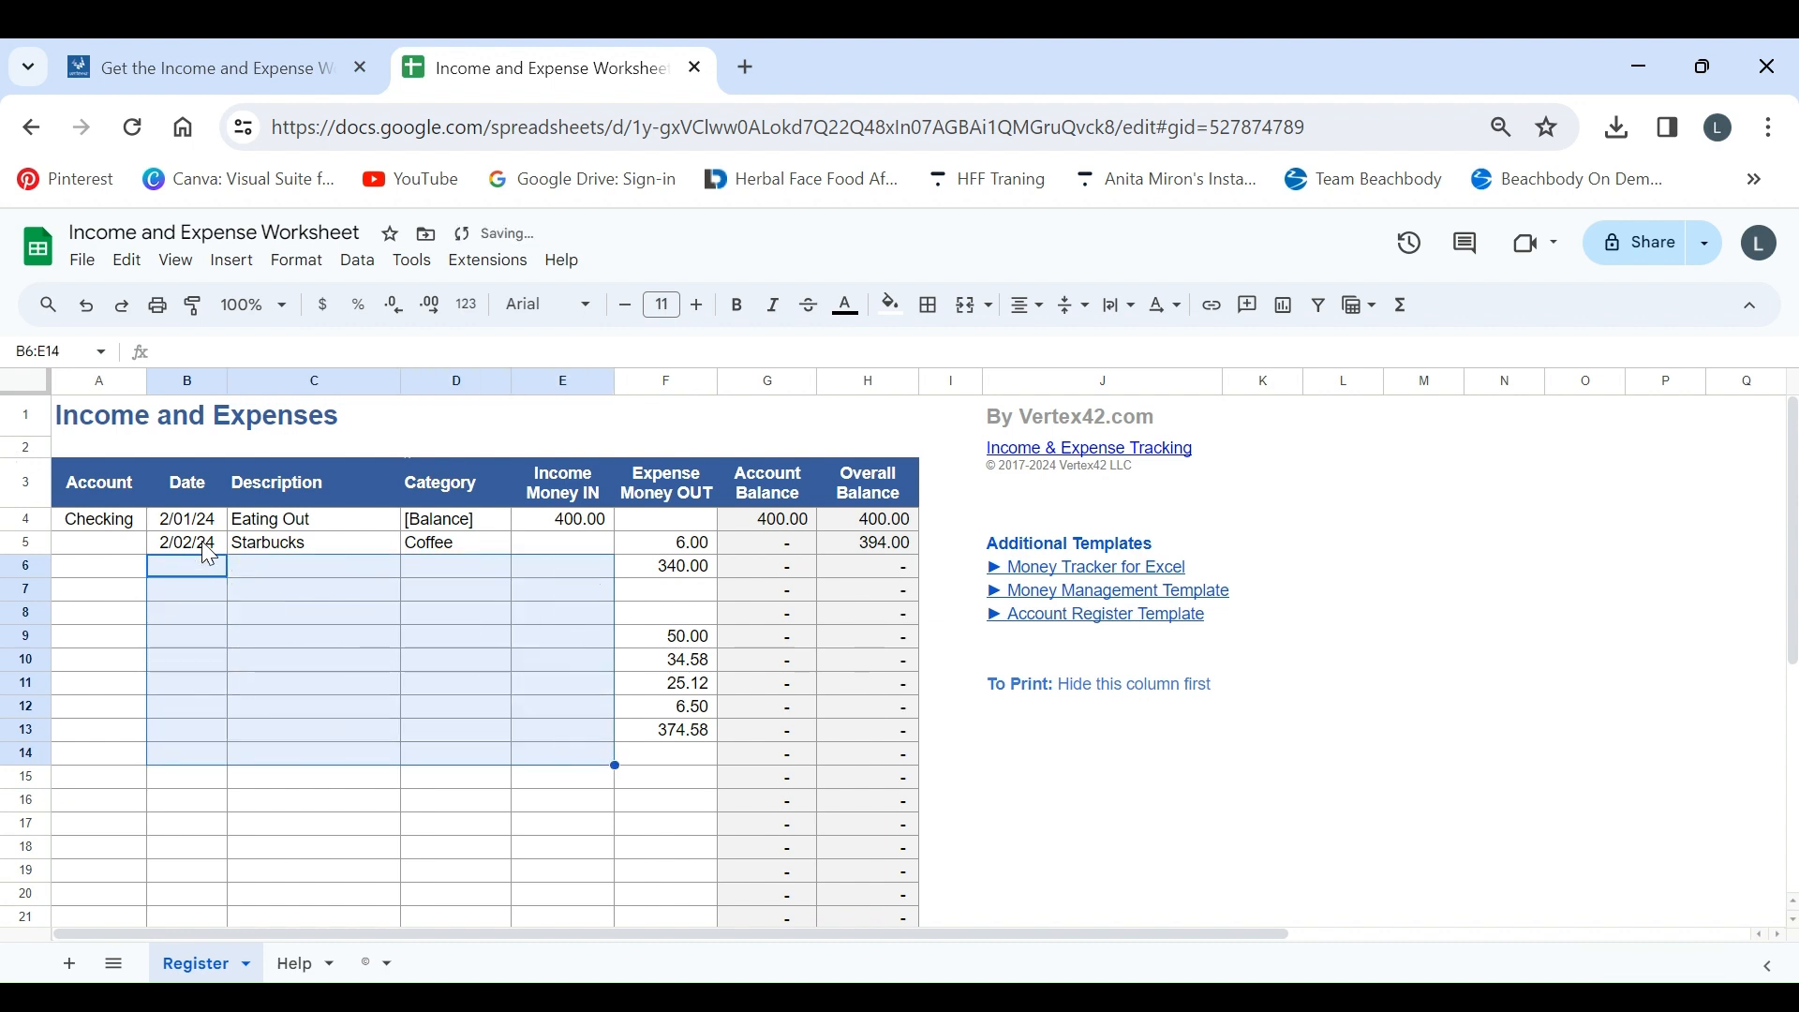
Step: Enter the date 2/03/24 and the description "Panera" for the row 6 entry
key("Up")
key("Up")
key("Down")
key("Down")
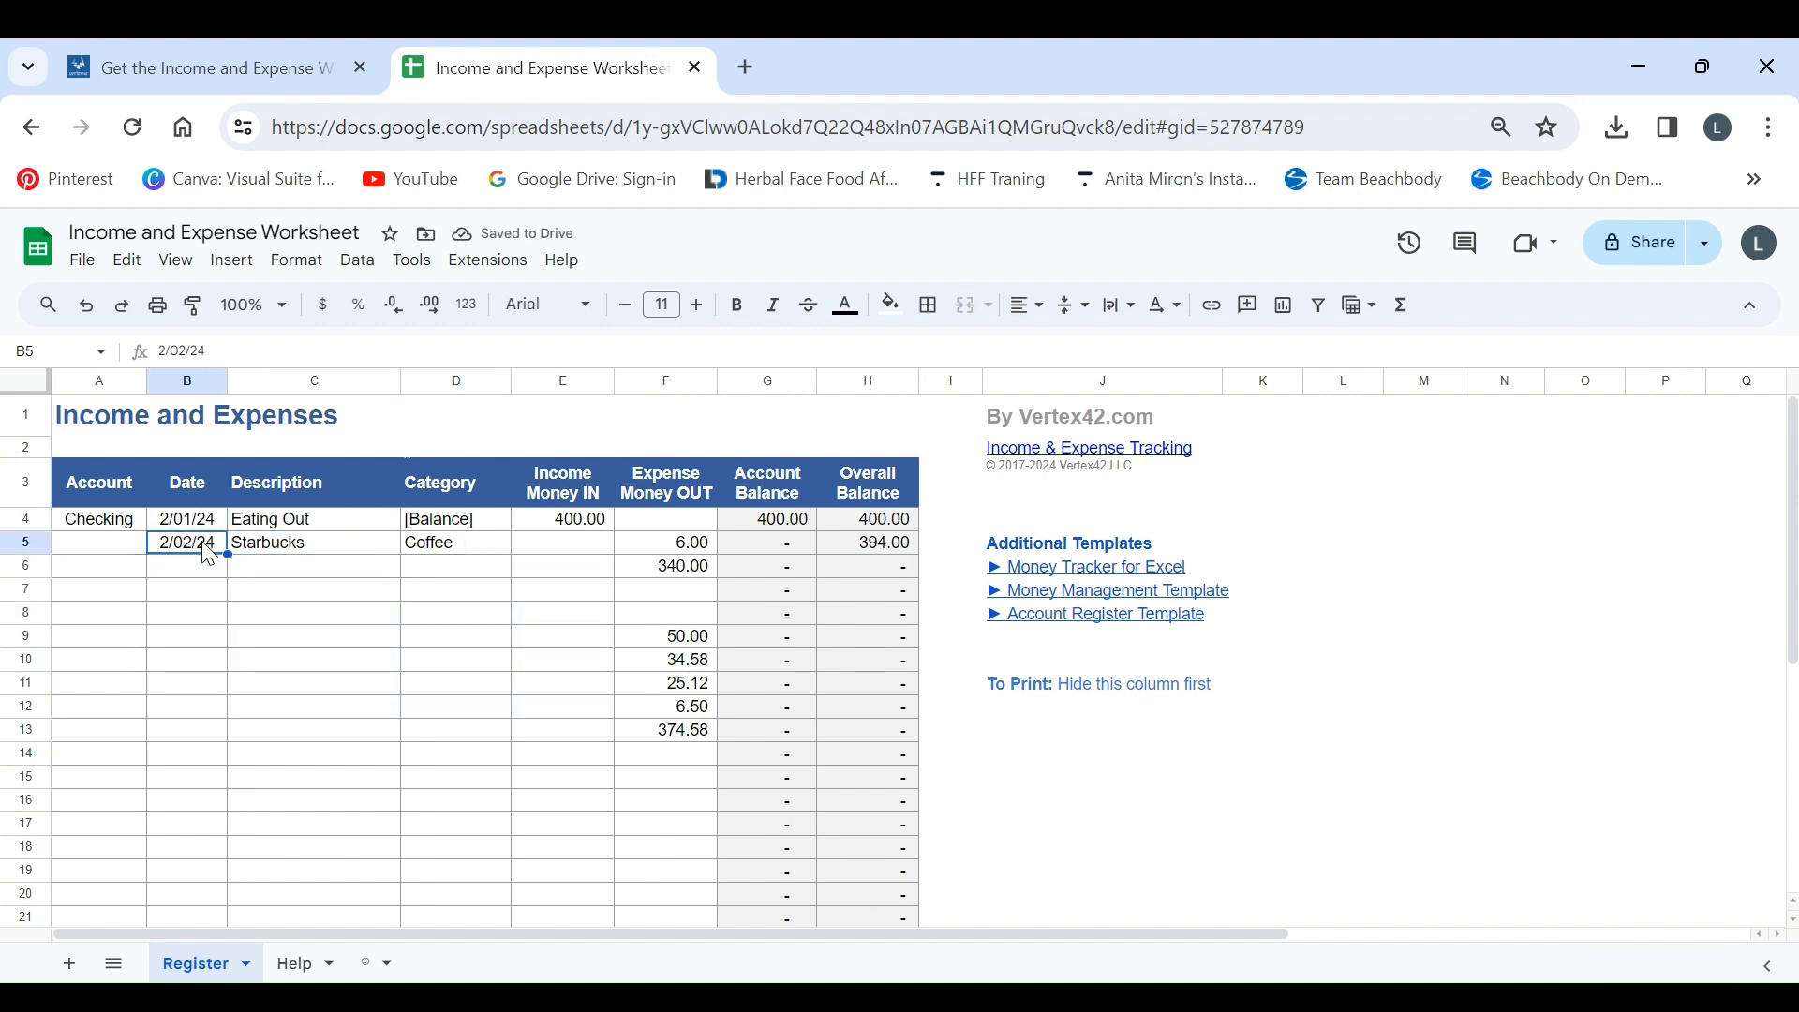
type("2/3/20")
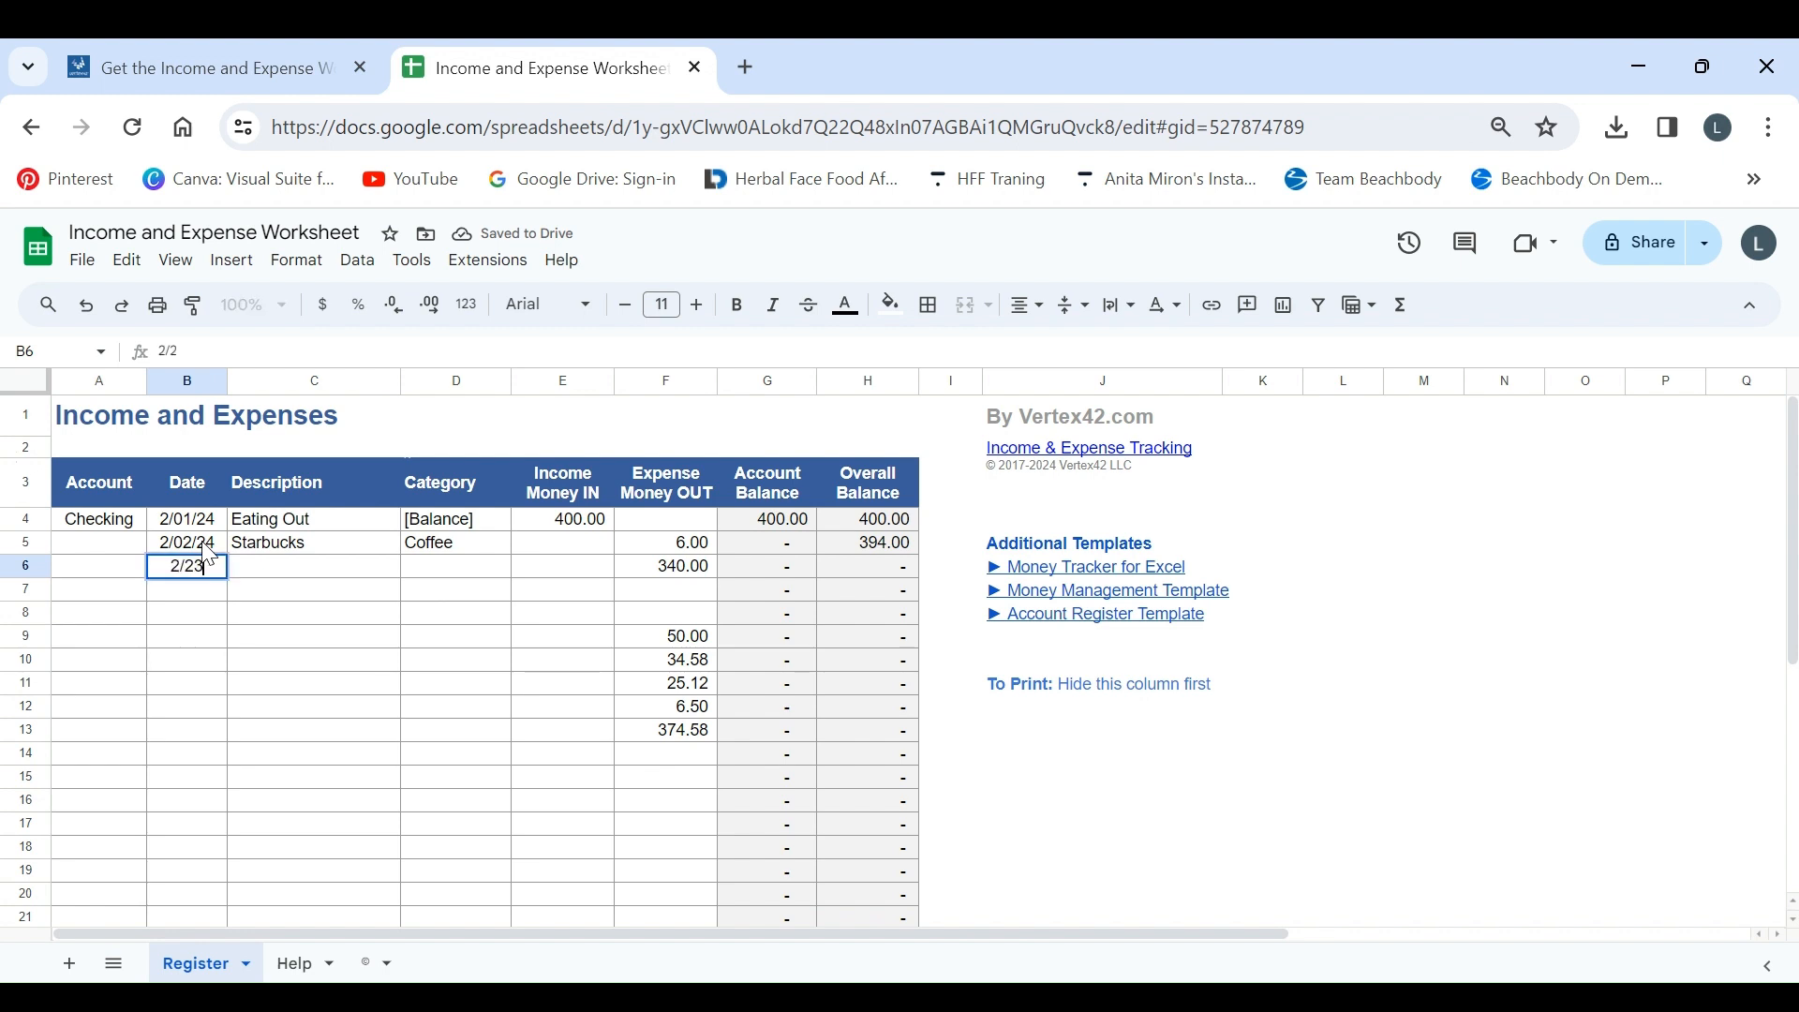
type("24")
key("Tab")
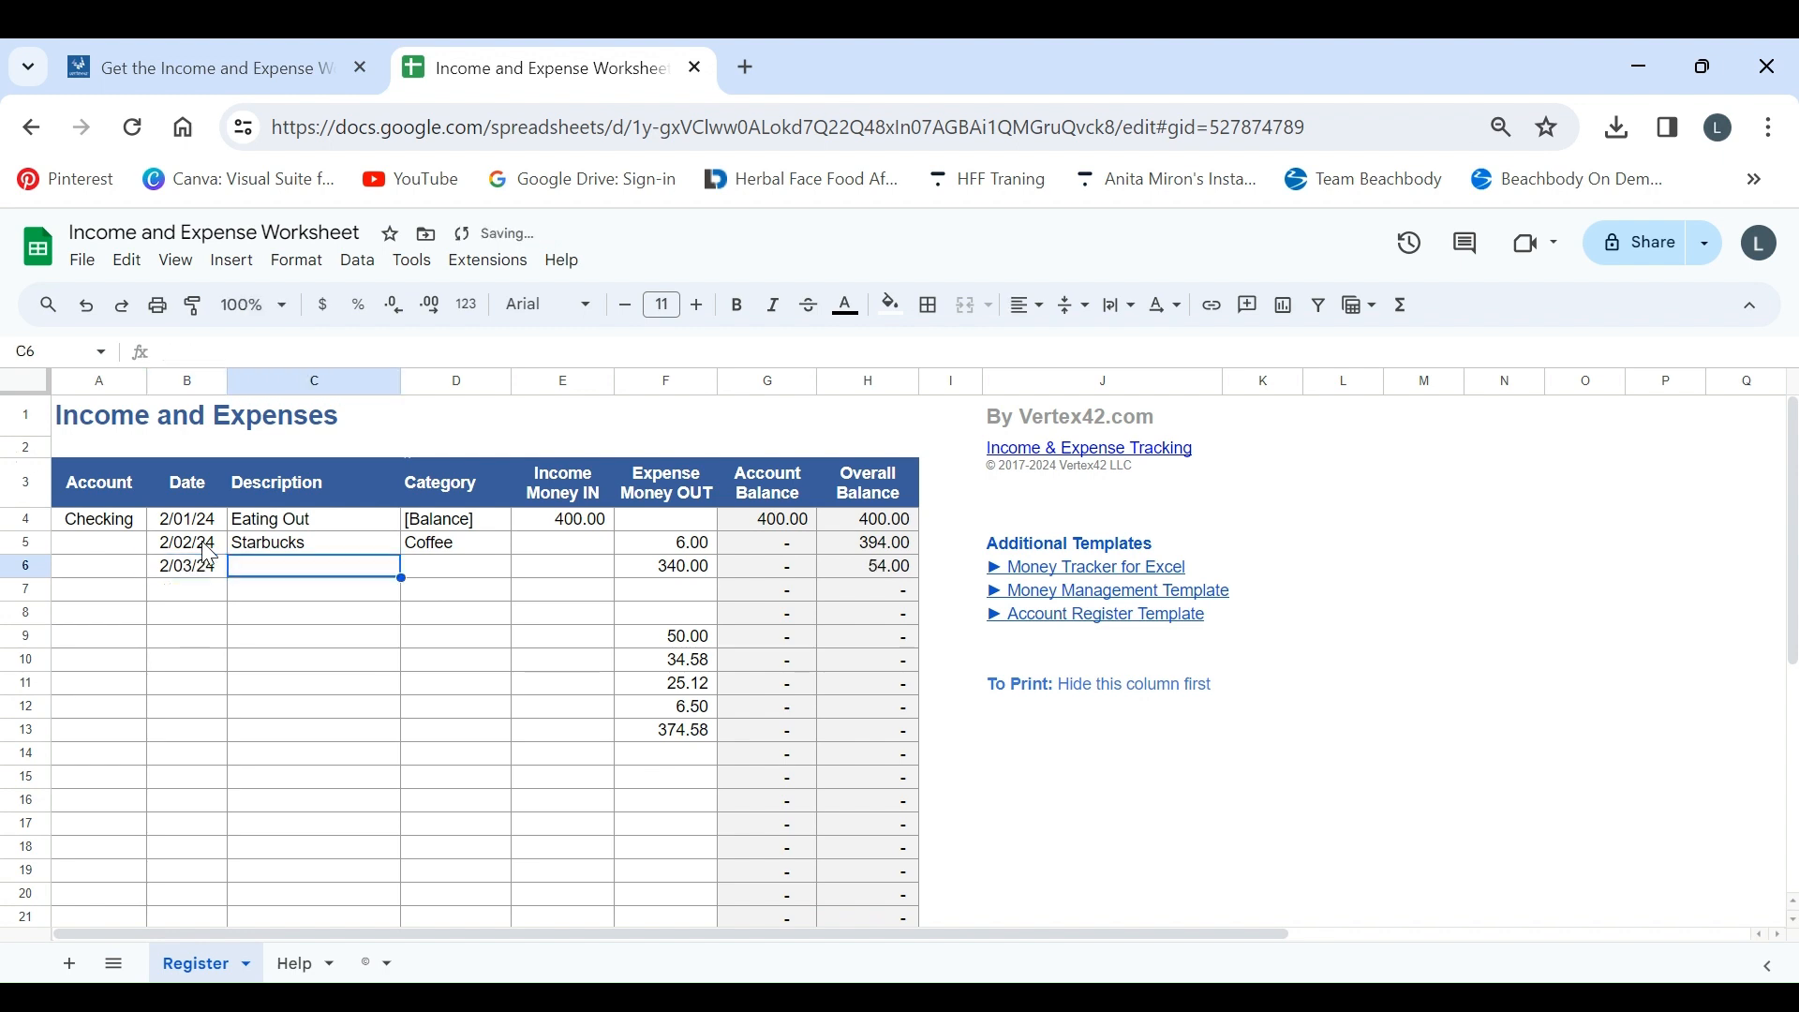
type("Panera")
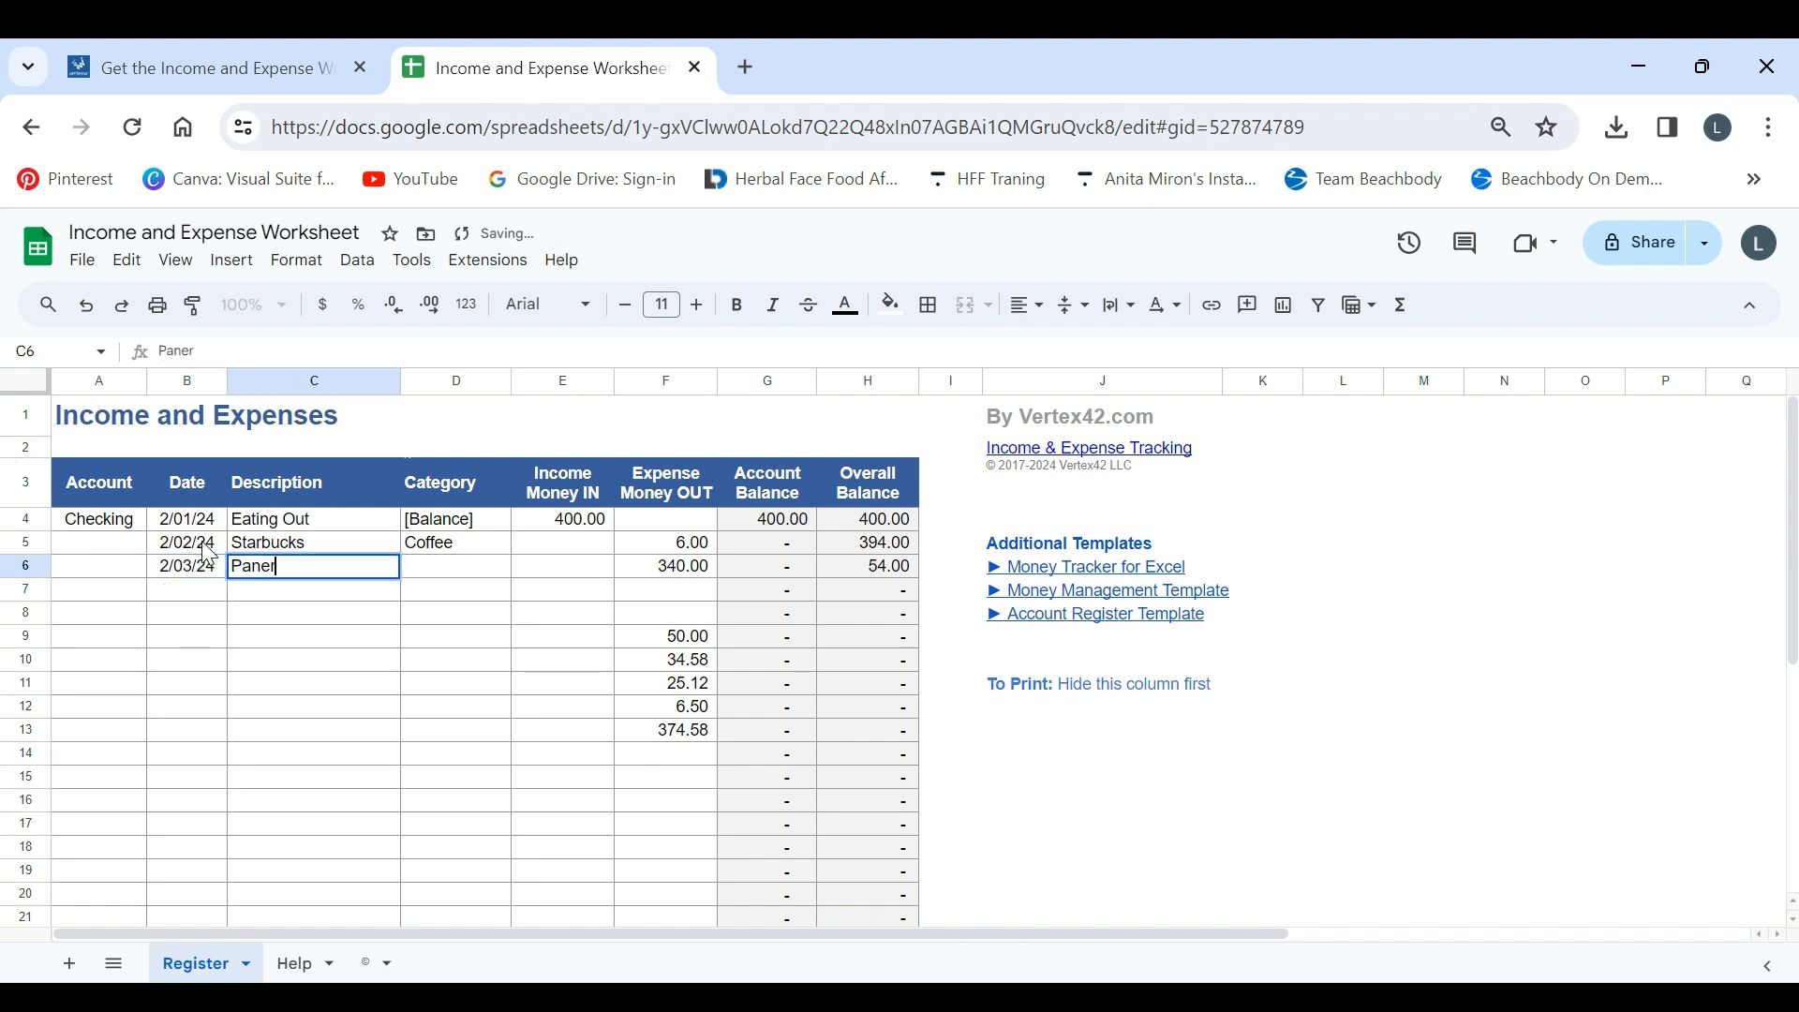
key("Tab")
Step: Give the row 6 entry the category "Lunch" and set its Expense Money OUT amount to 16
type("Lunch")
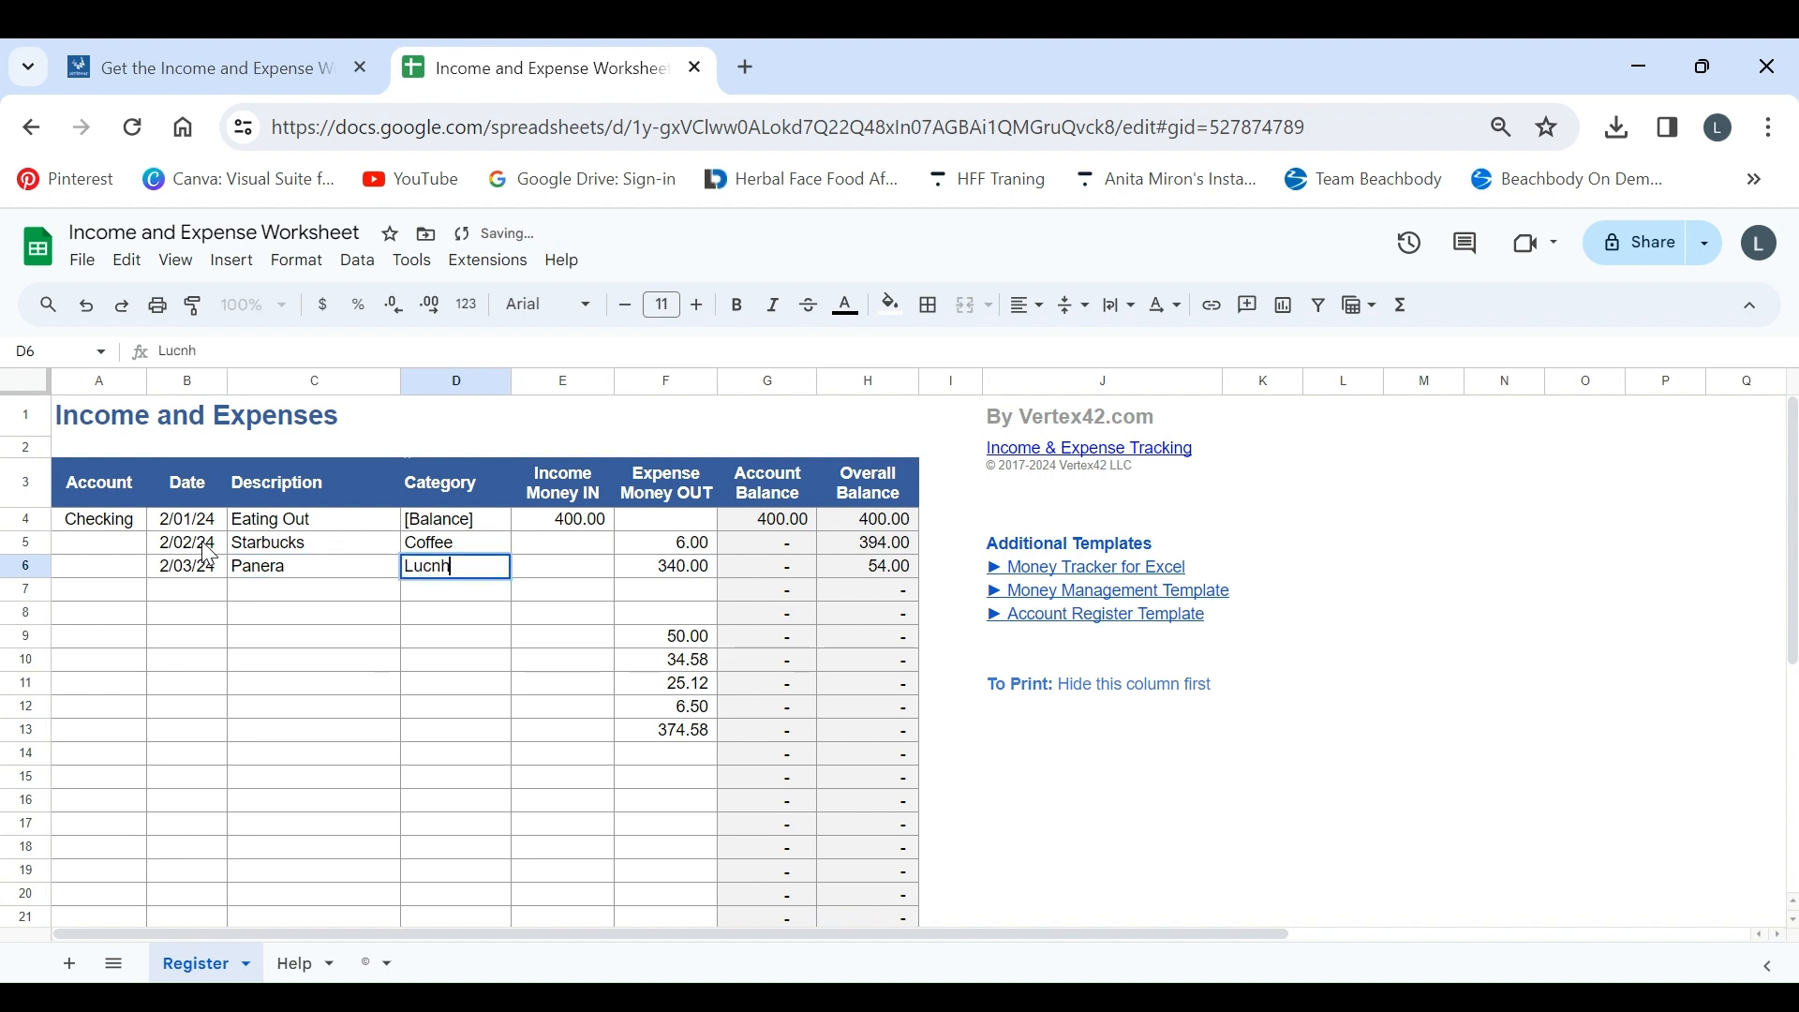
key("BackSpace")
key("BackSpace")
key("BackSpace")
type("nch")
key("Tab")
key("Tab")
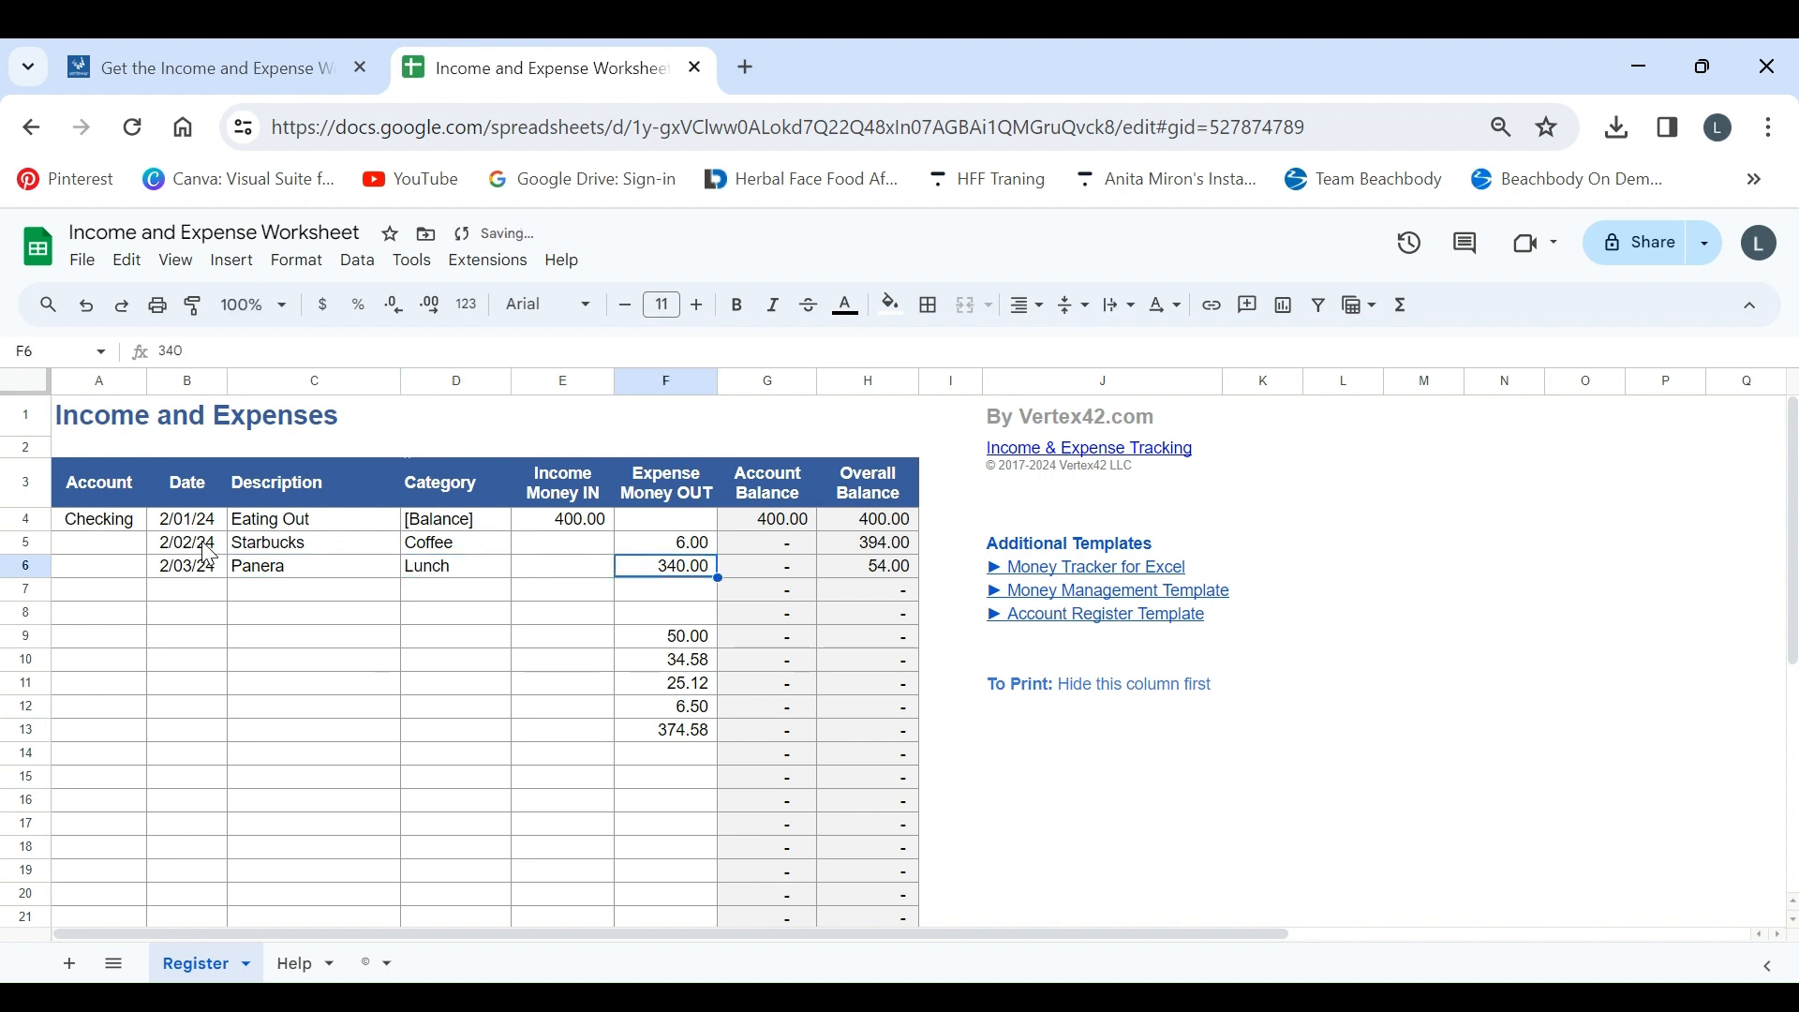
type("16")
key("Tab")
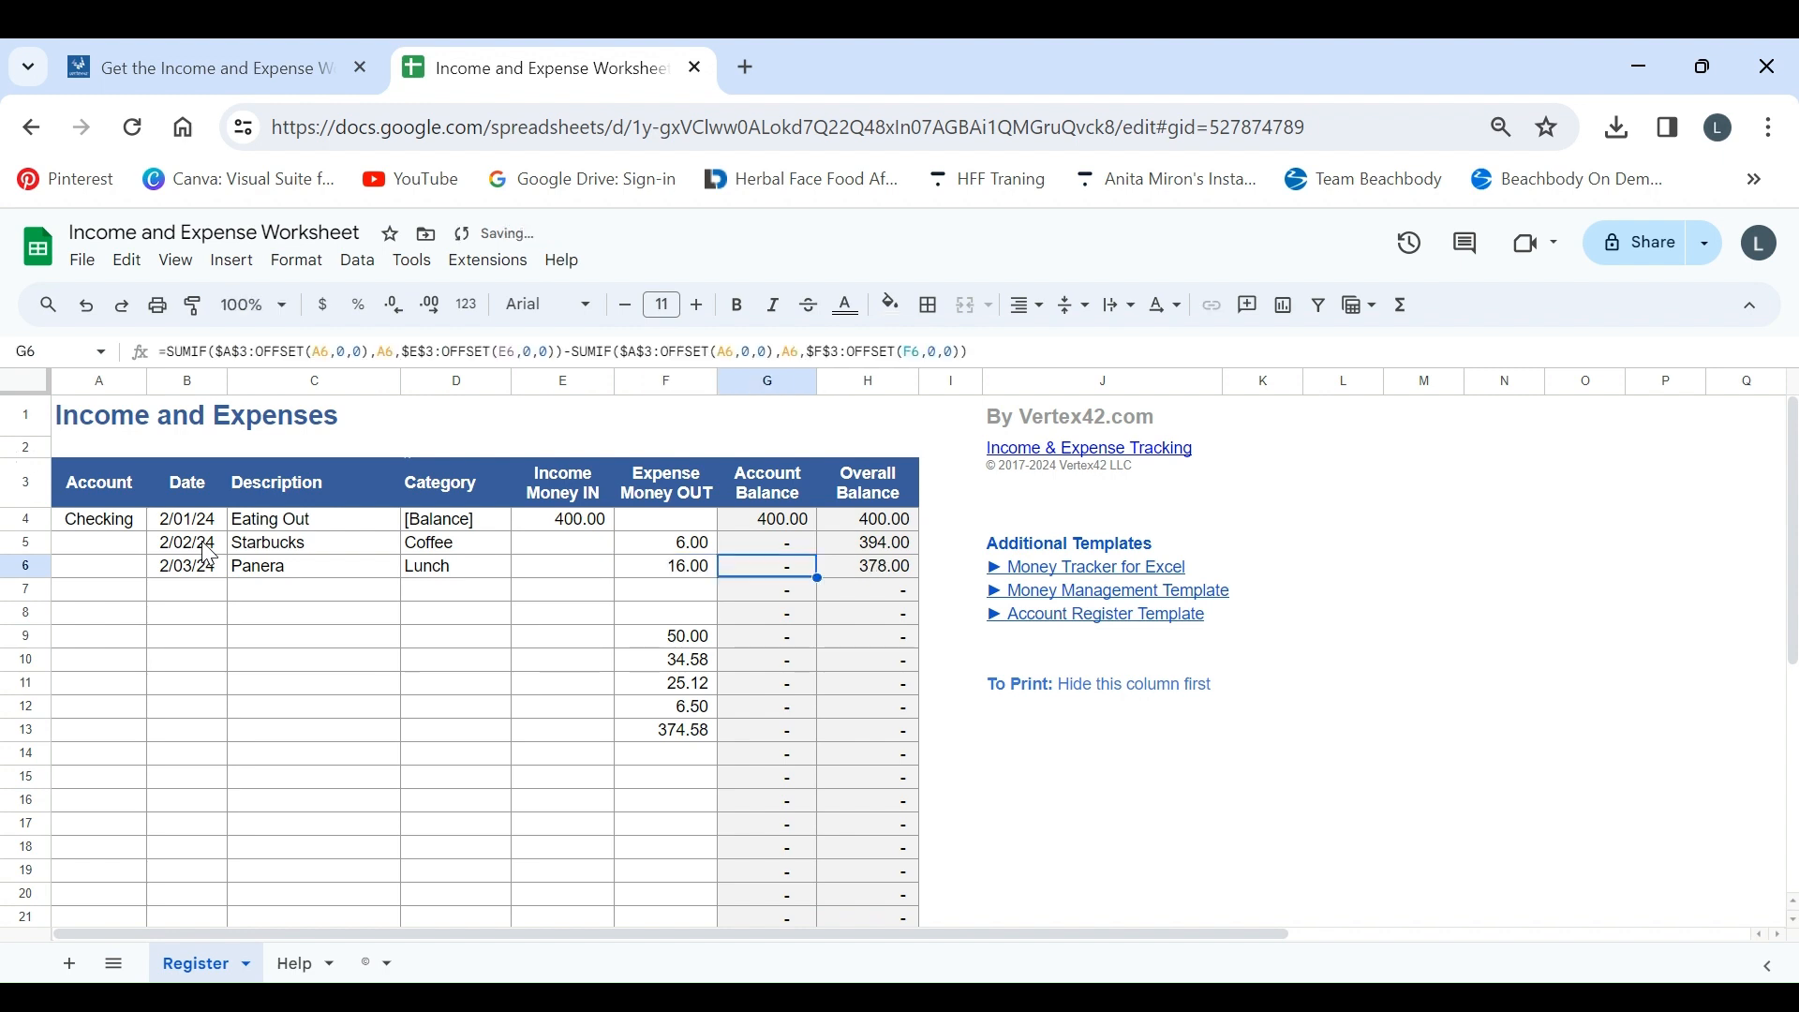
Step: Enter the date 2/04/24 and the description "Local Pizzeria" for the row 7 entry
key("Down")
key("Left")
key("Left")
key("Left")
key("Left")
key("Left")
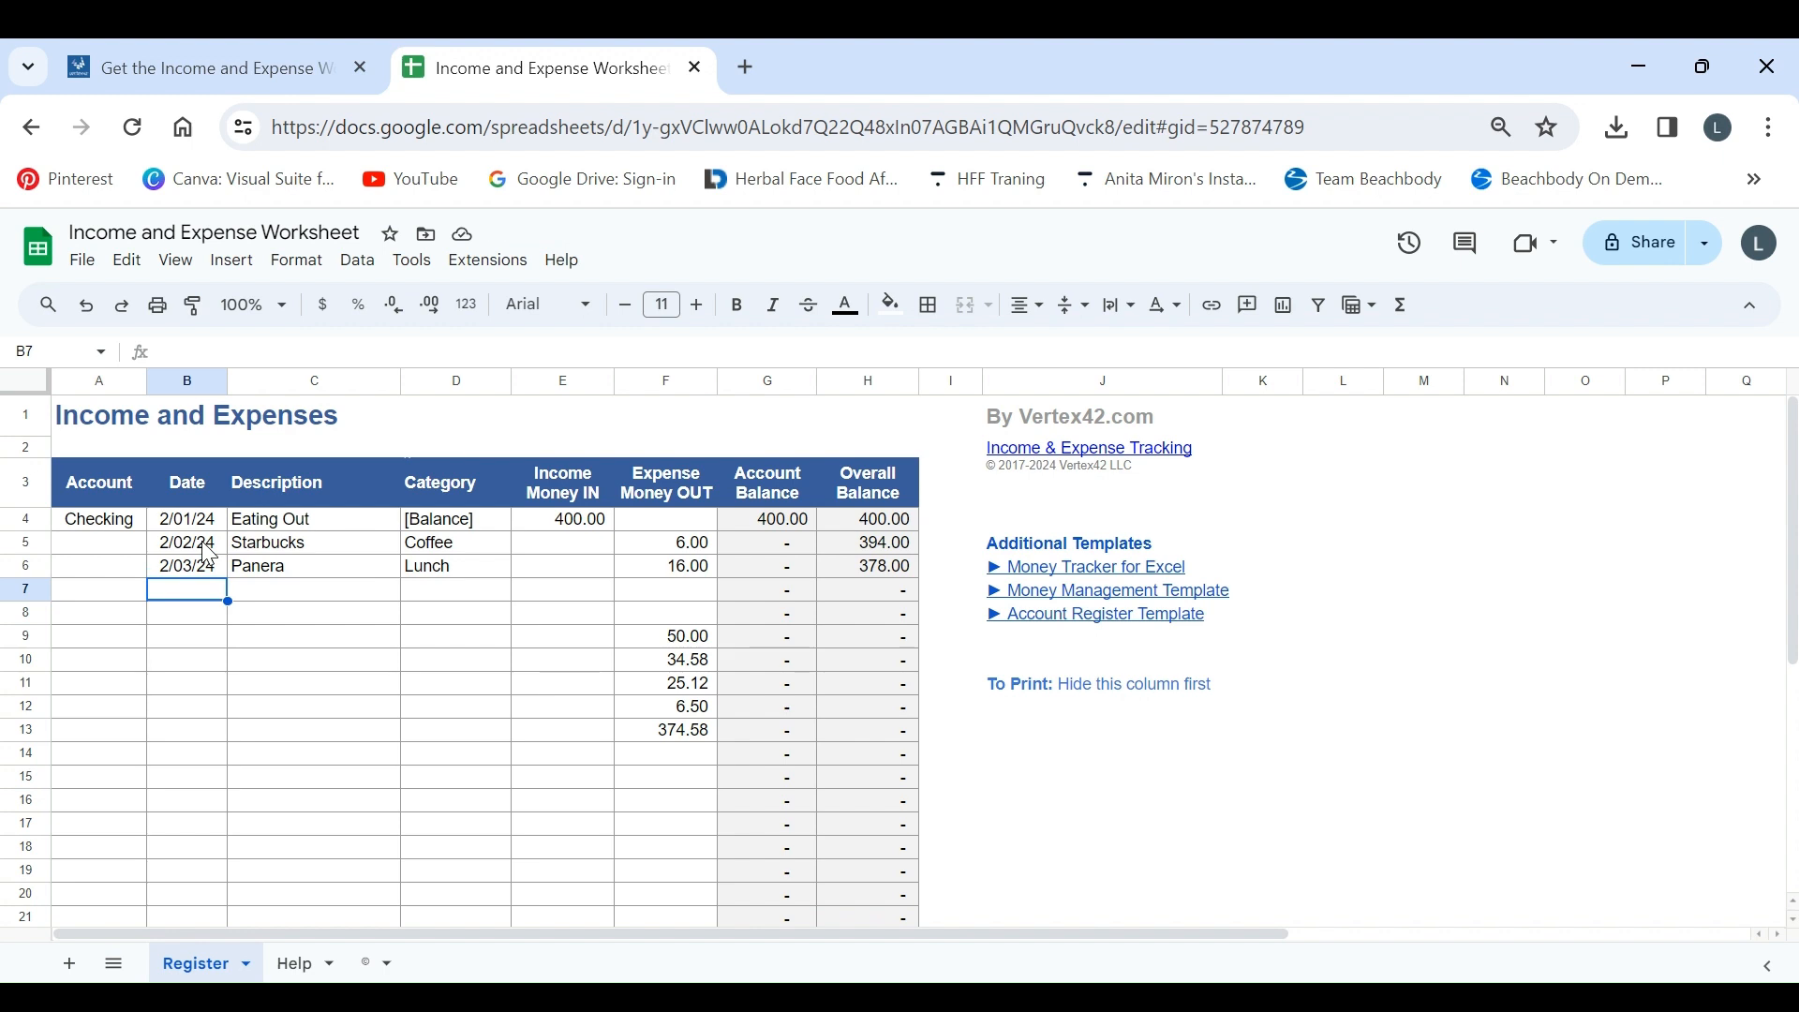
type("2/4/2023")
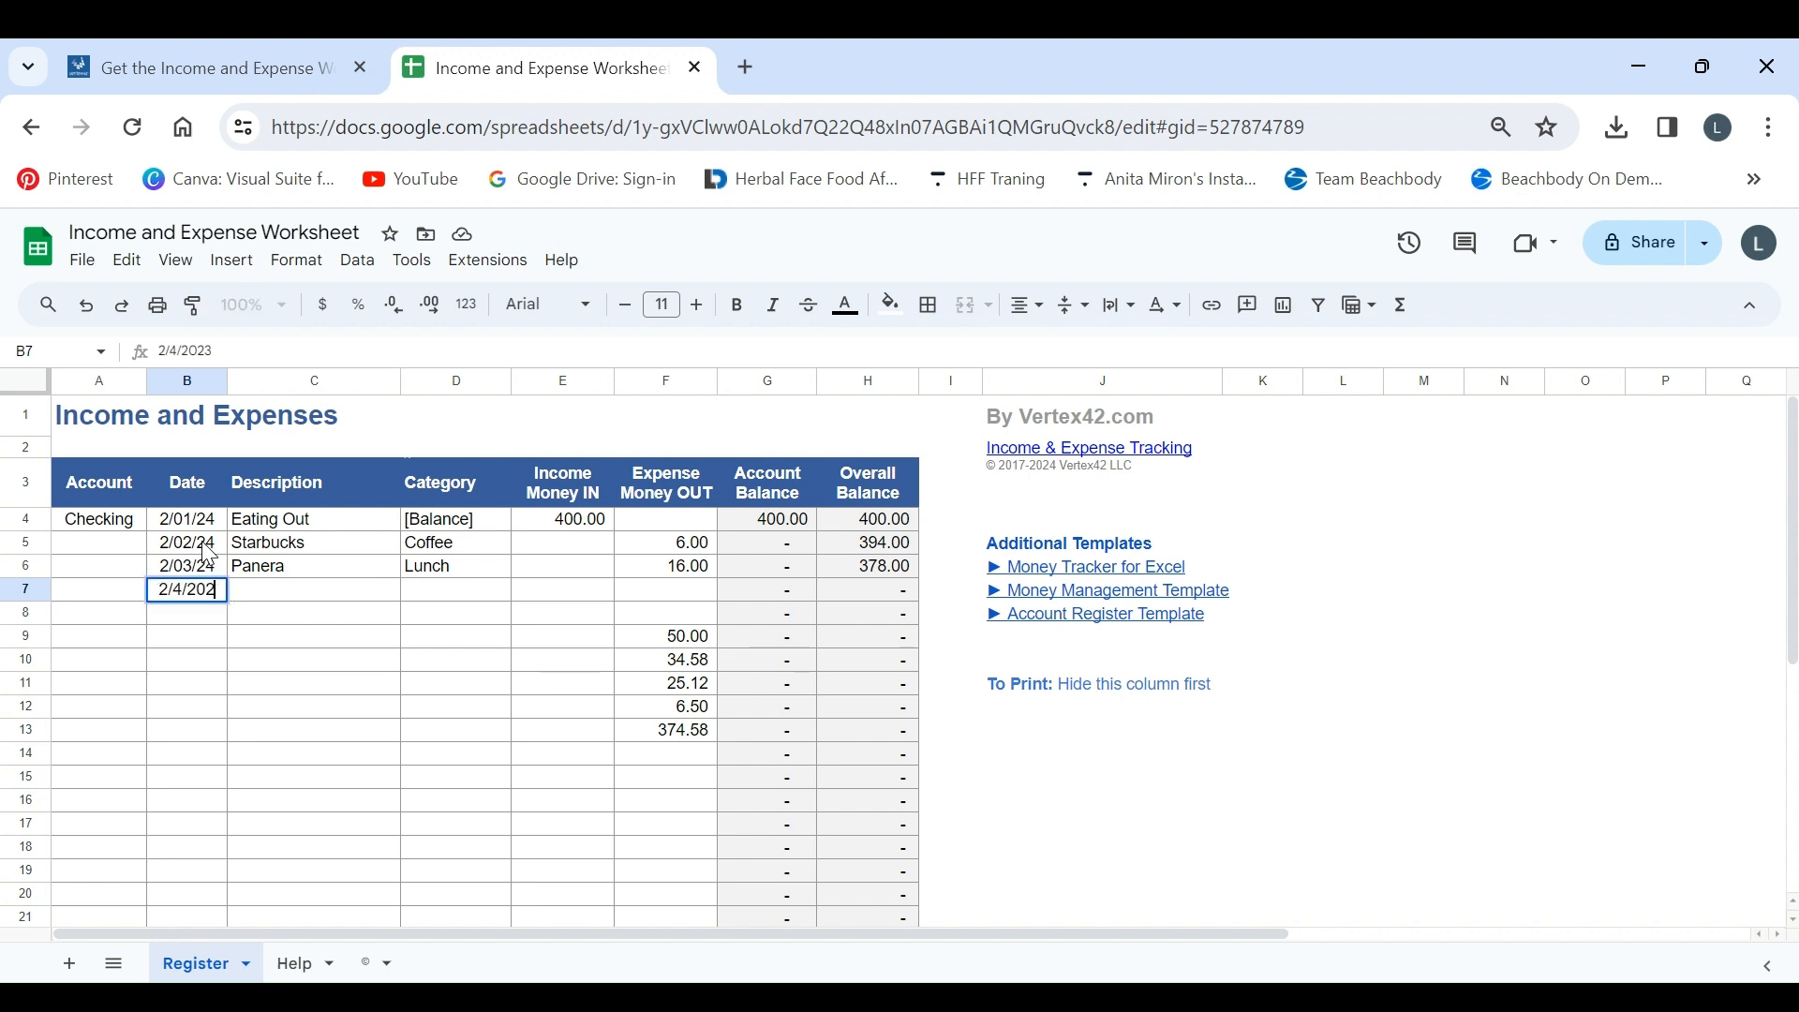
key("Tab")
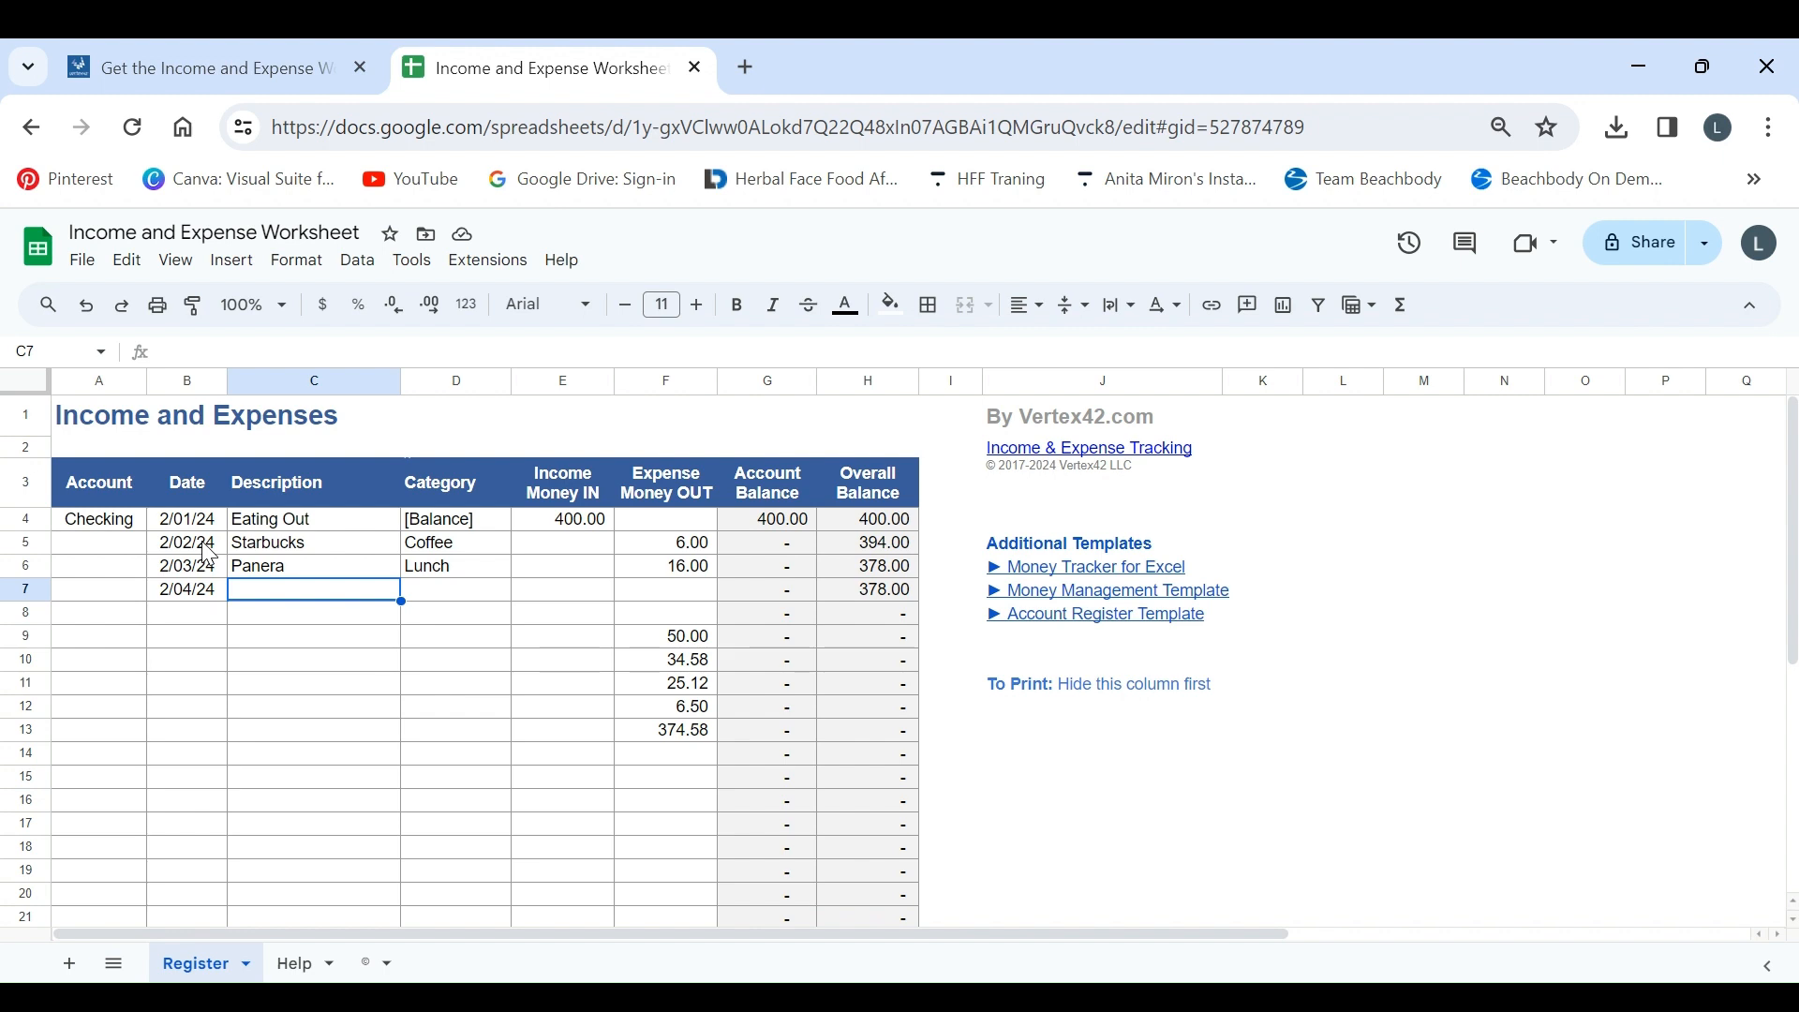
type("Local Pizza")
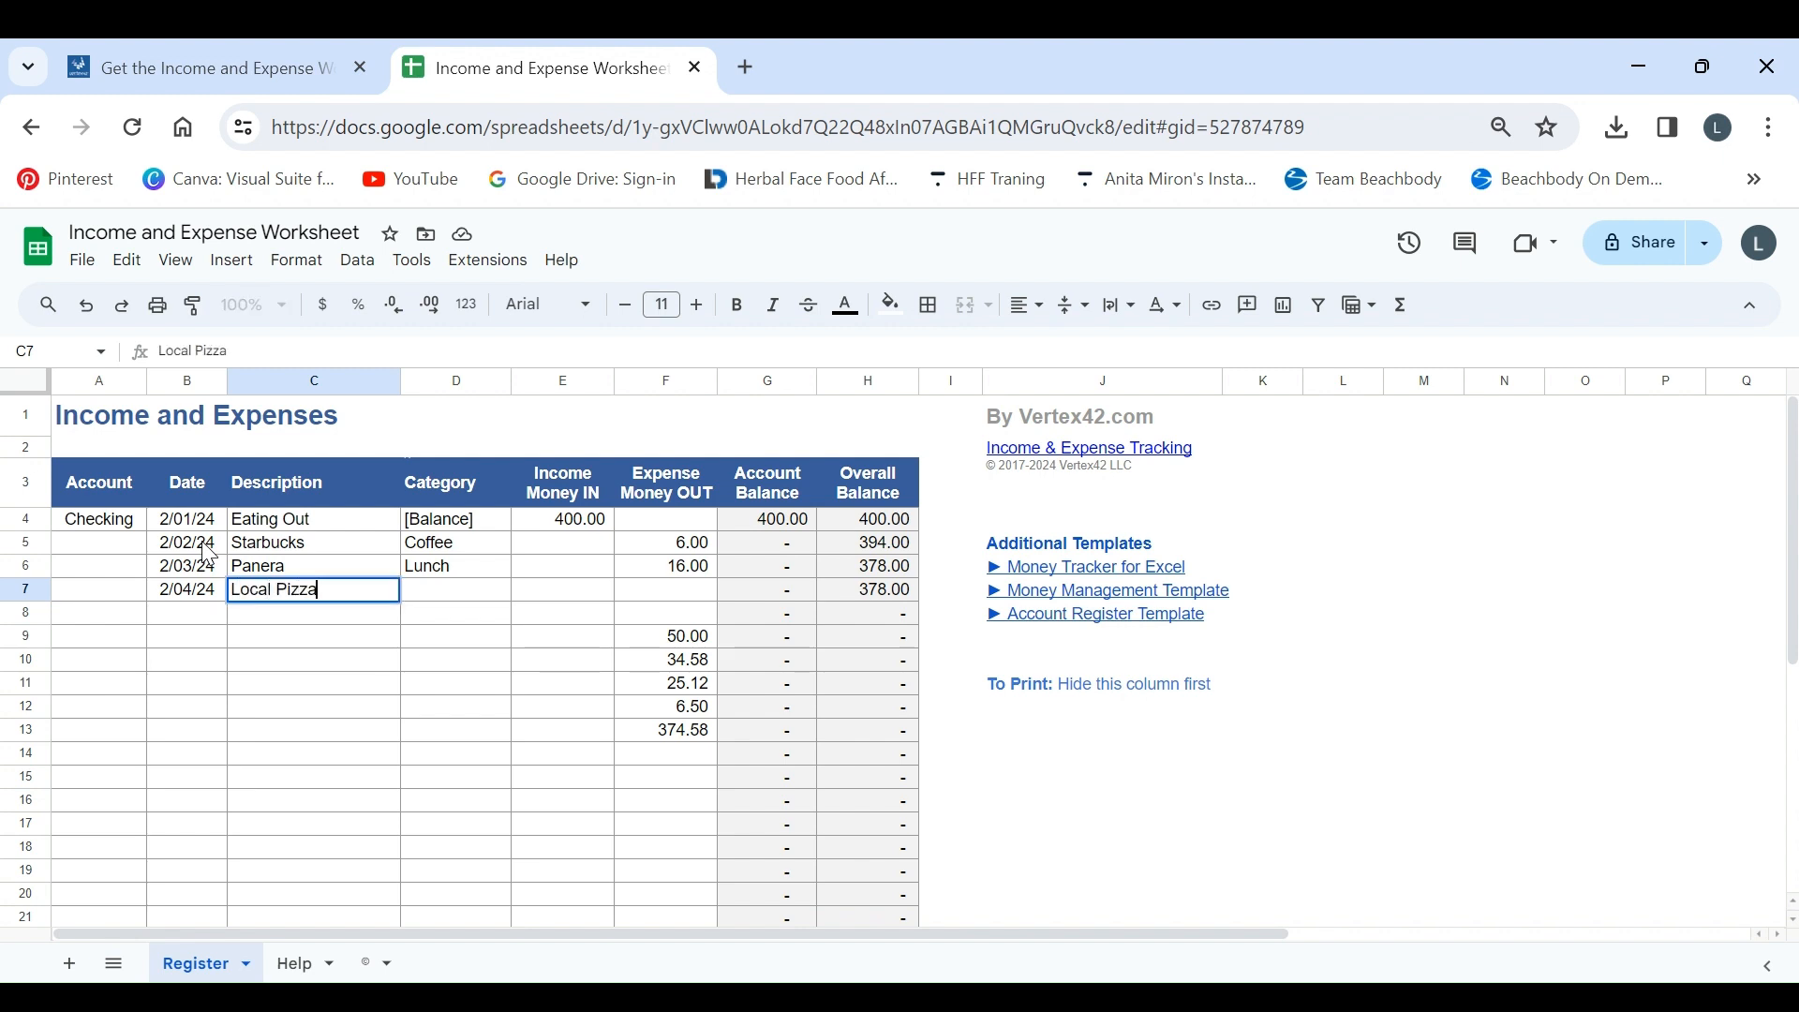
key("BackSpace")
type("eria")
key("Tab")
Step: Give the row 7 entry the category "Dinner" and an Expense Money OUT amount of 84
type("Dinner")
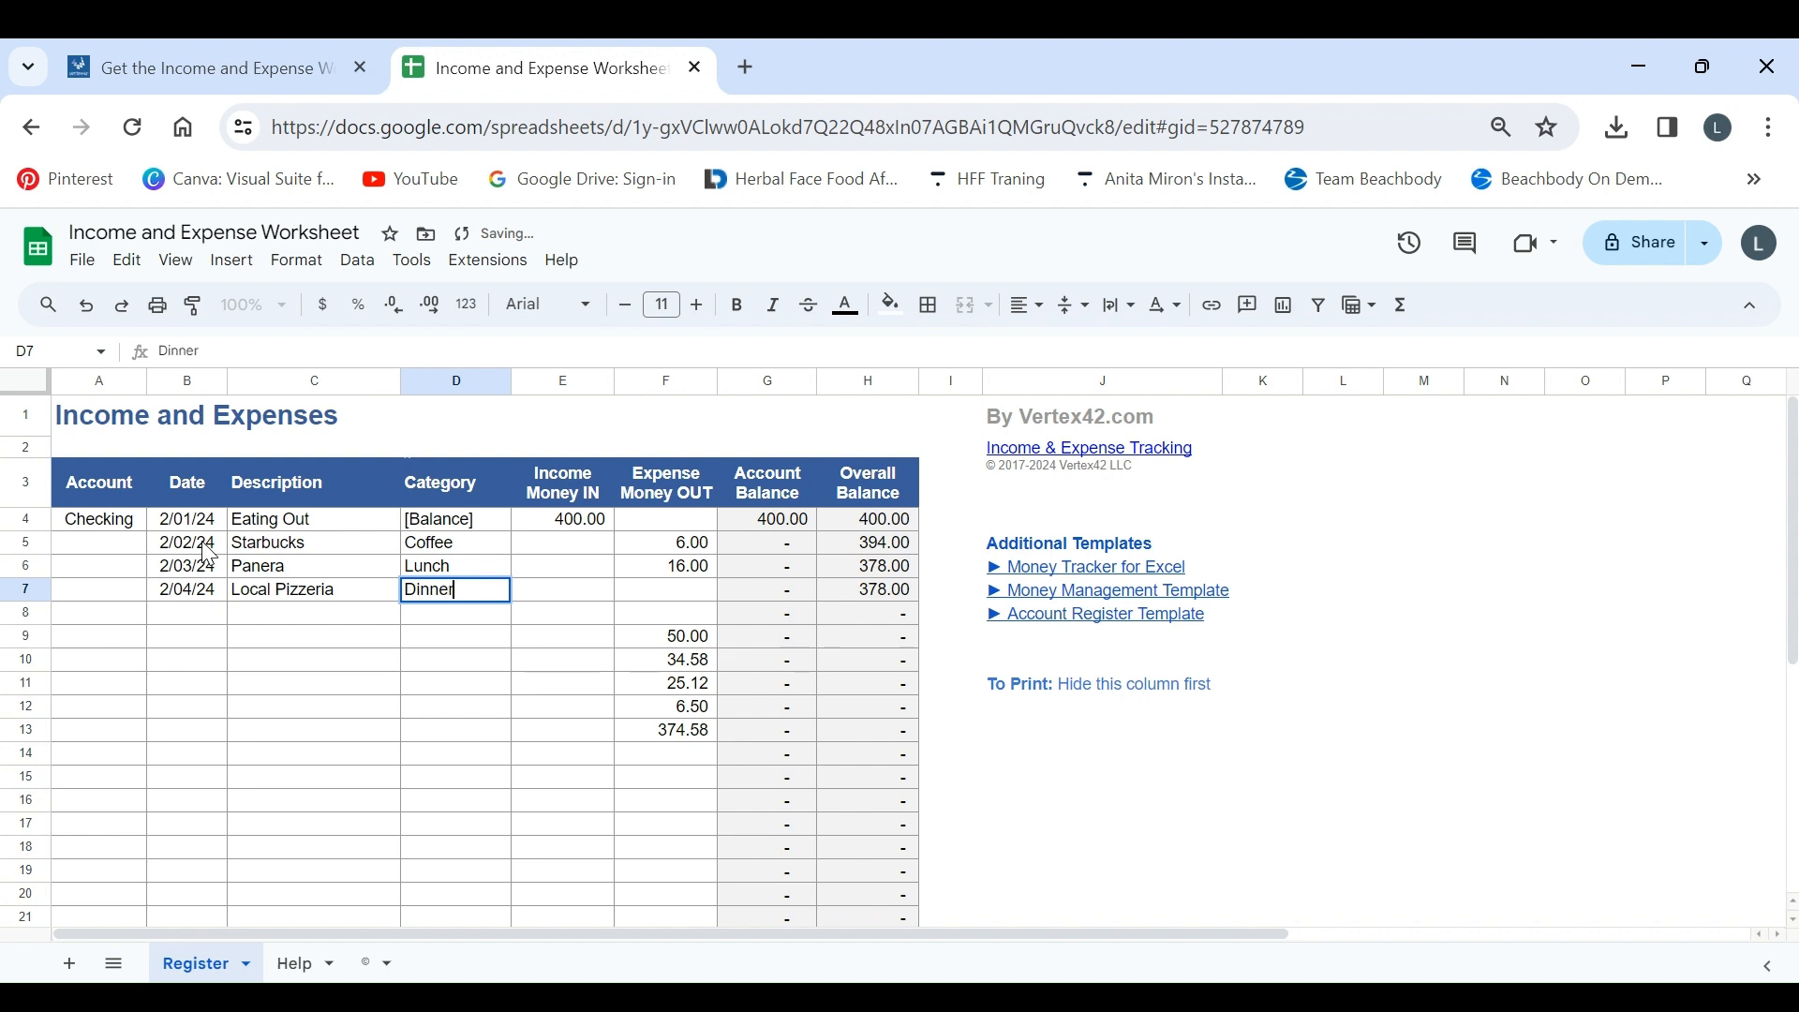
key("Tab")
key("Tab")
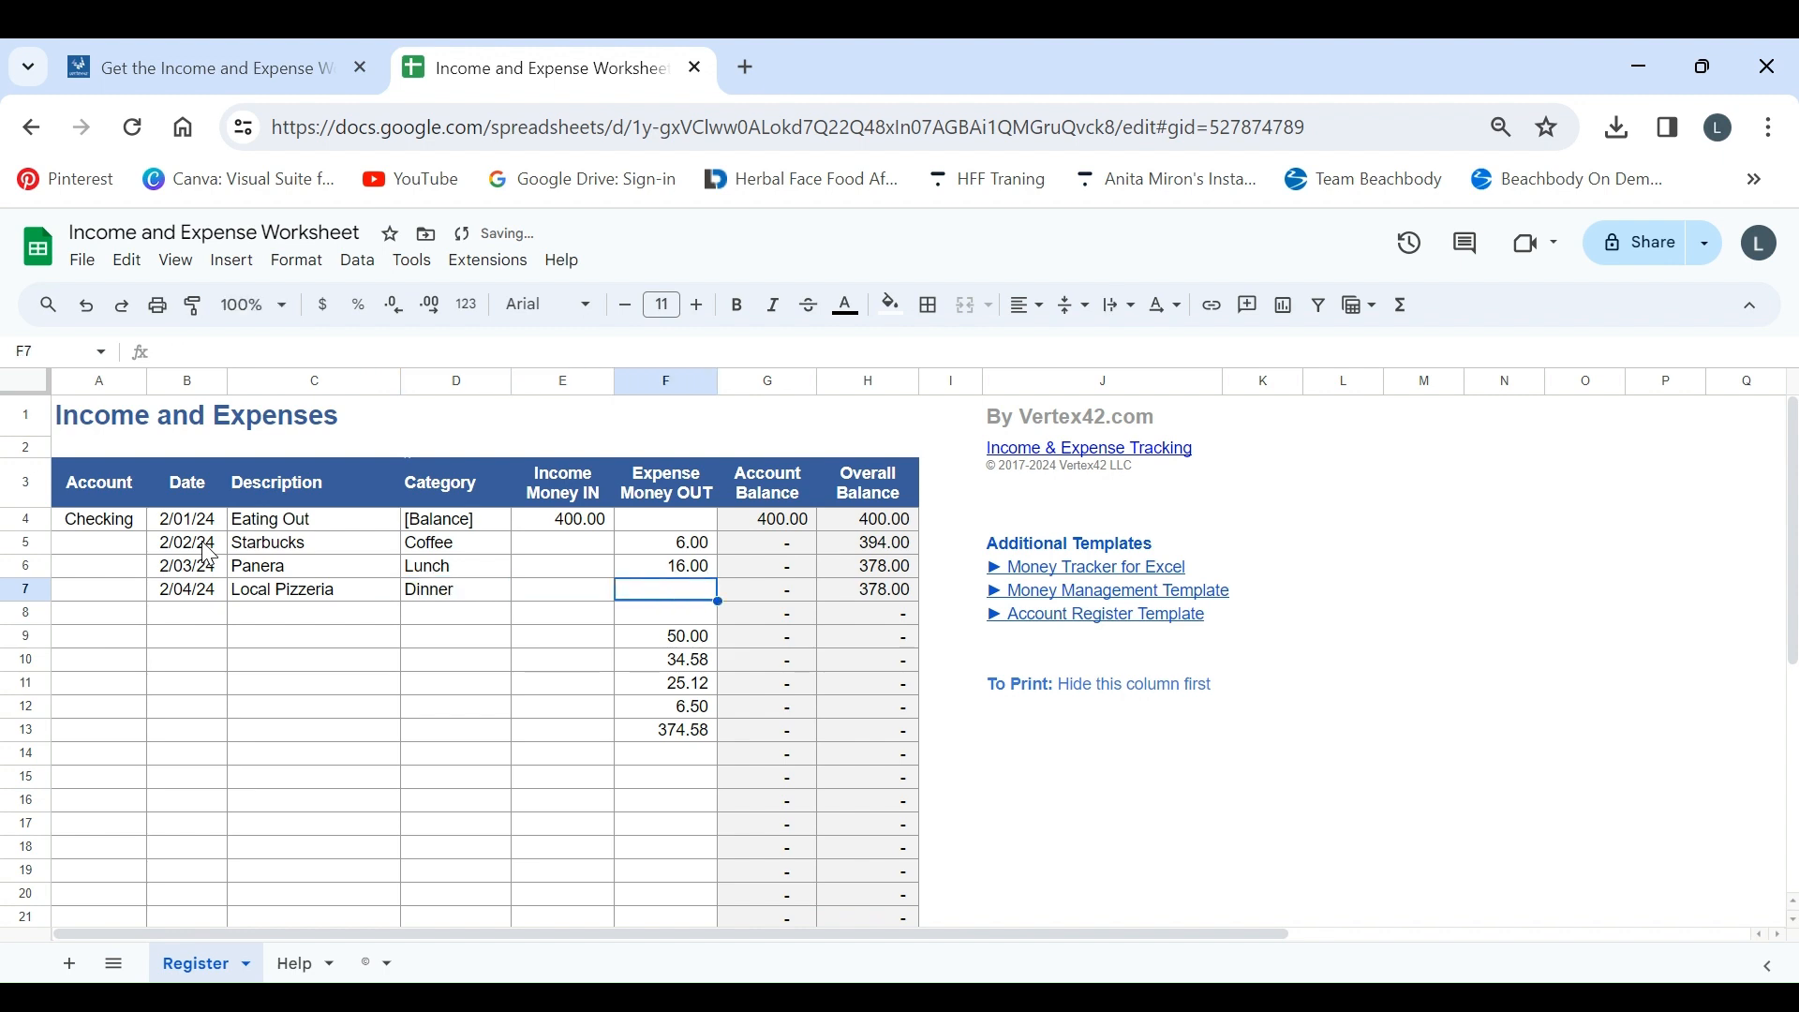
type("84")
key("Return")
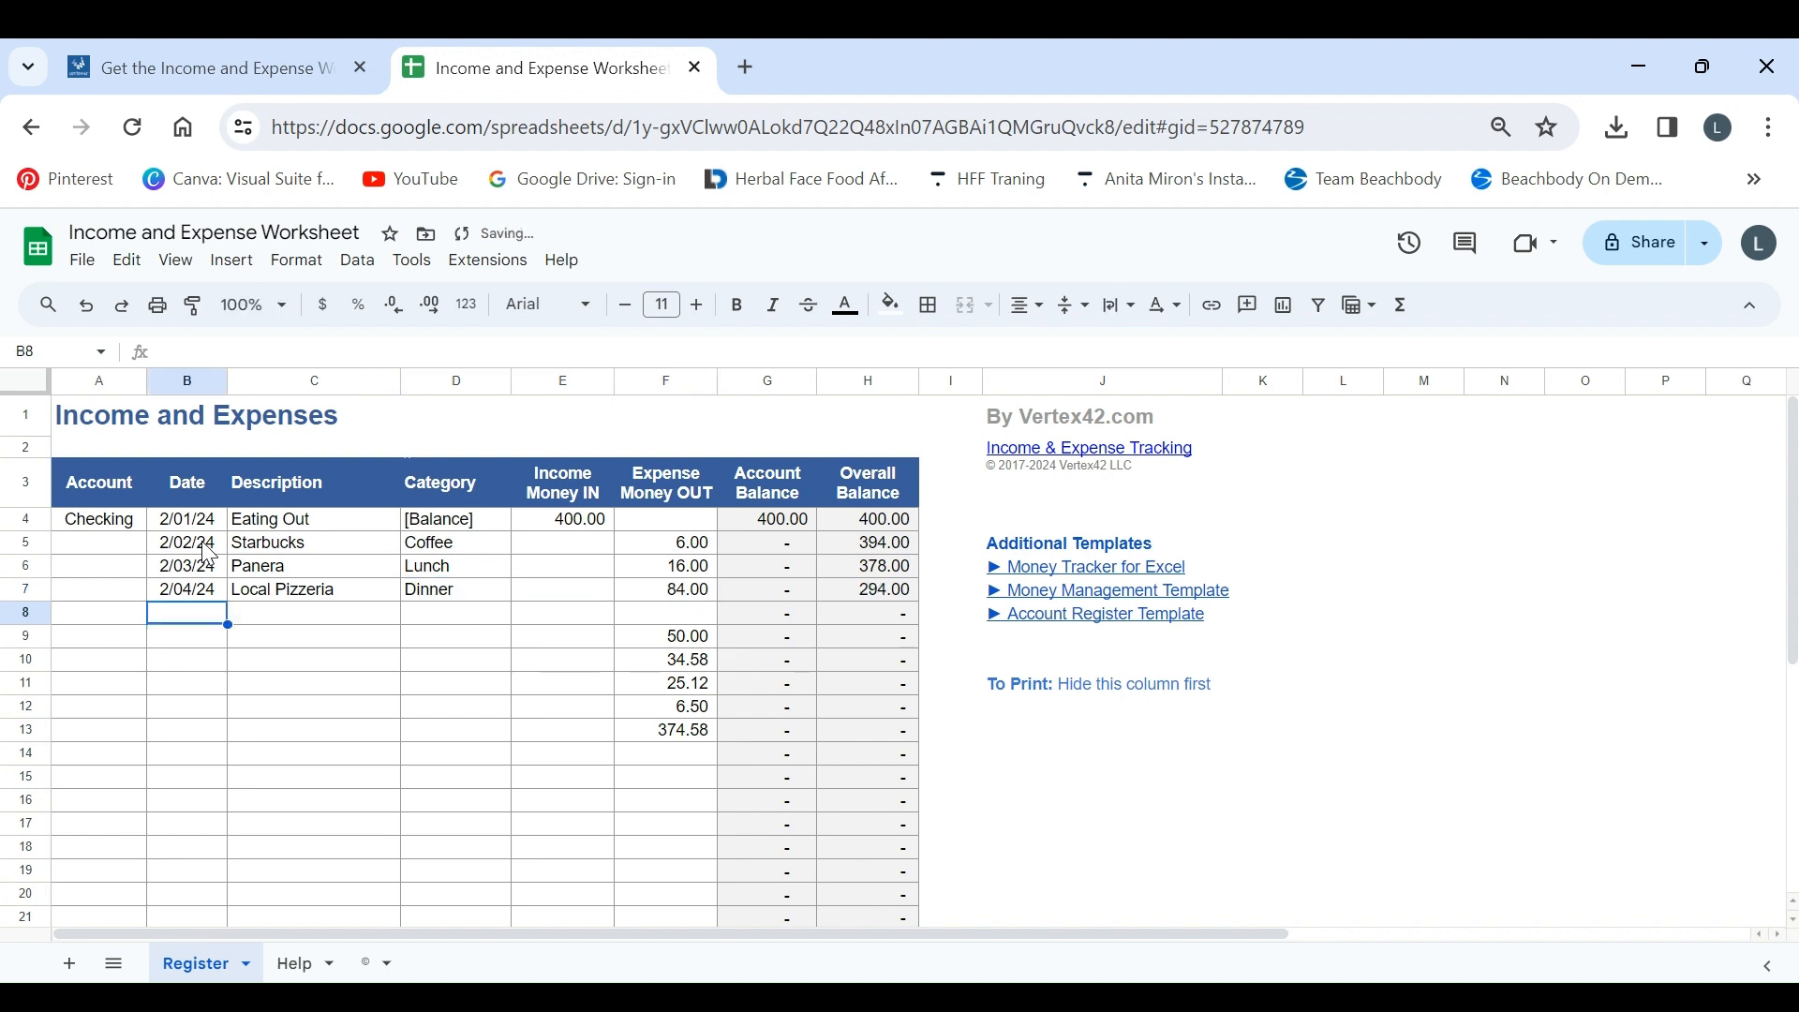
Step: Review the Expense Money OUT amounts of the three new entries by selecting cells F5 through F7
key("Up")
key("Up")
key("Up")
key("Right")
key("Right")
key("Right")
key("Right")
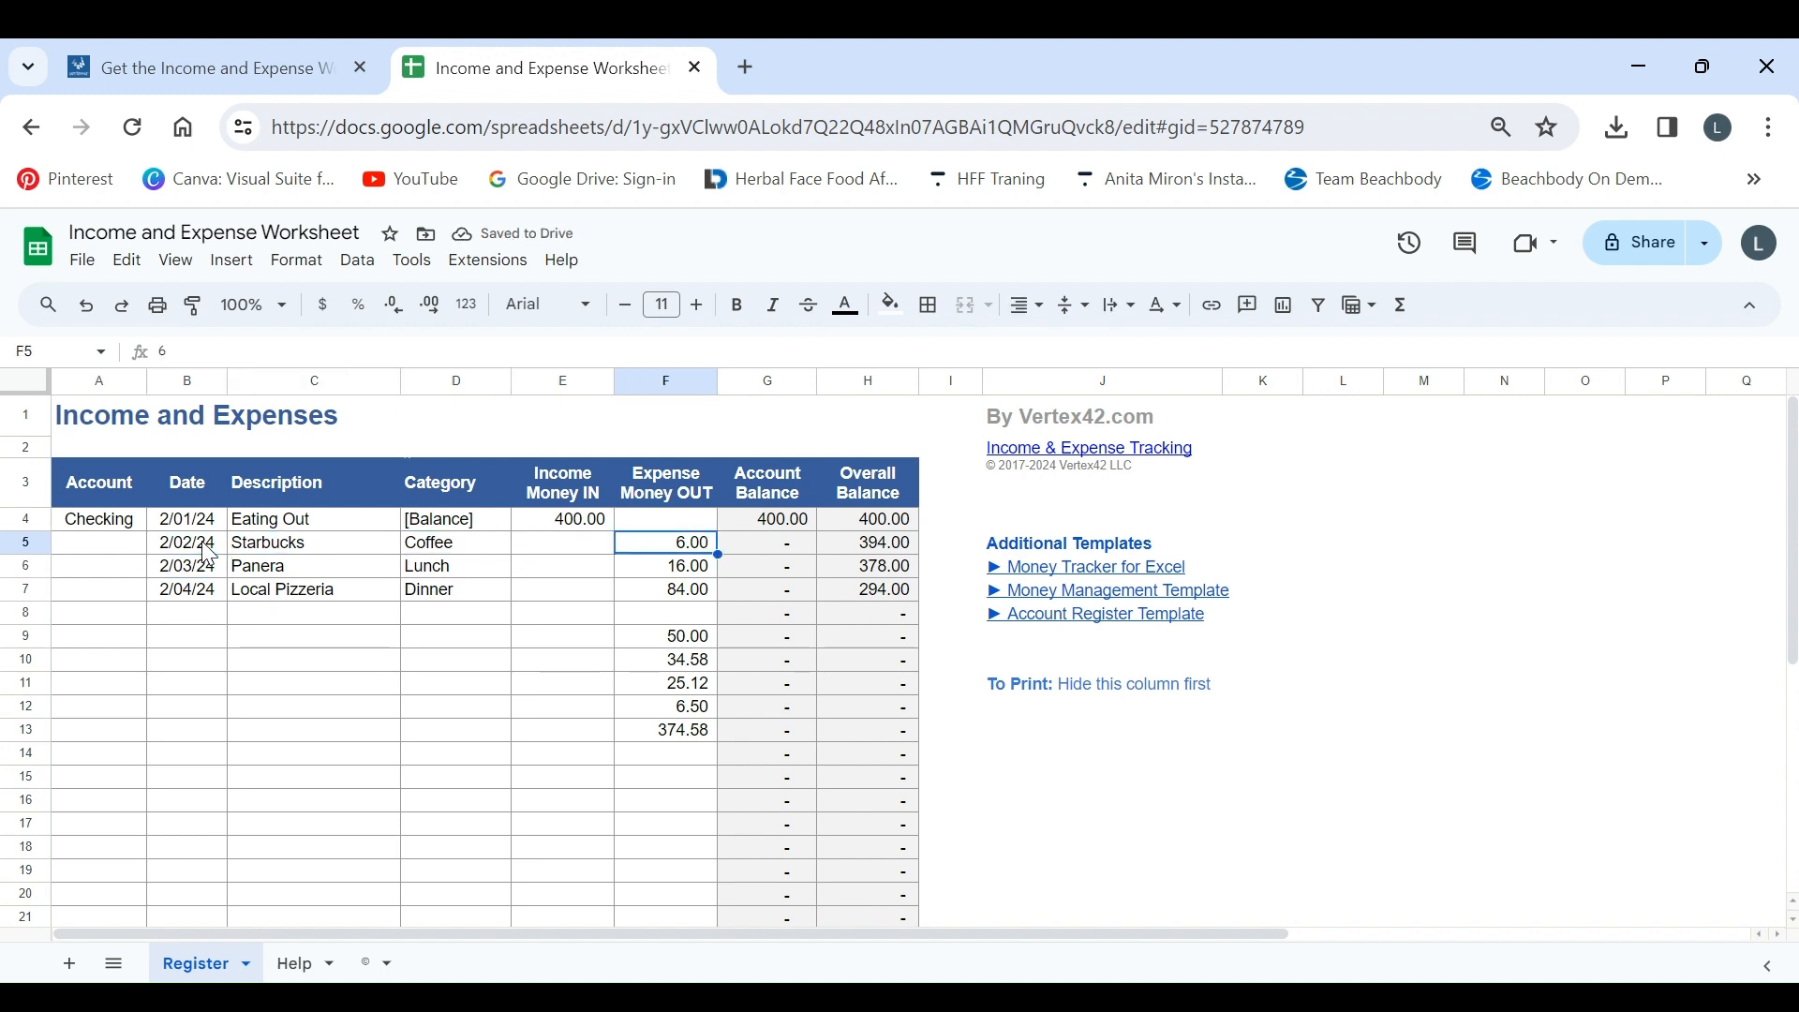
key("Down")
key("Down")
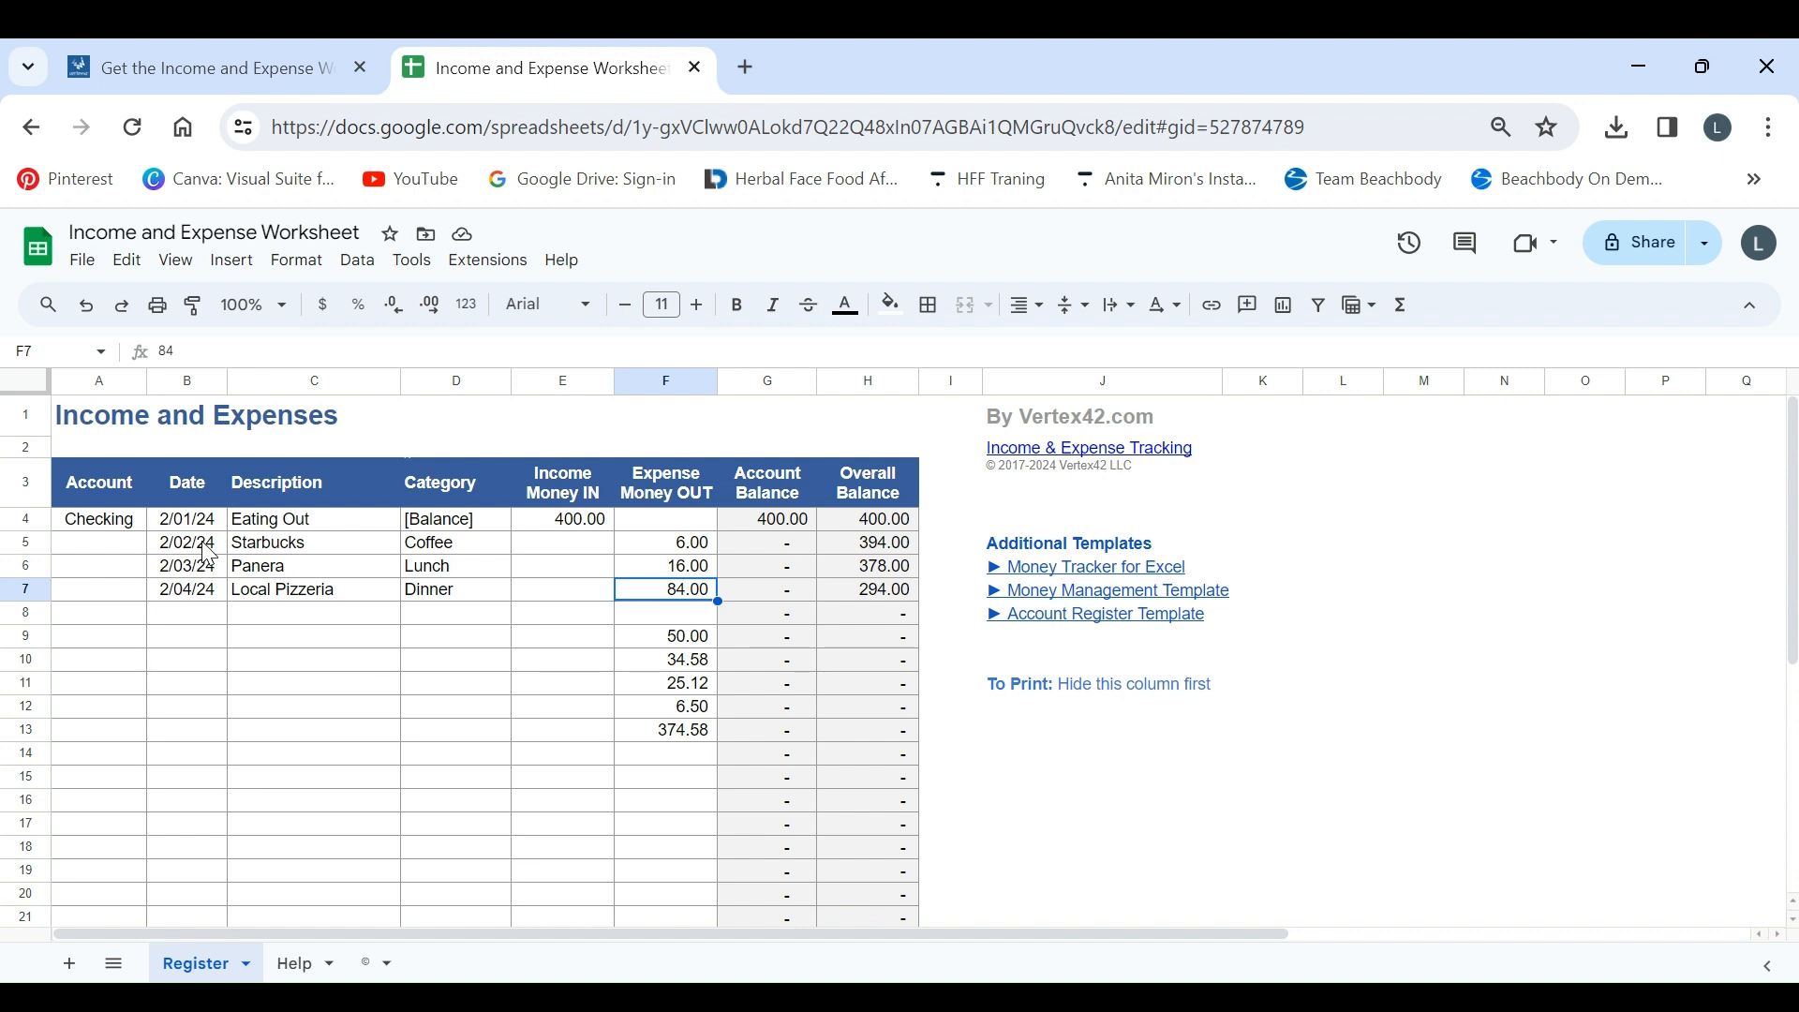
key("Up")
key("Up")
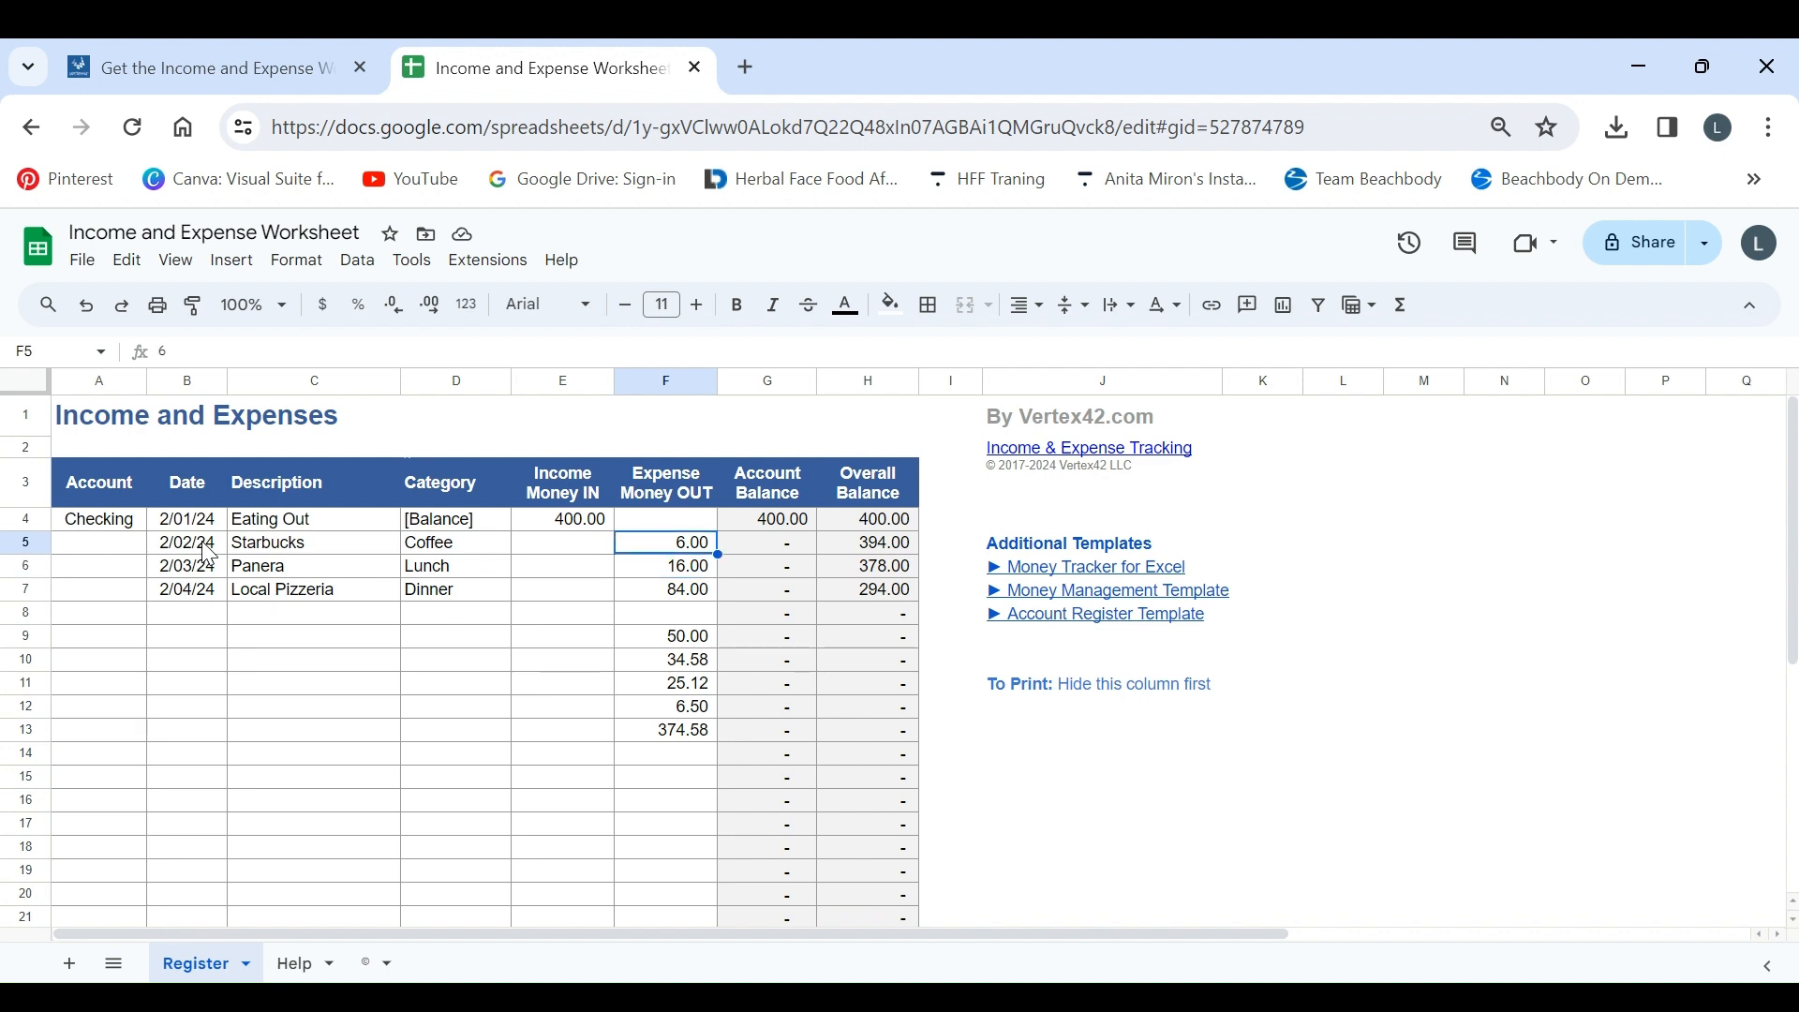
key("shift+Down")
key("shift+Down")
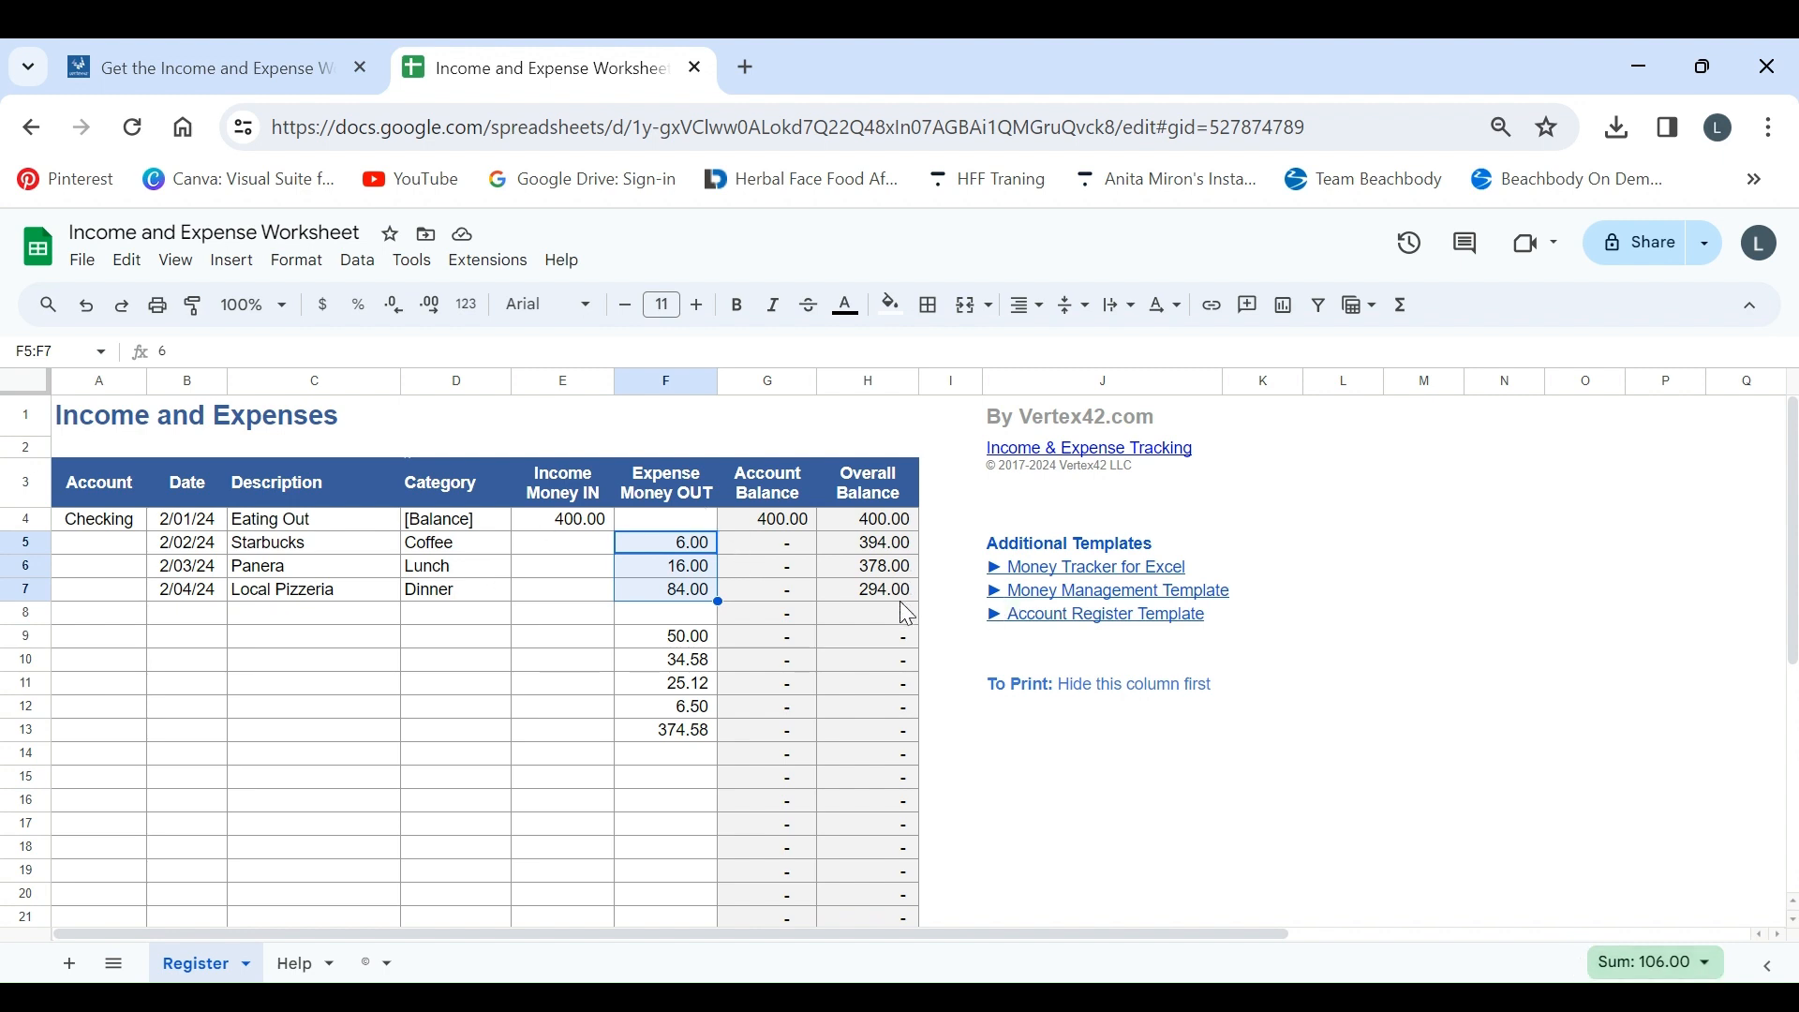
Step: Enter the date 2/09/24 and the description "TGI Friday's" for the row 8 entry
left_click(204, 621)
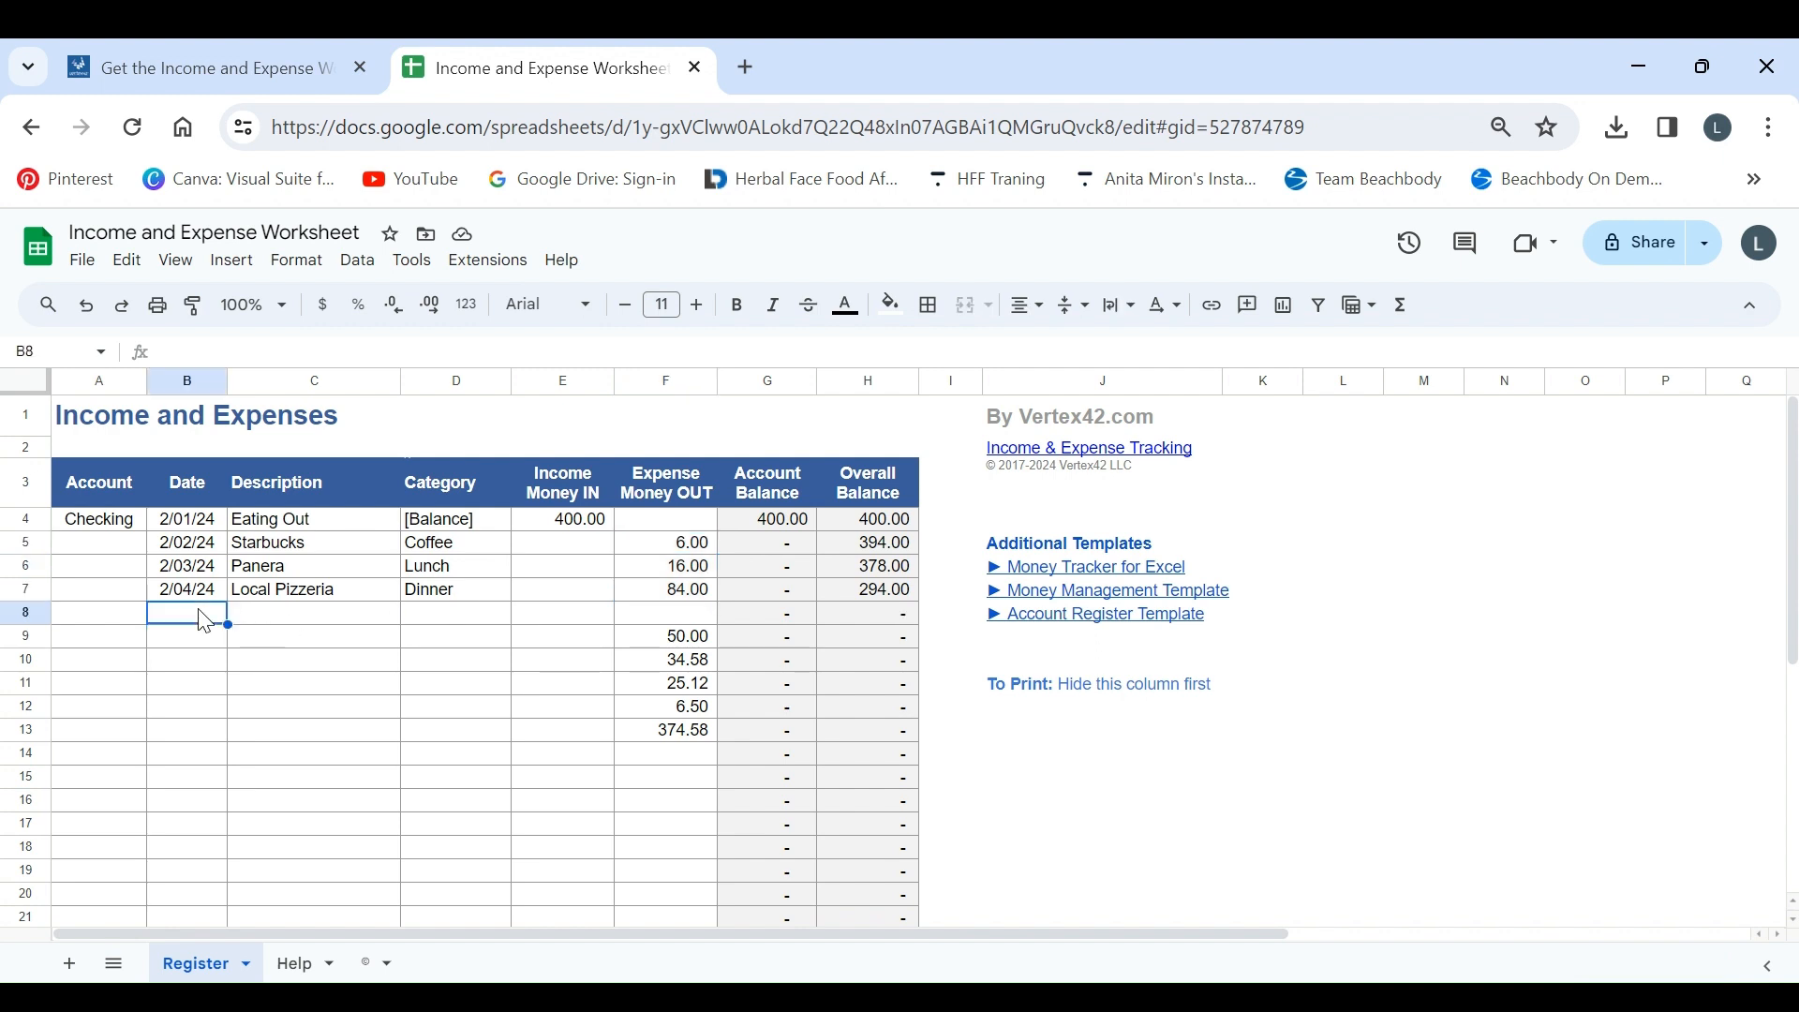
type("2/09/24")
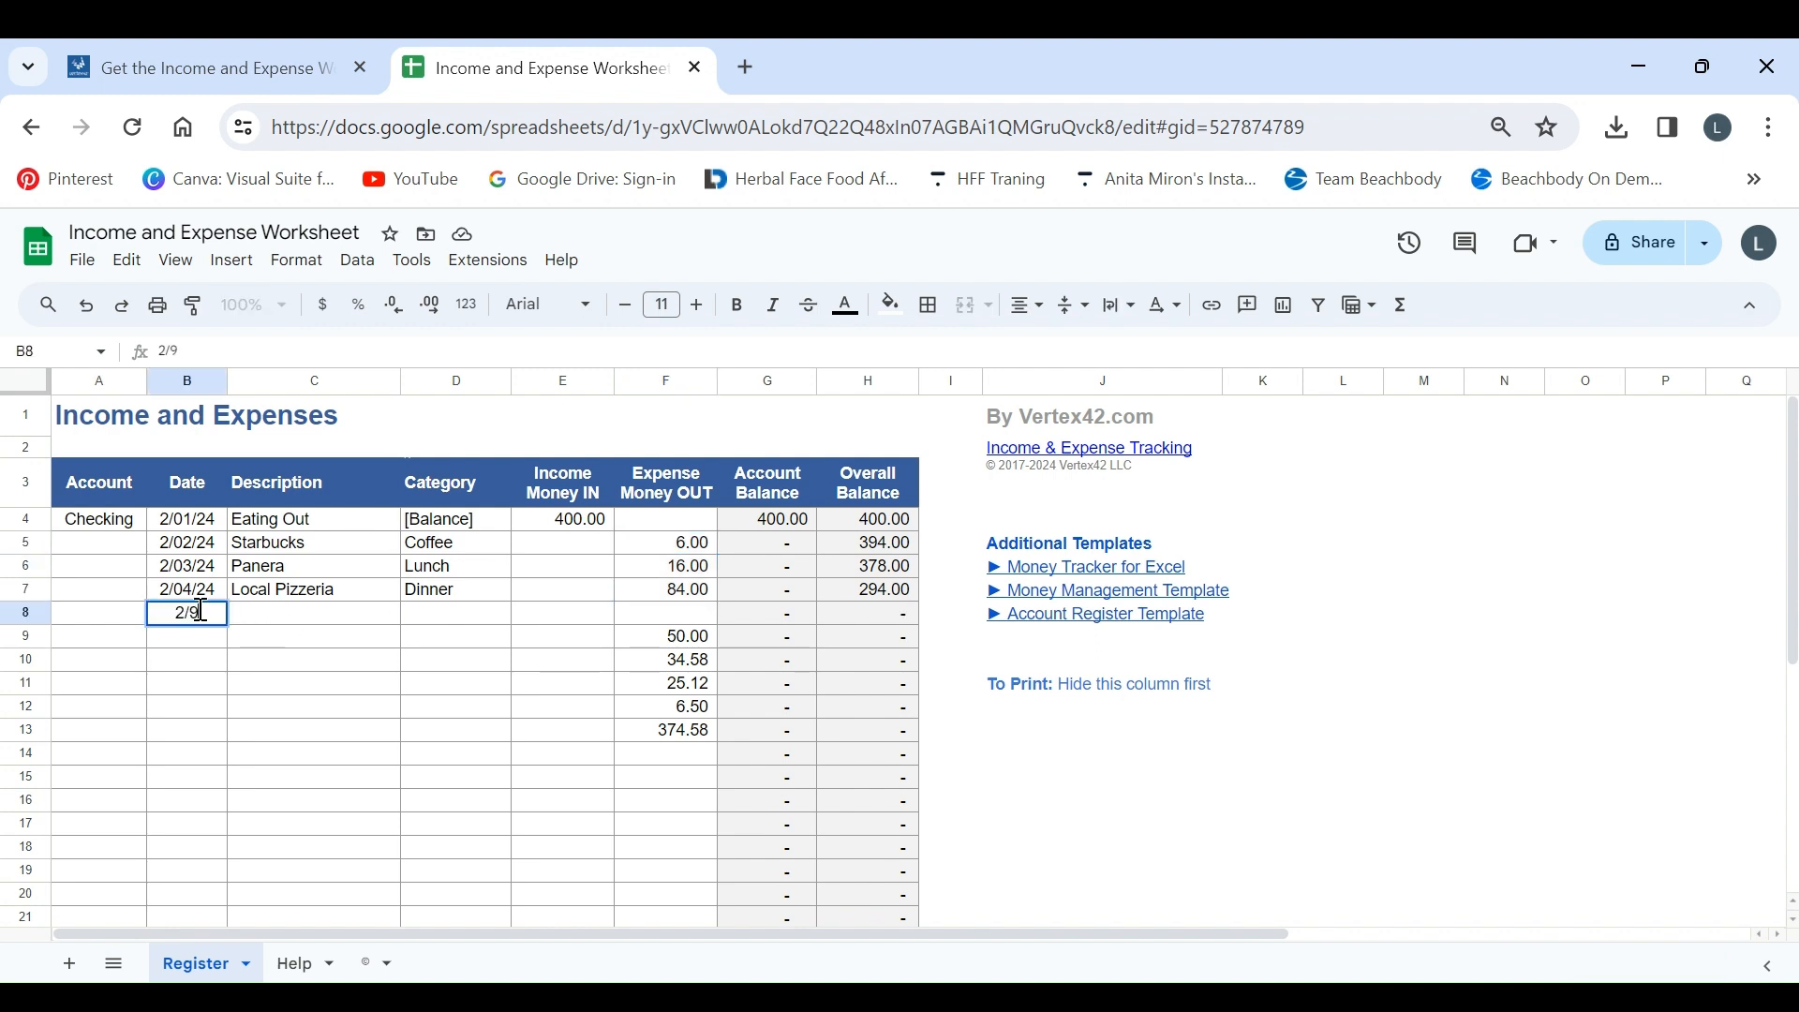
key("Tab")
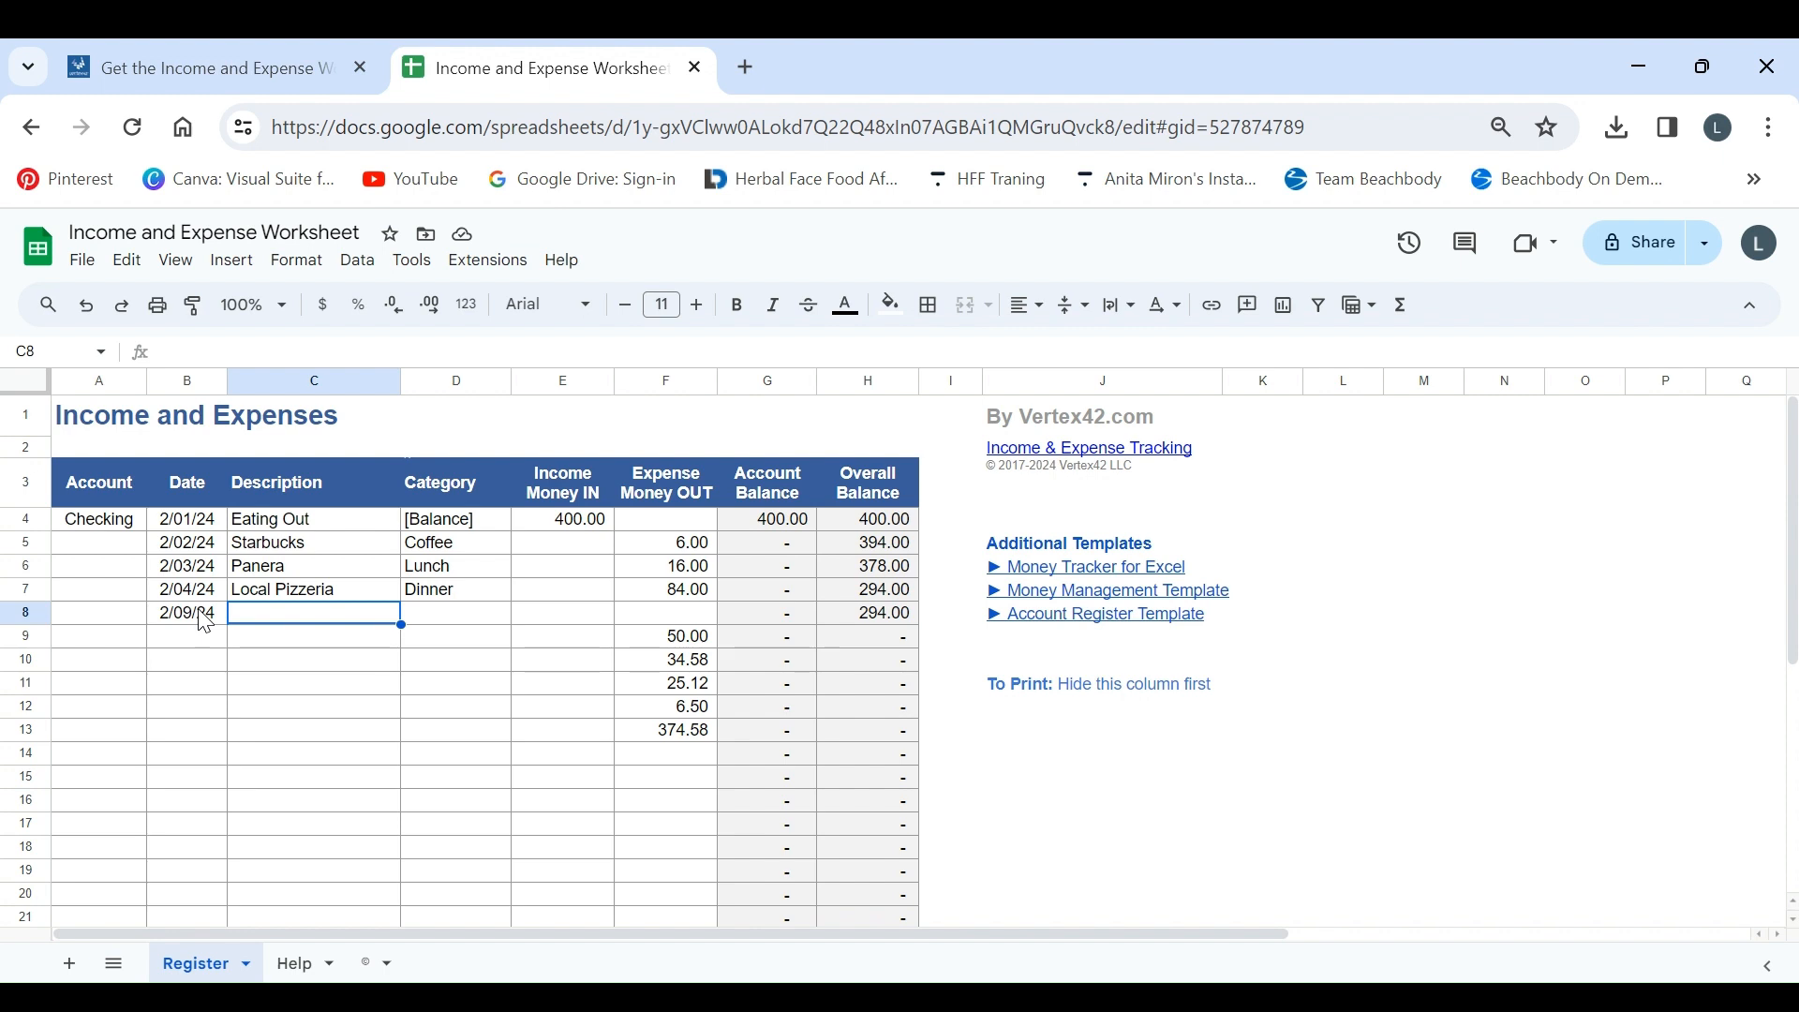
type("TGI Frida")
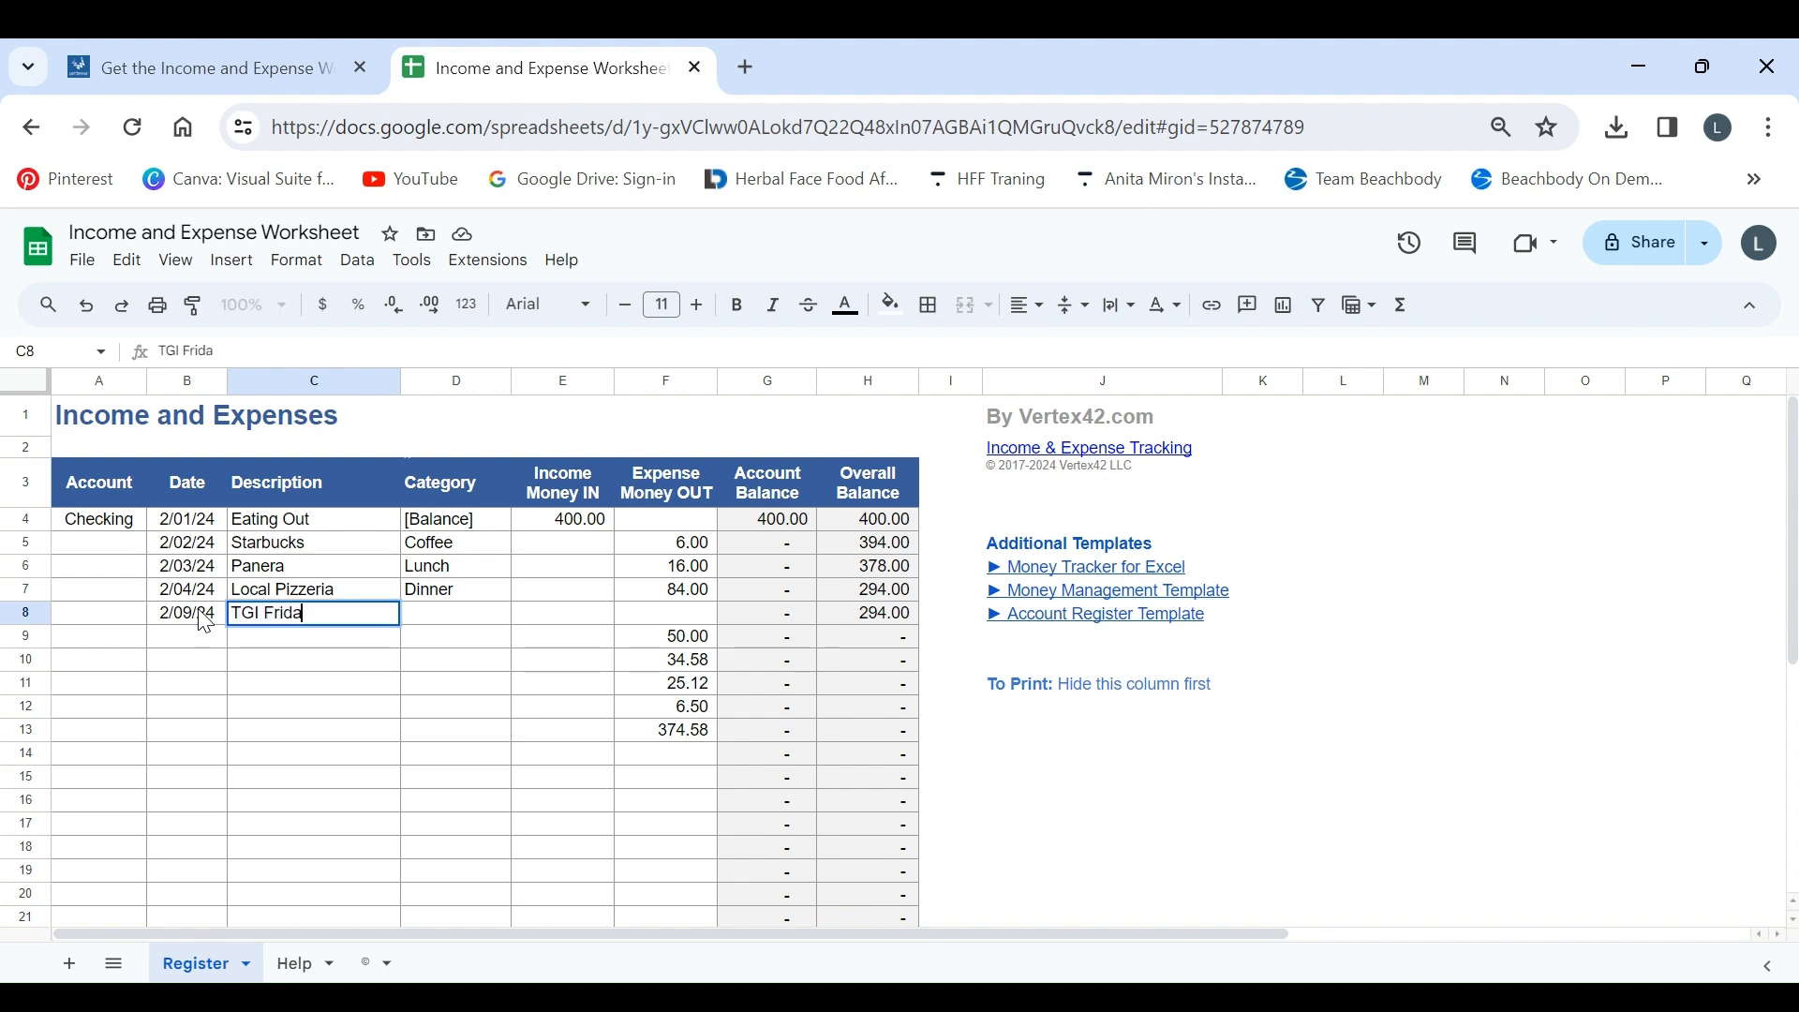
type("y's")
key("Tab")
Step: Give the row 8 entry the category "Dinner" and an Expense Money OUT amount of 125
type("Dinn")
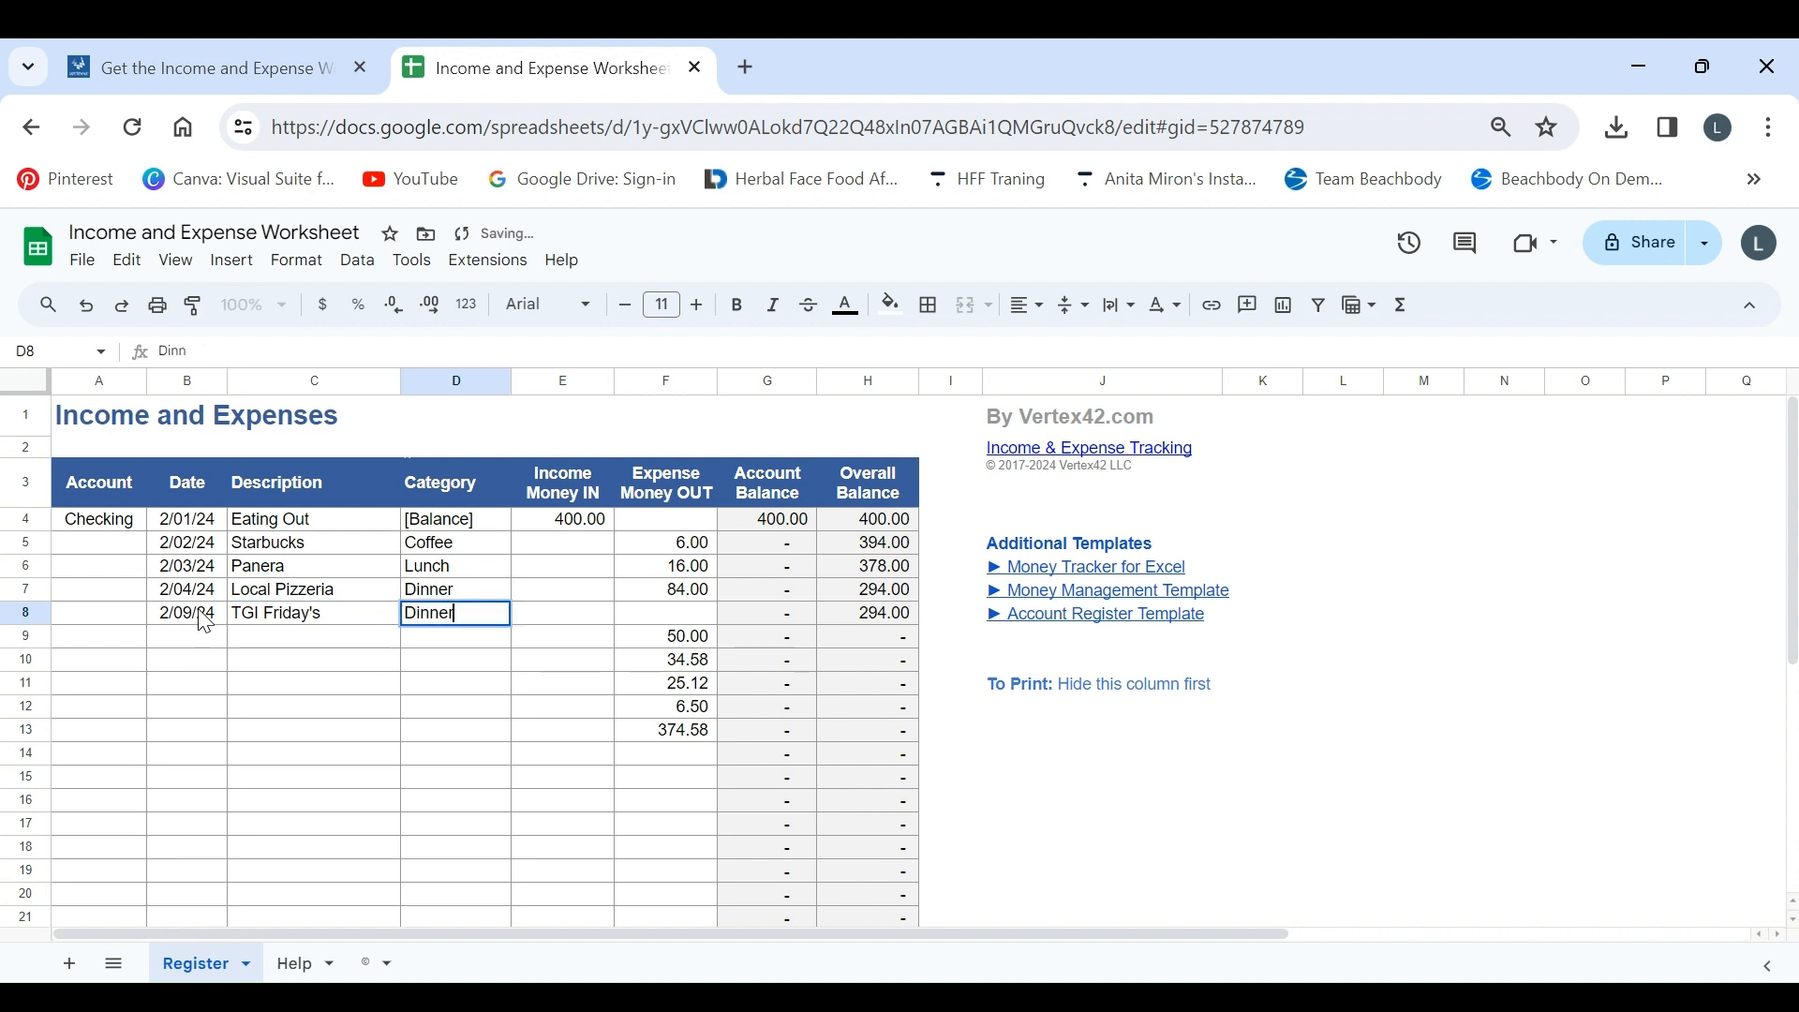
key("Tab")
key("Tab")
type("125")
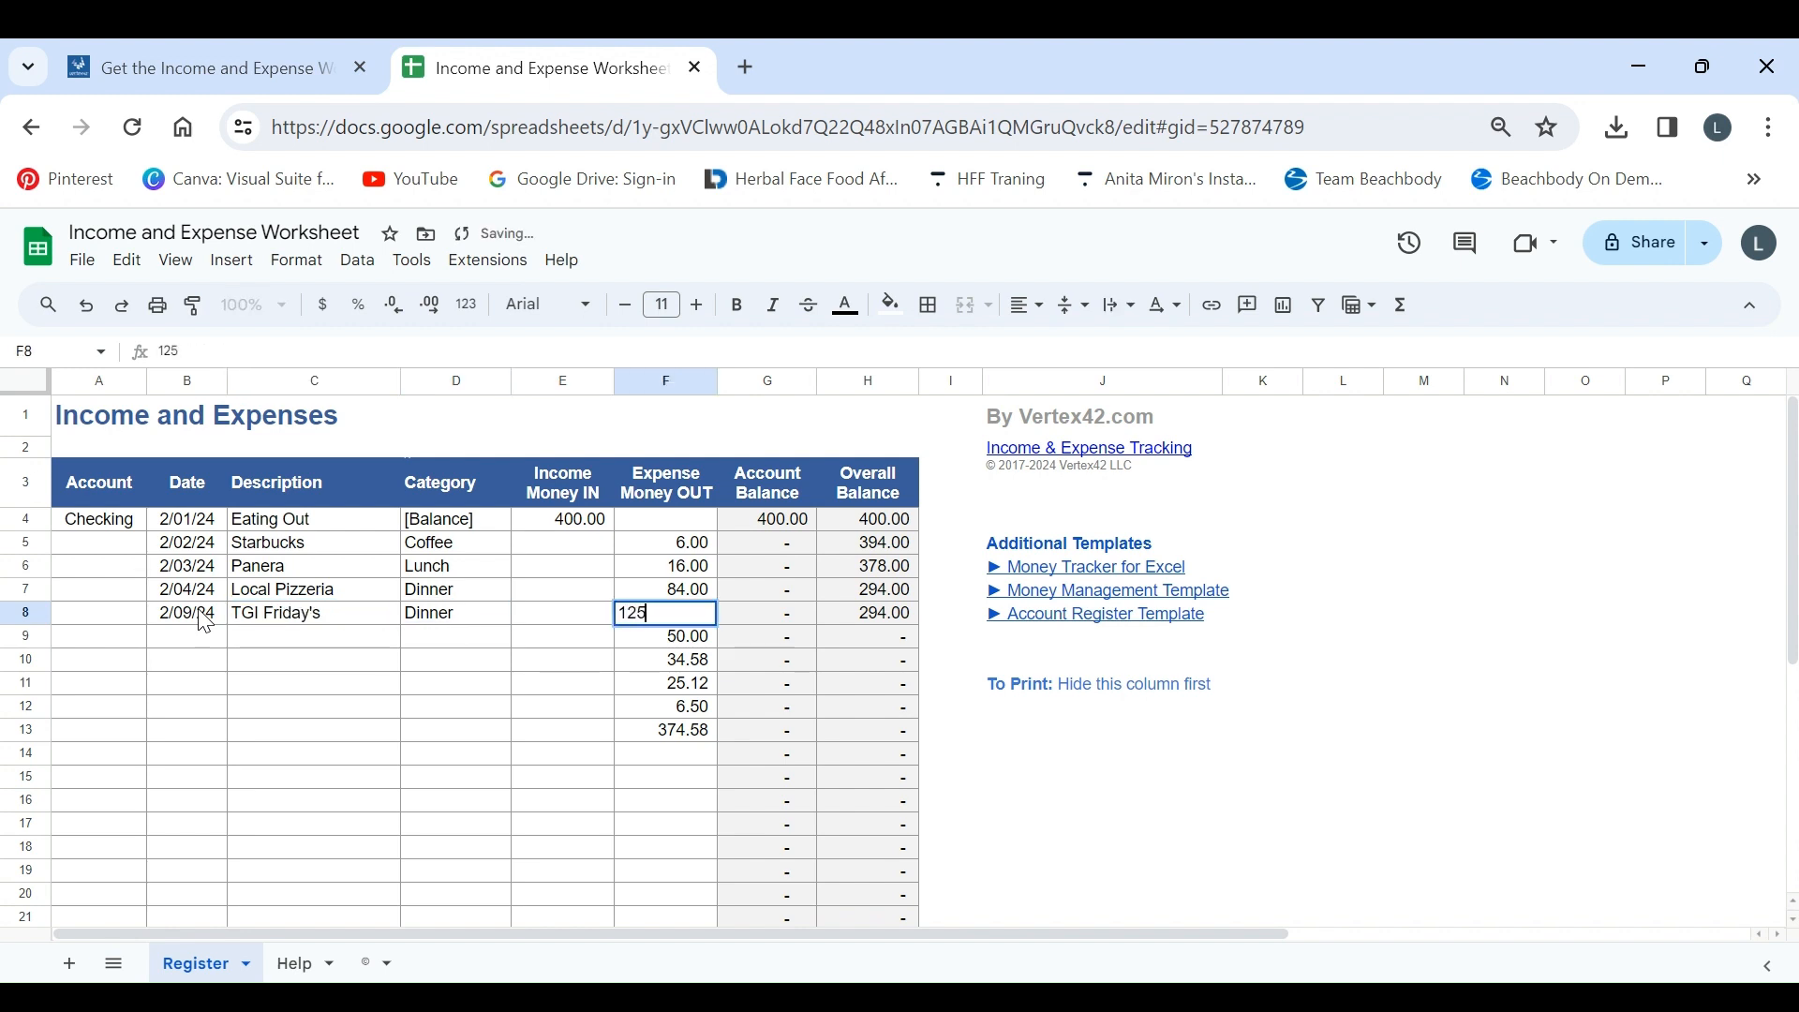
key("Tab")
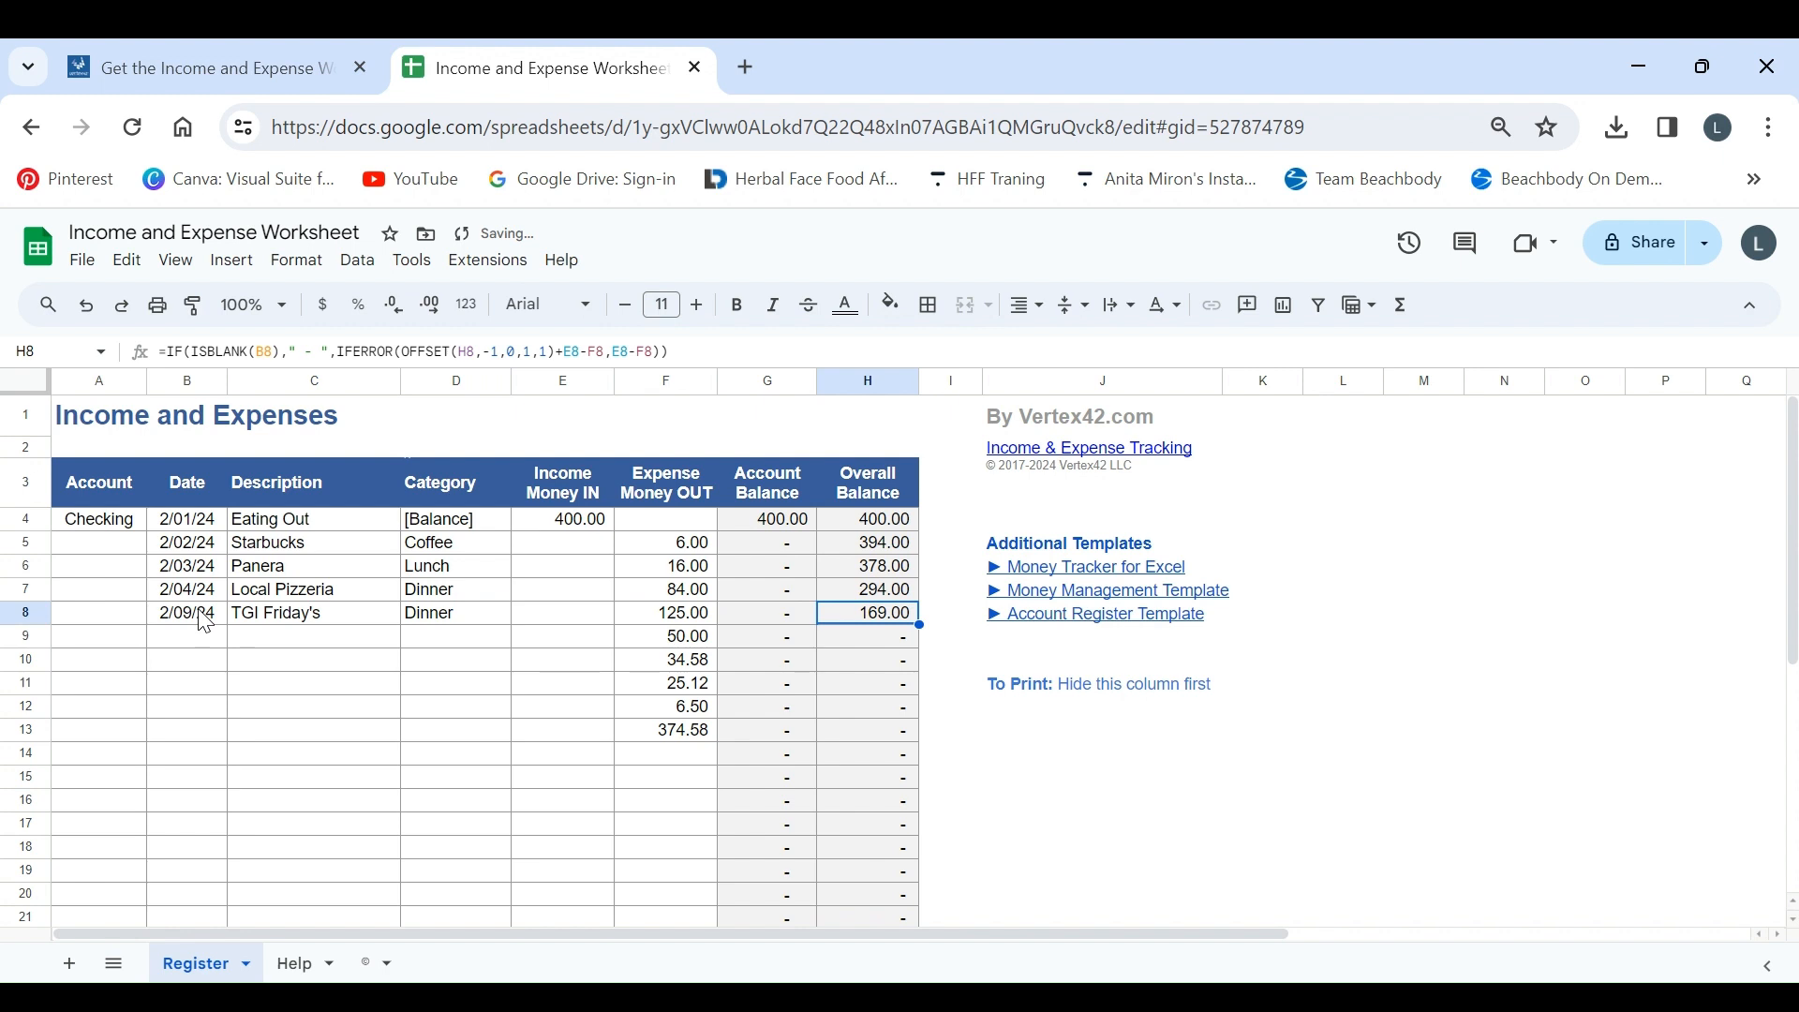
Step: Clear the leftover sample amounts from the Expense Money OUT cells F9 through F13
key("Down")
key("Left")
key("Left")
key("Left")
key("Left")
key("Left")
key("Left")
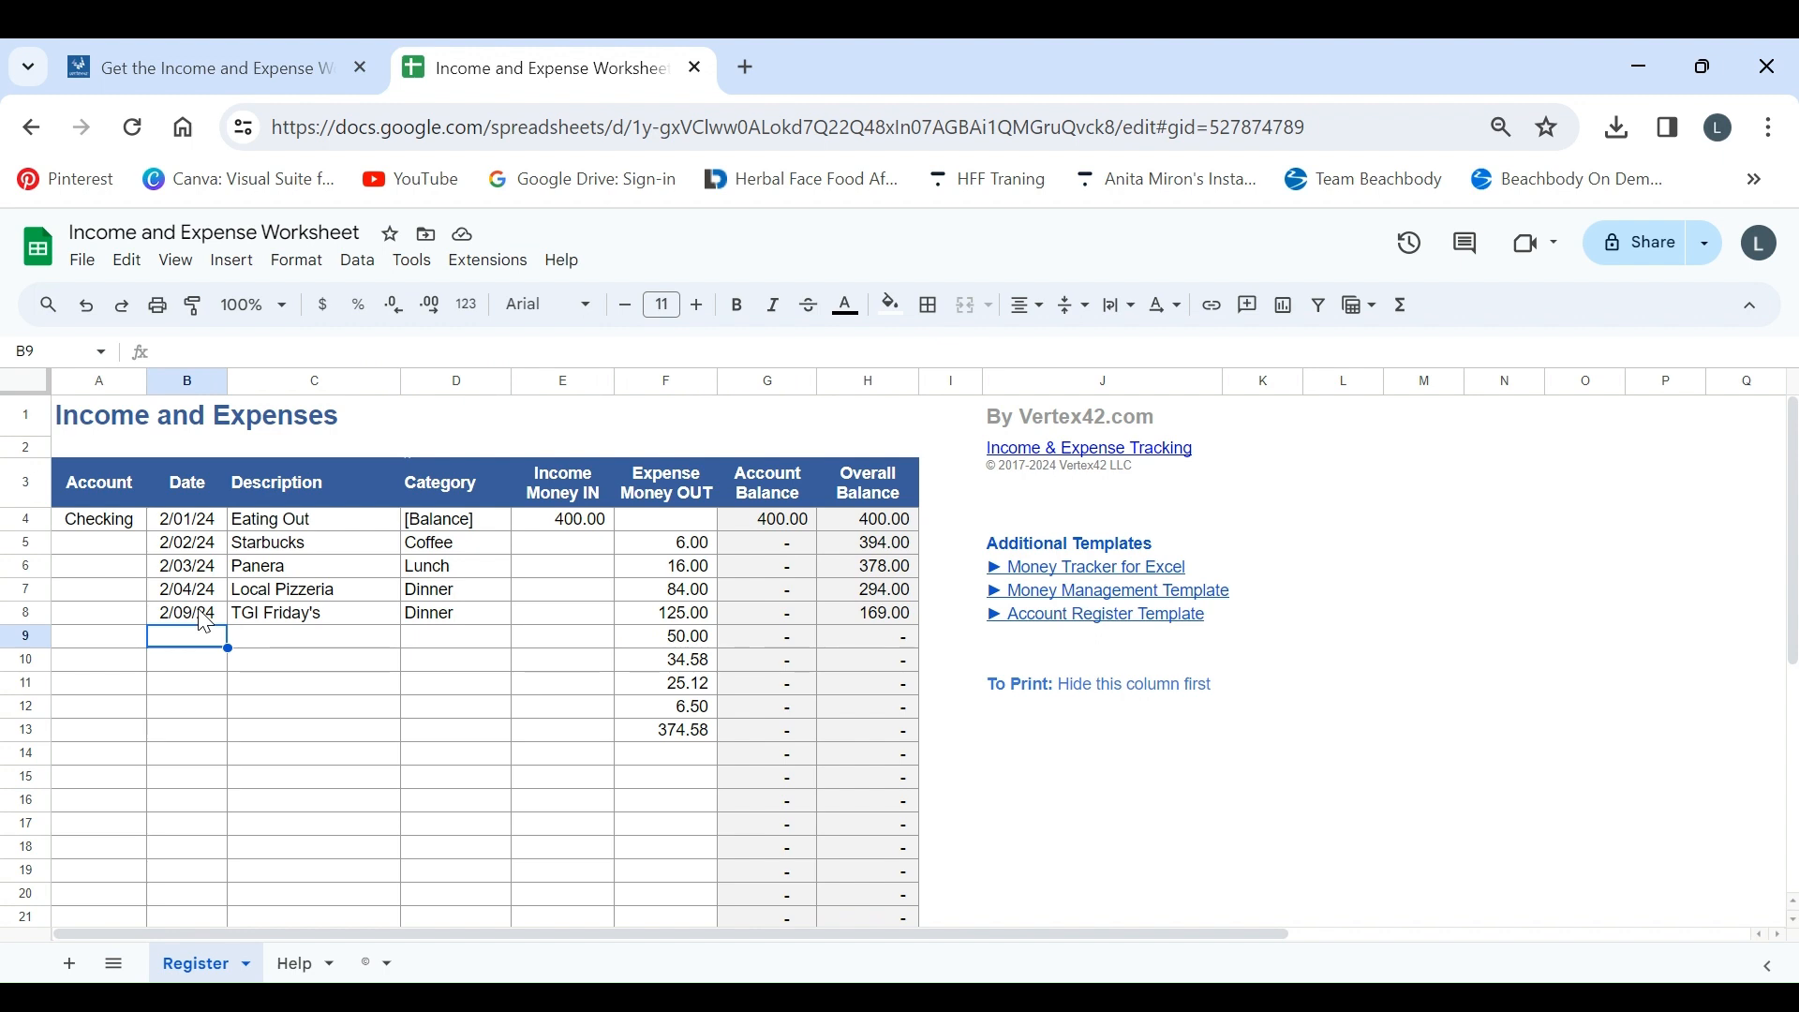
key("Right")
key("Right")
key("Right")
key("Right")
key("Delete")
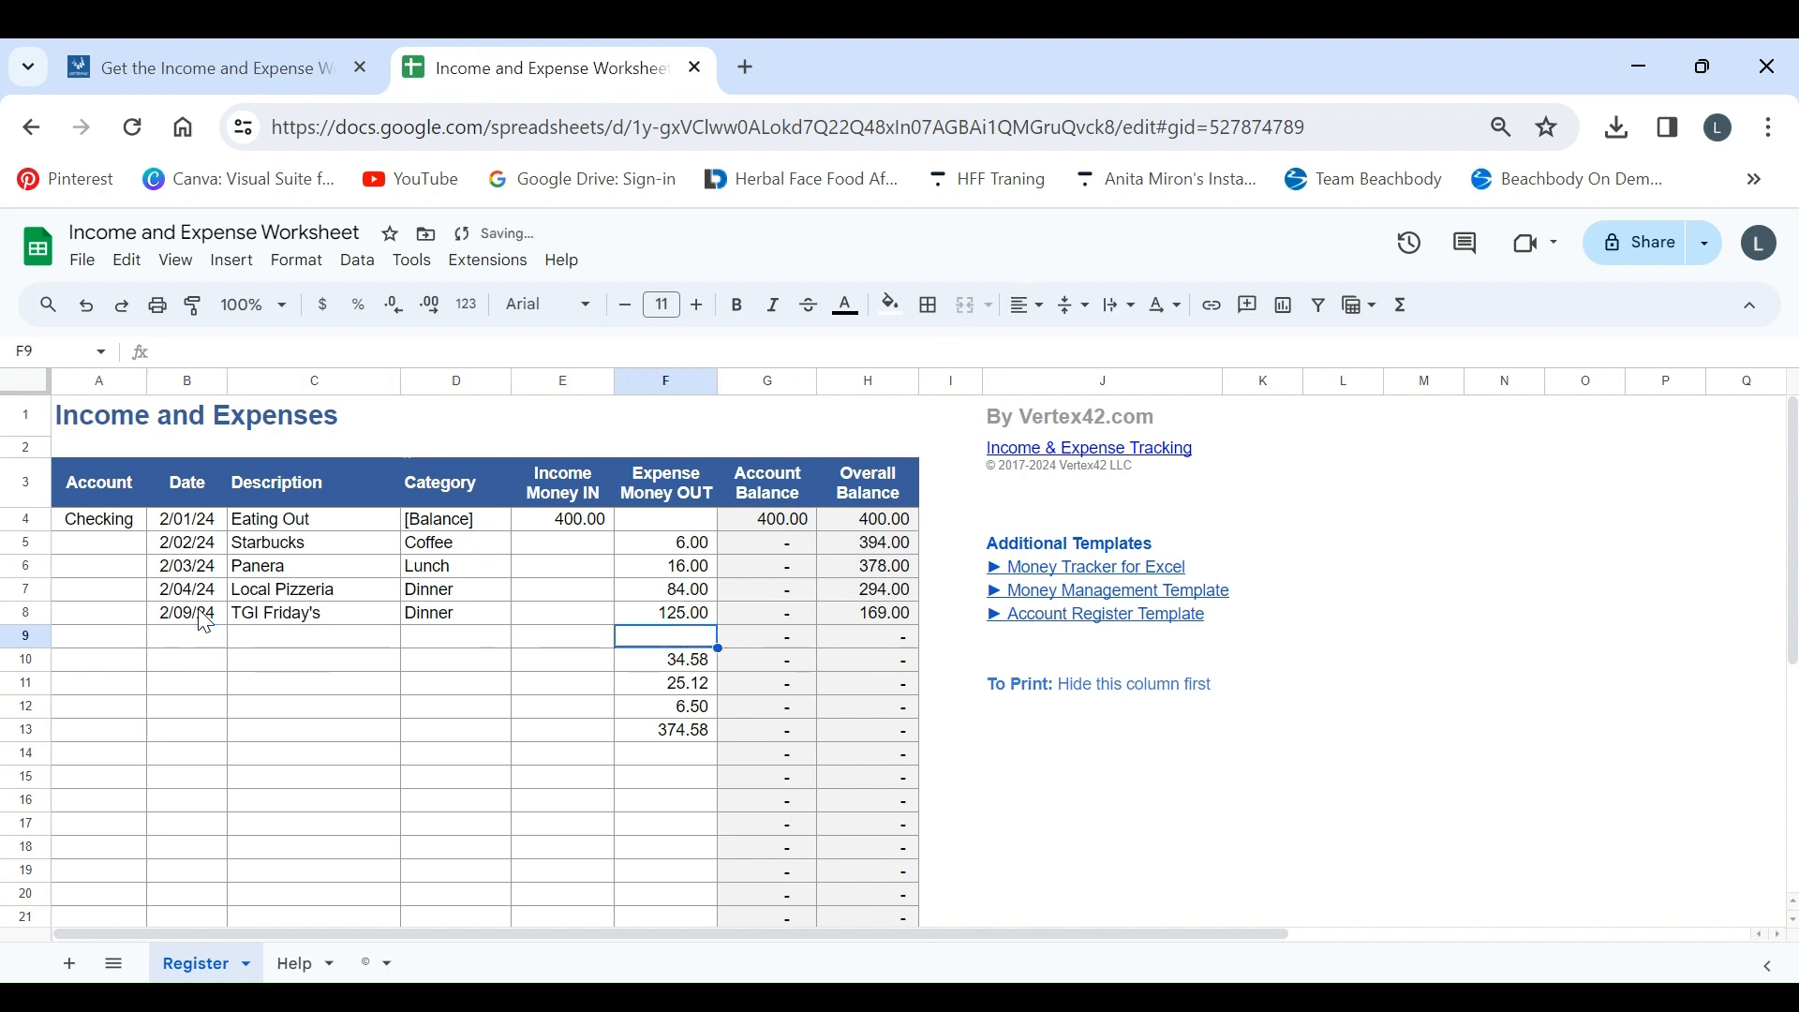
key("Down")
key("Delete")
key("Down")
key("Delete")
key("Down")
key("Delete")
key("Down")
key("Delete")
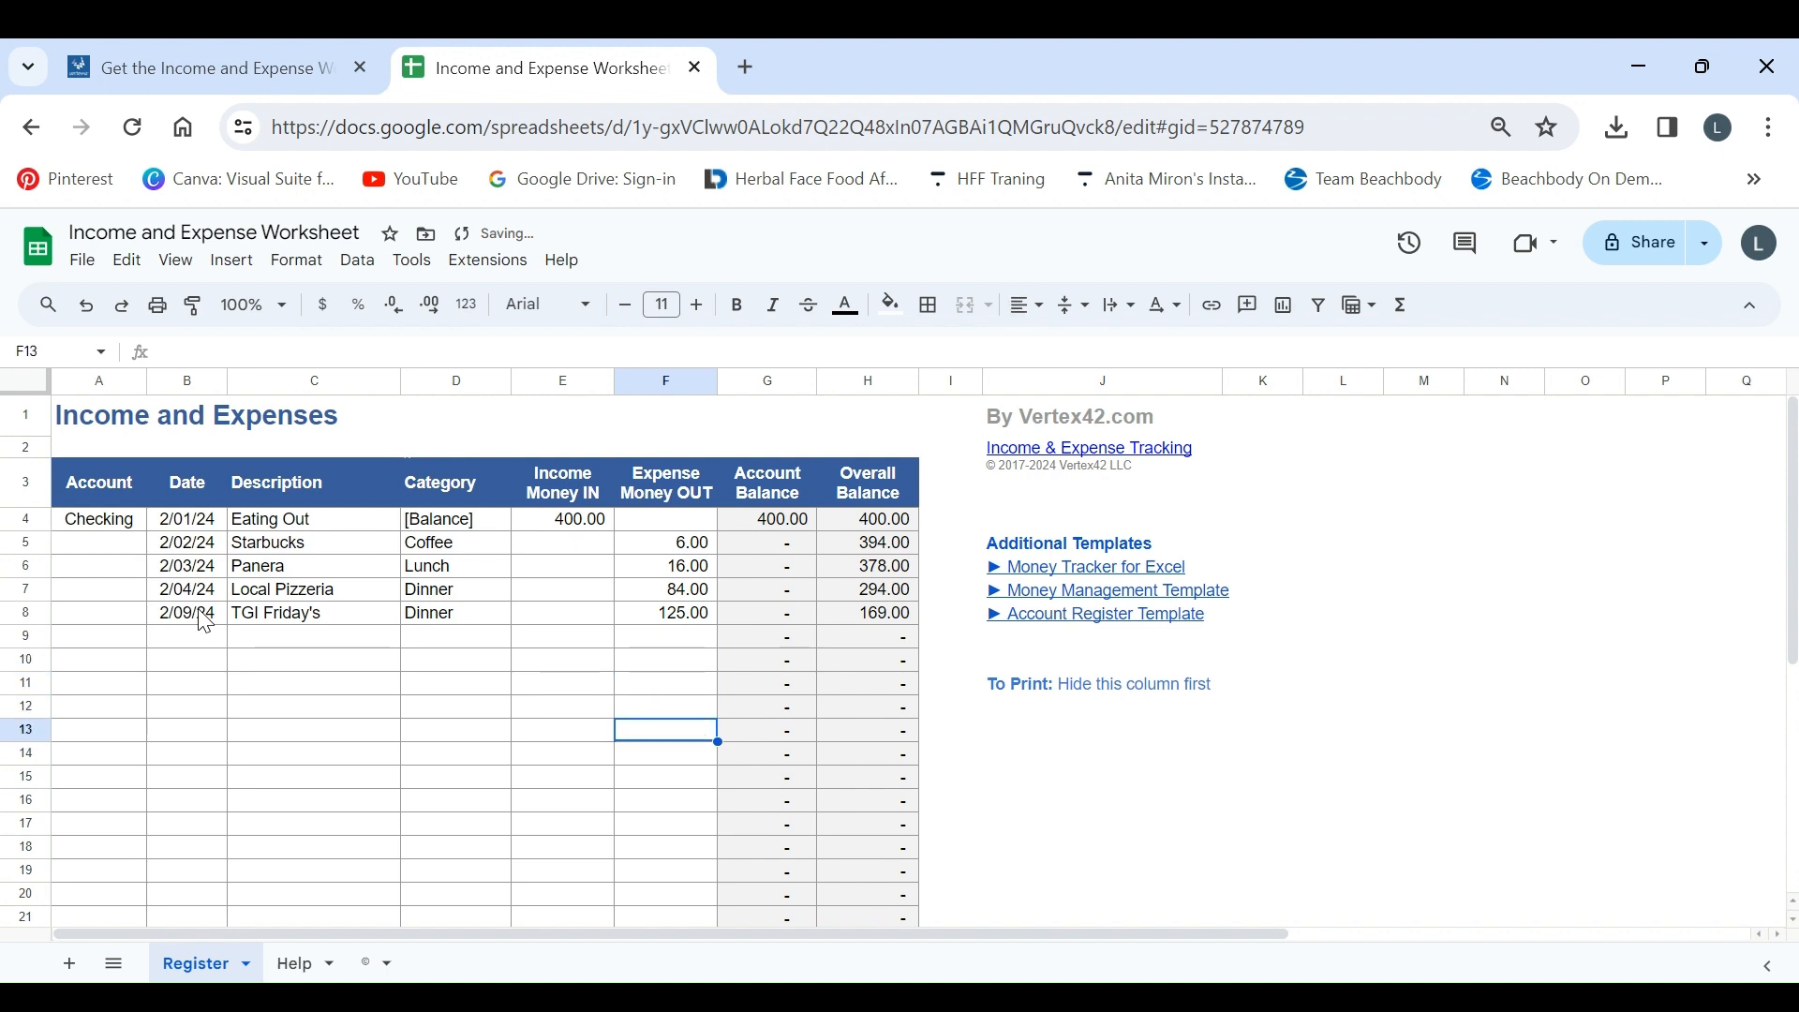
key("Down")
Step: Check the Total row beneath the register entries, then return to the start of the sheet
scroll(240, 750, "down", 5)
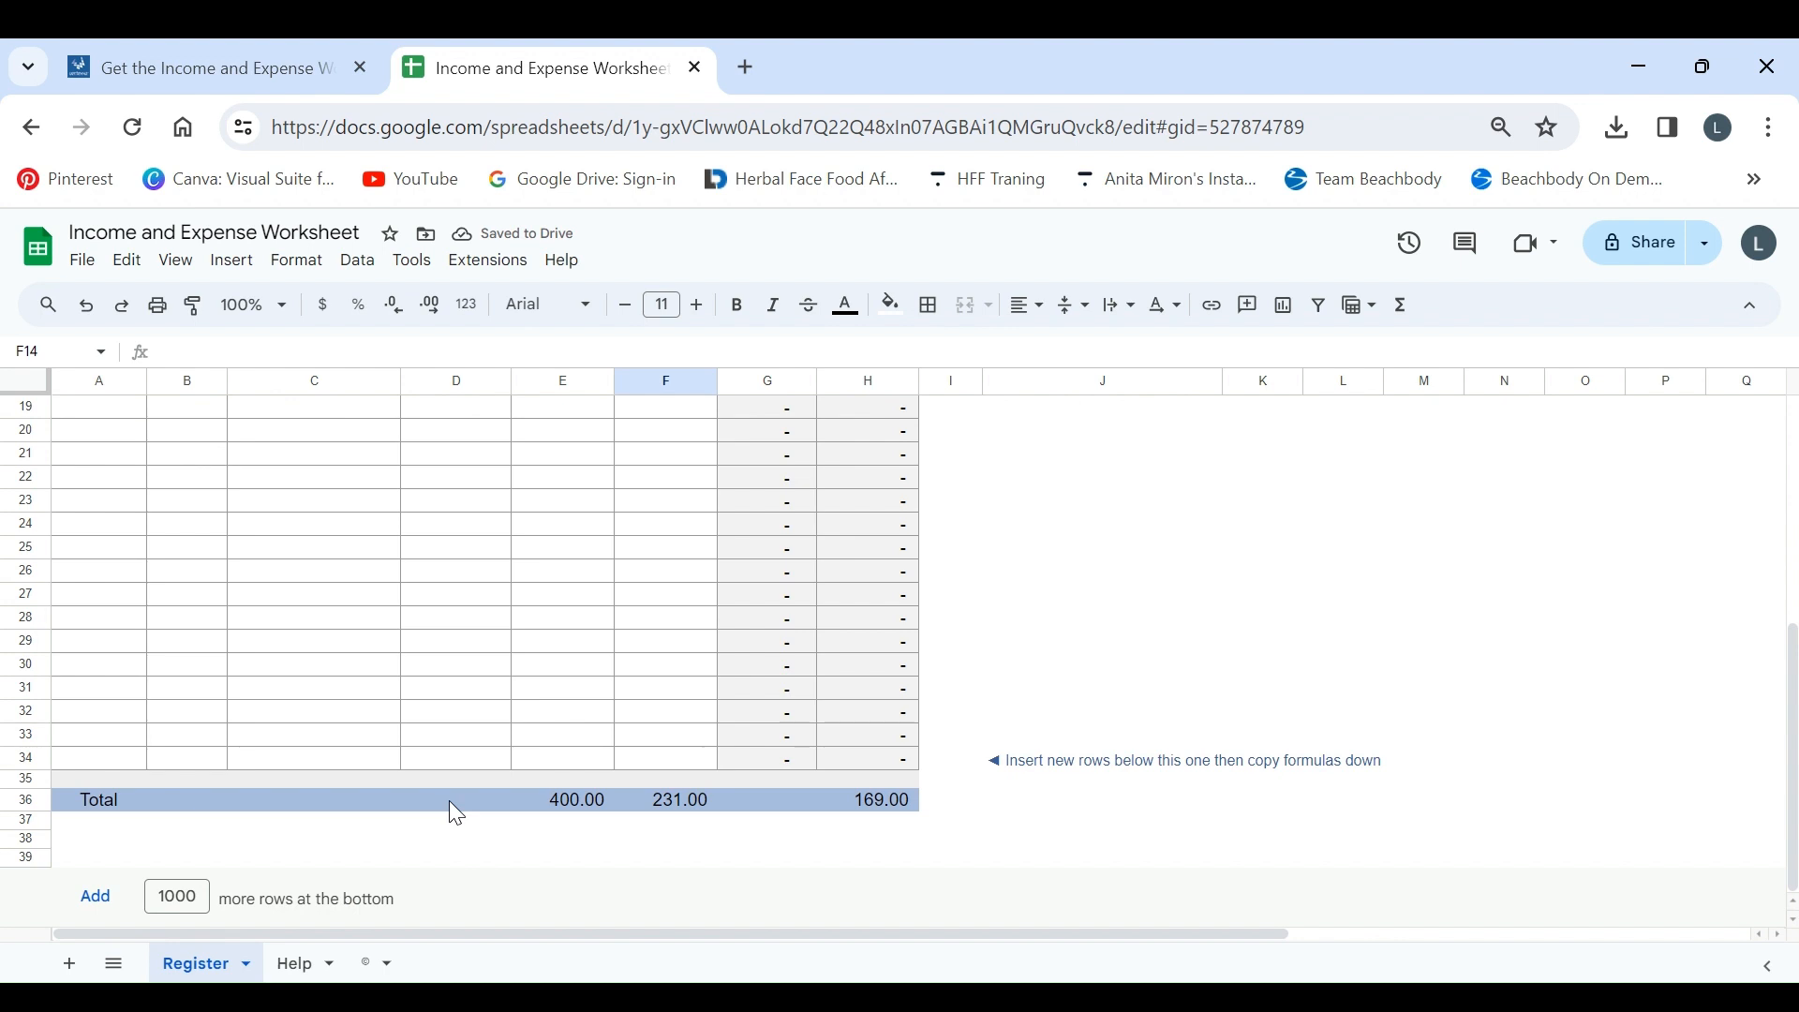
scroll(449, 801, "up", 5)
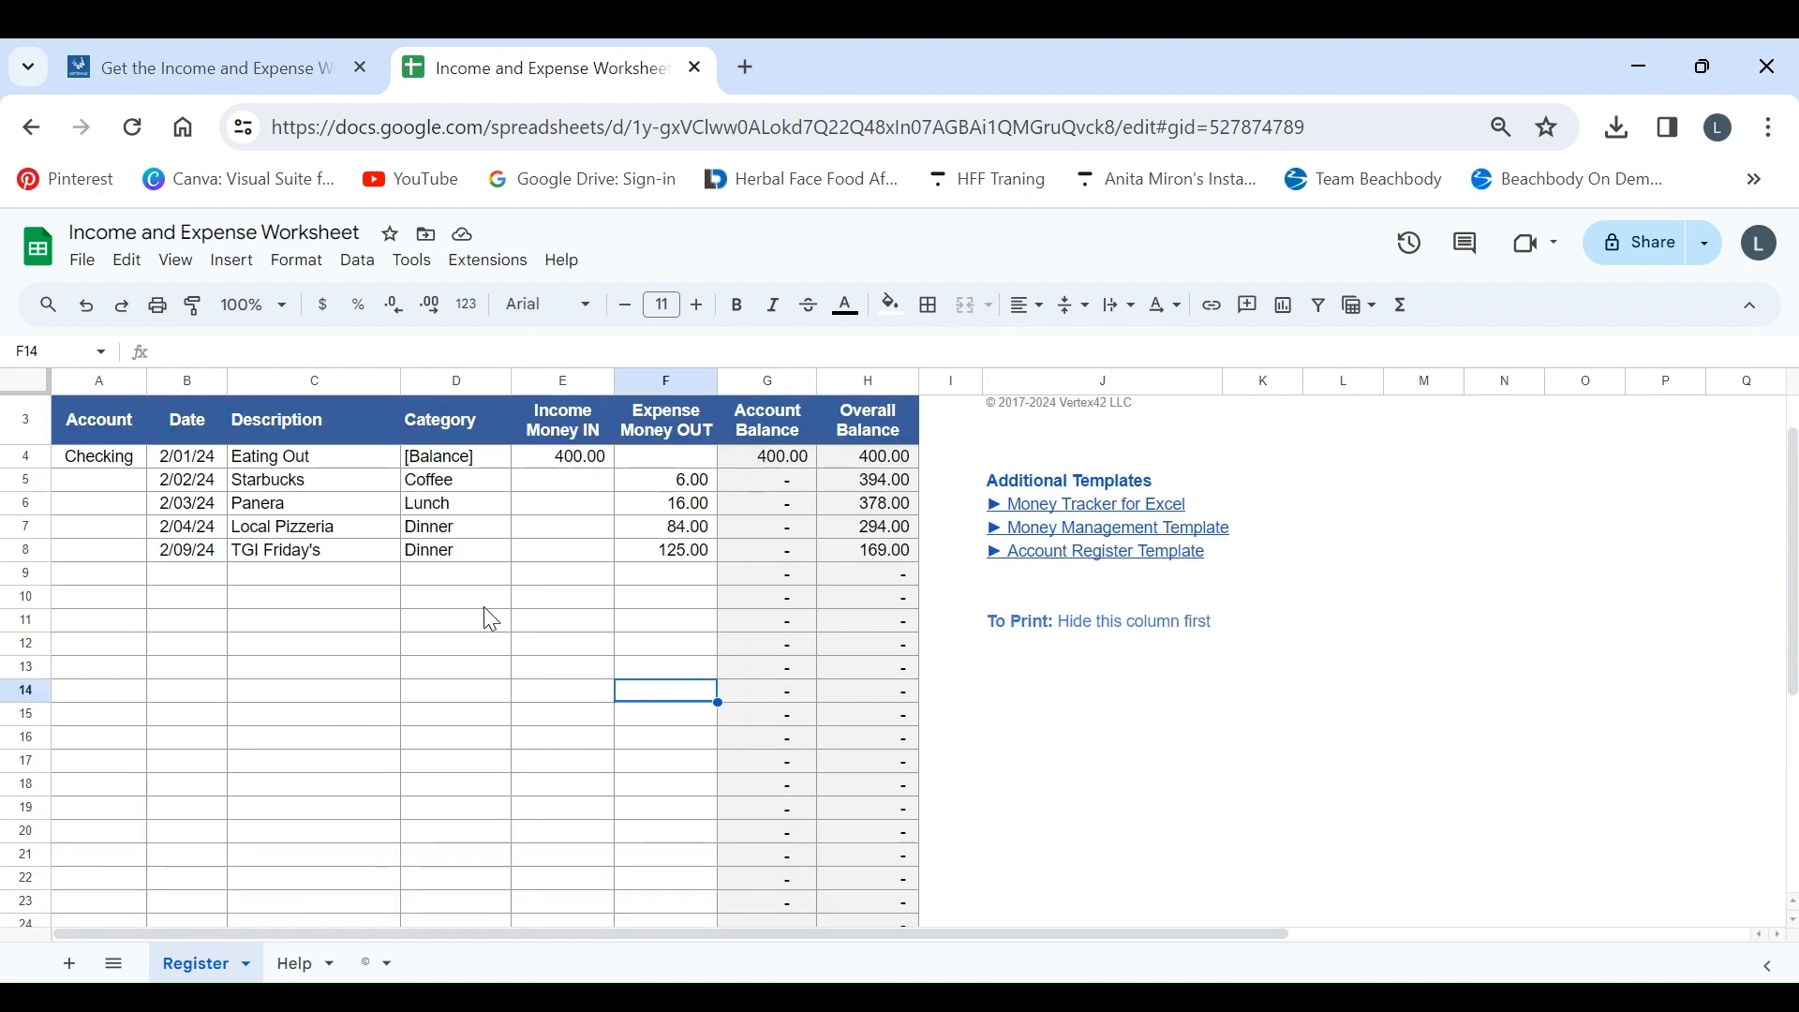
scroll(487, 615, "up", 1)
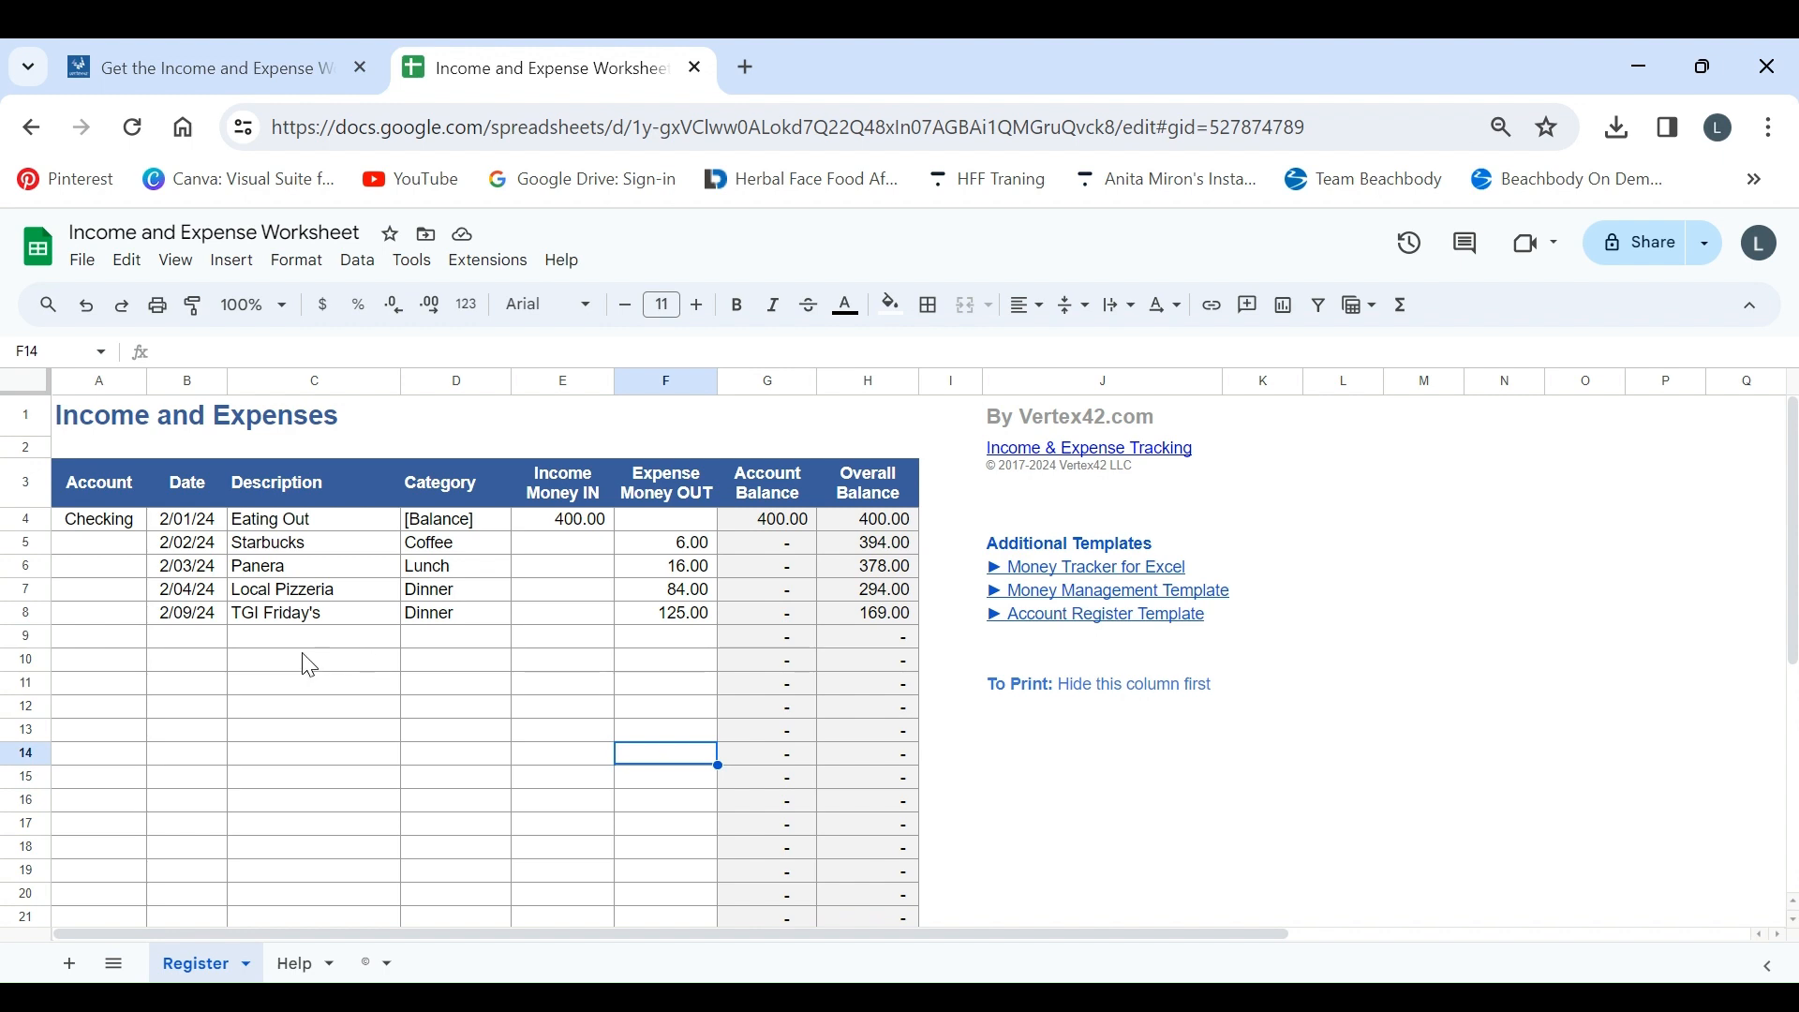
Step: Review the individual Expense Money OUT amounts of the four entries in cells F5 through F8
left_click(211, 640)
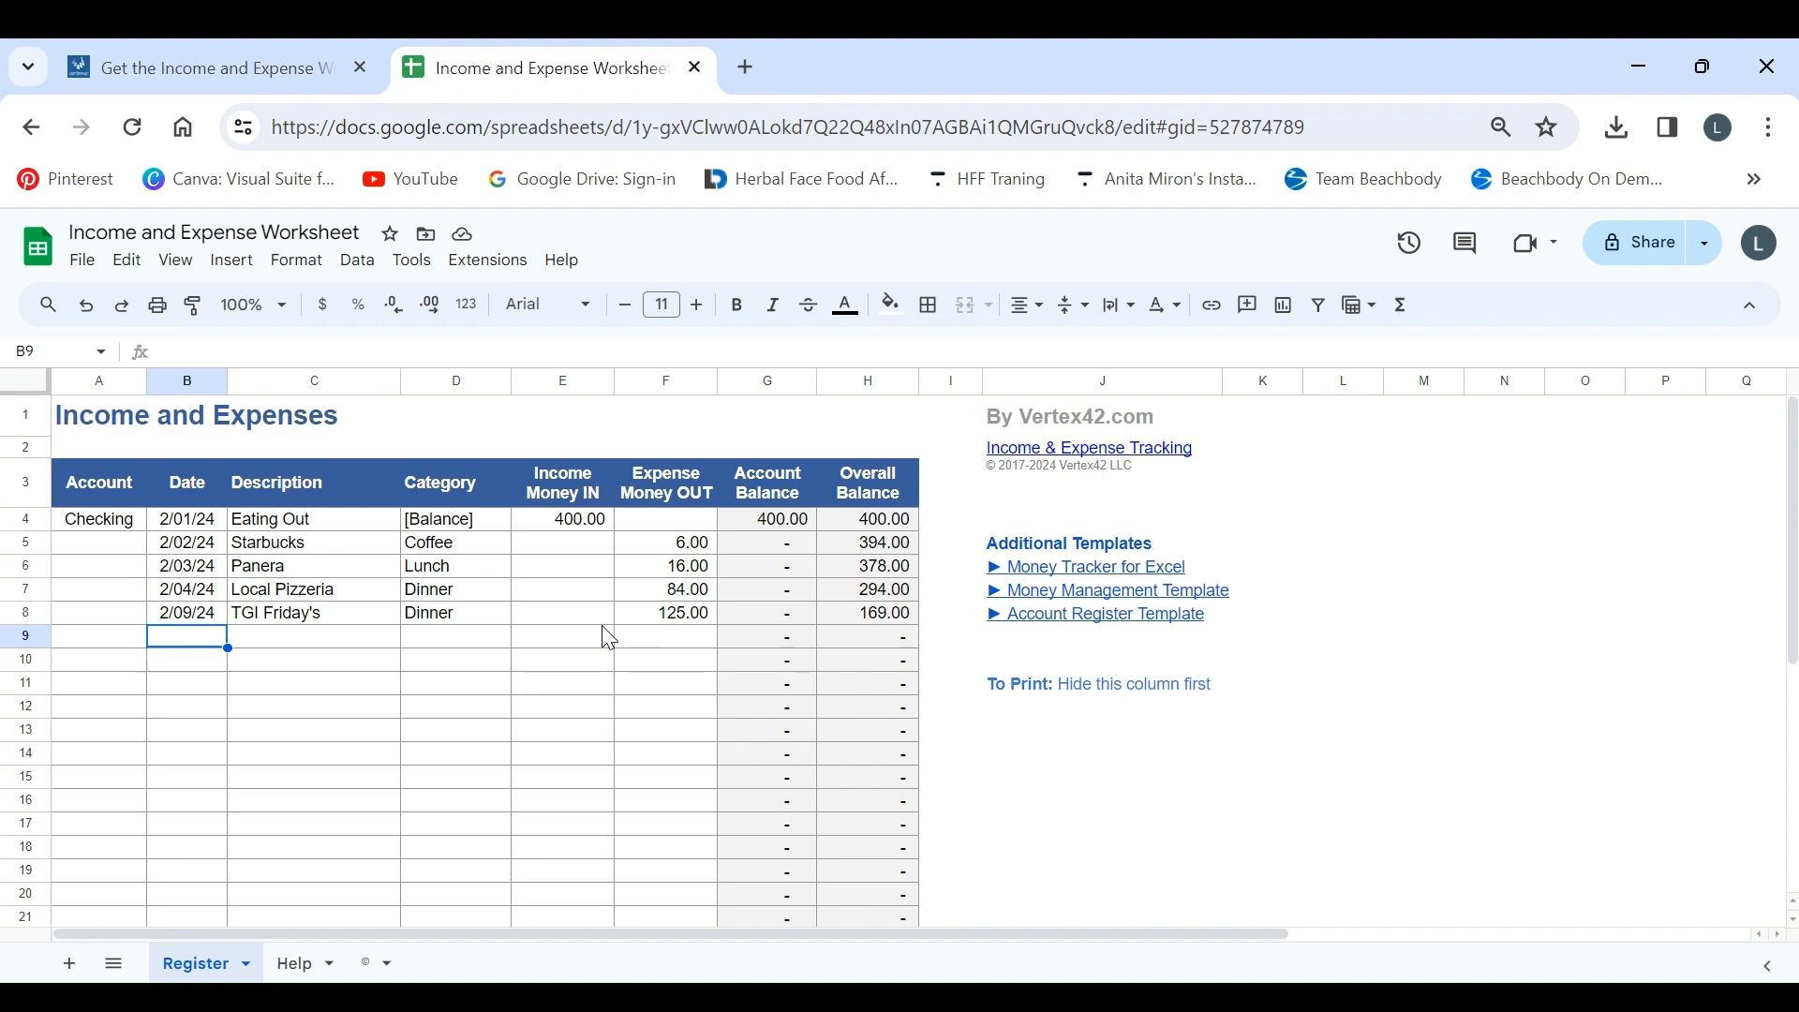
left_click(586, 563)
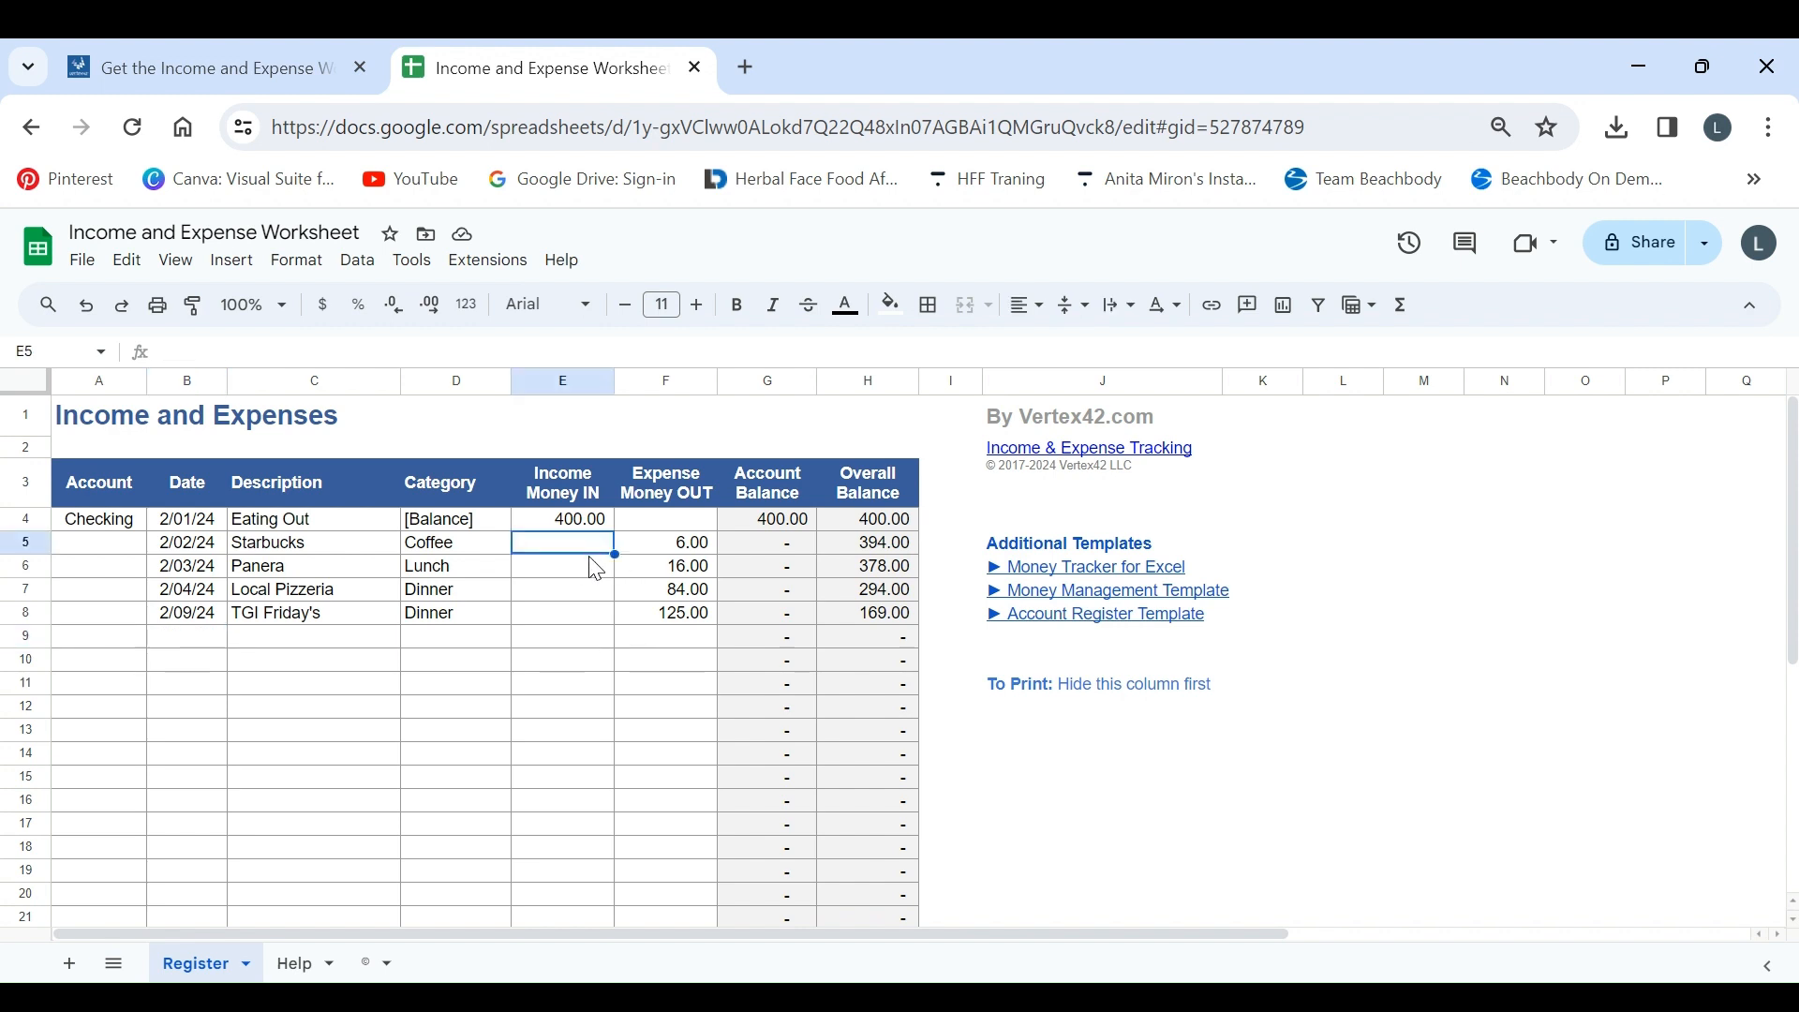
left_click(689, 526)
left_click(686, 551)
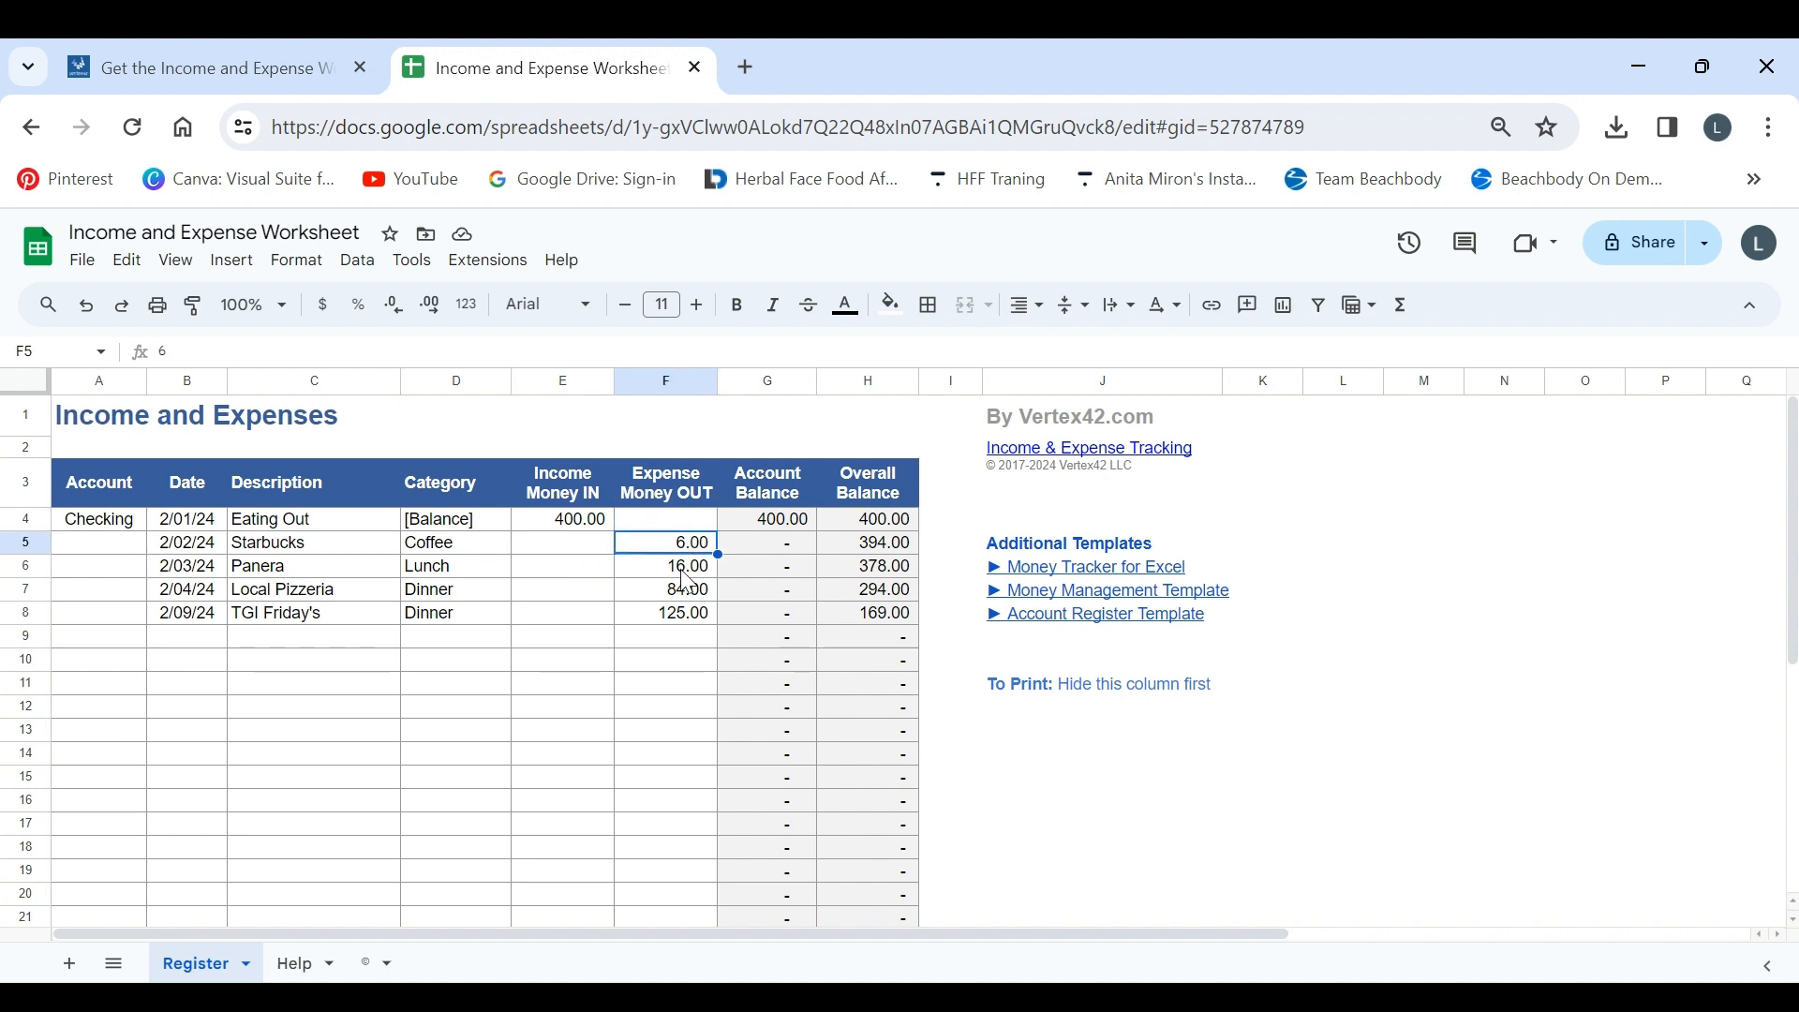
left_click(680, 575)
left_click(685, 590)
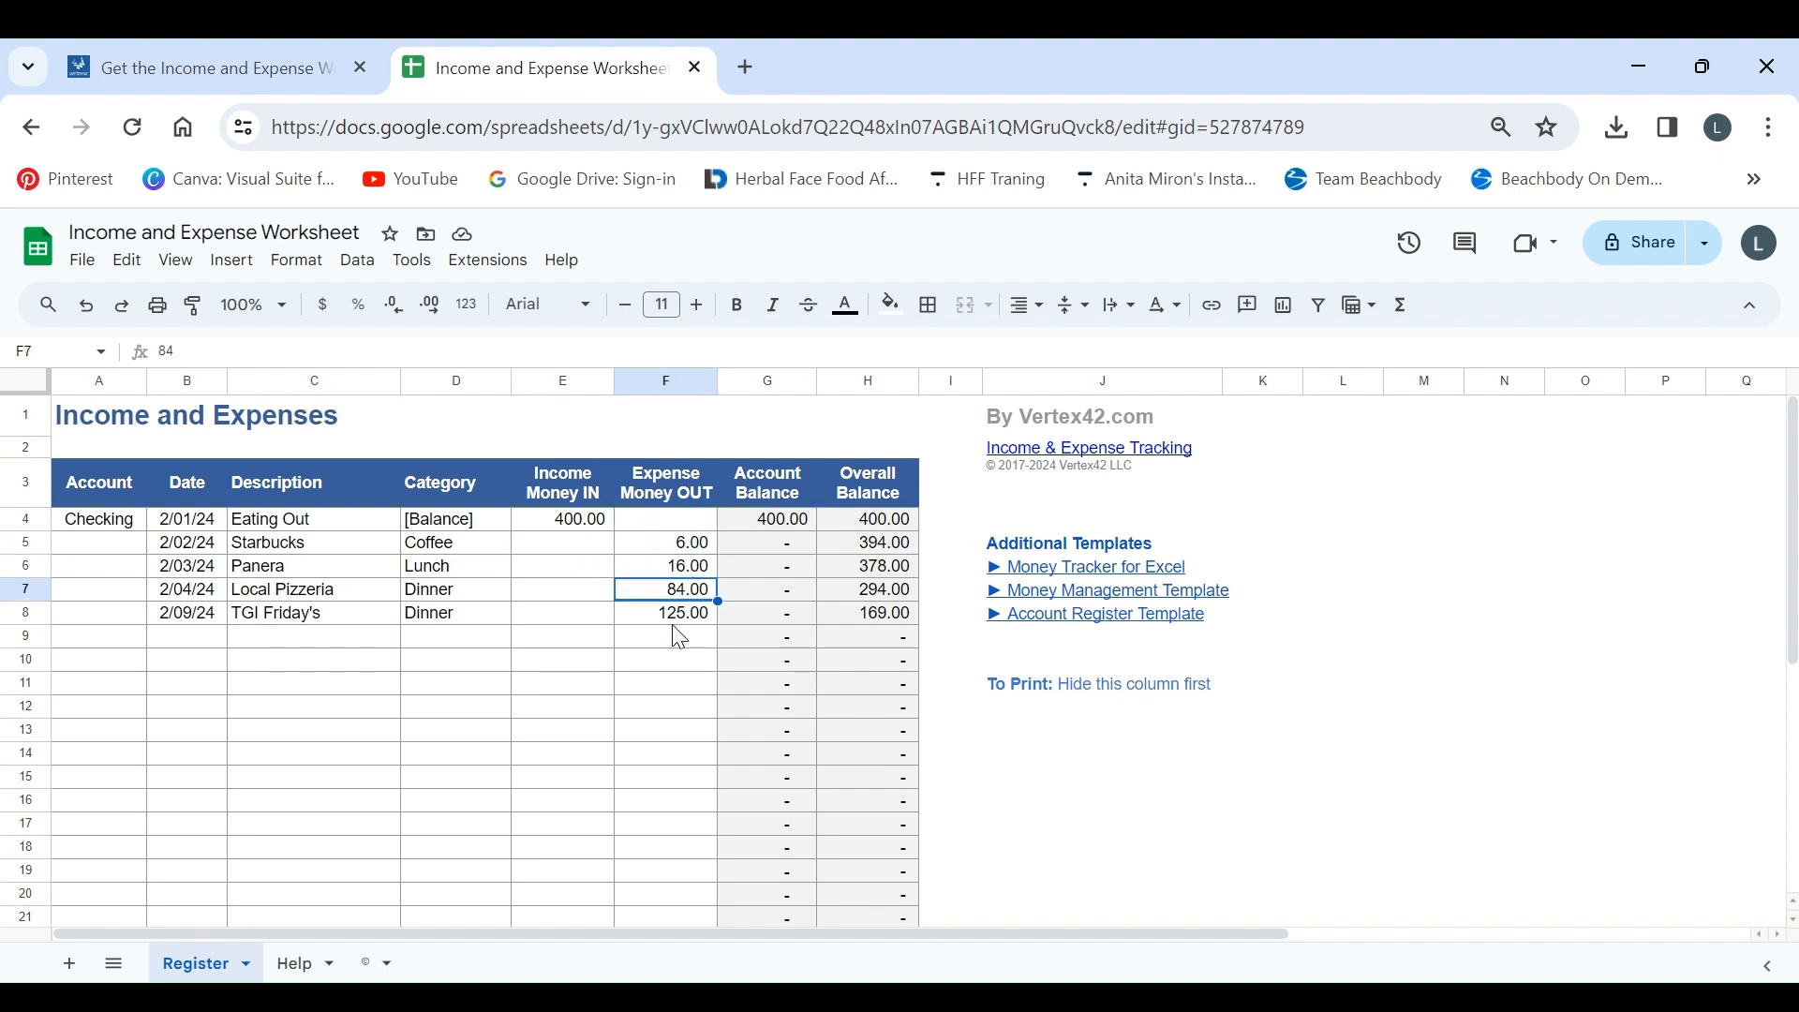
left_click(676, 614)
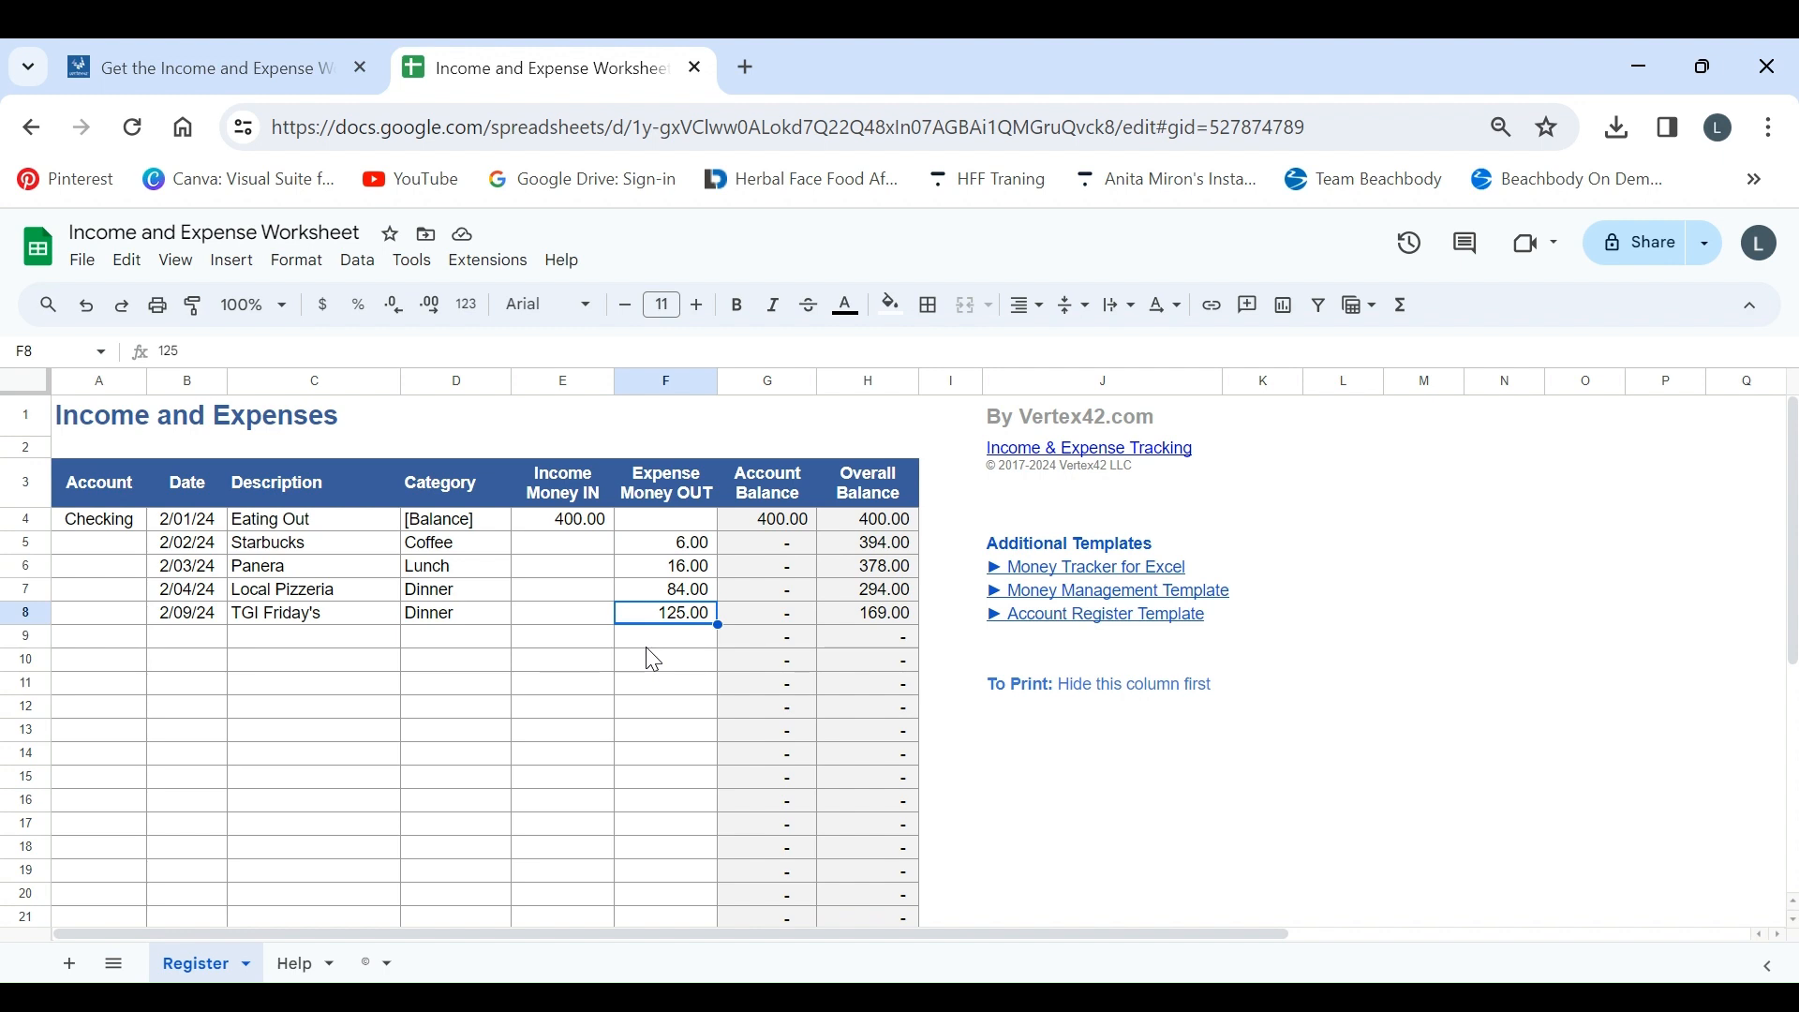